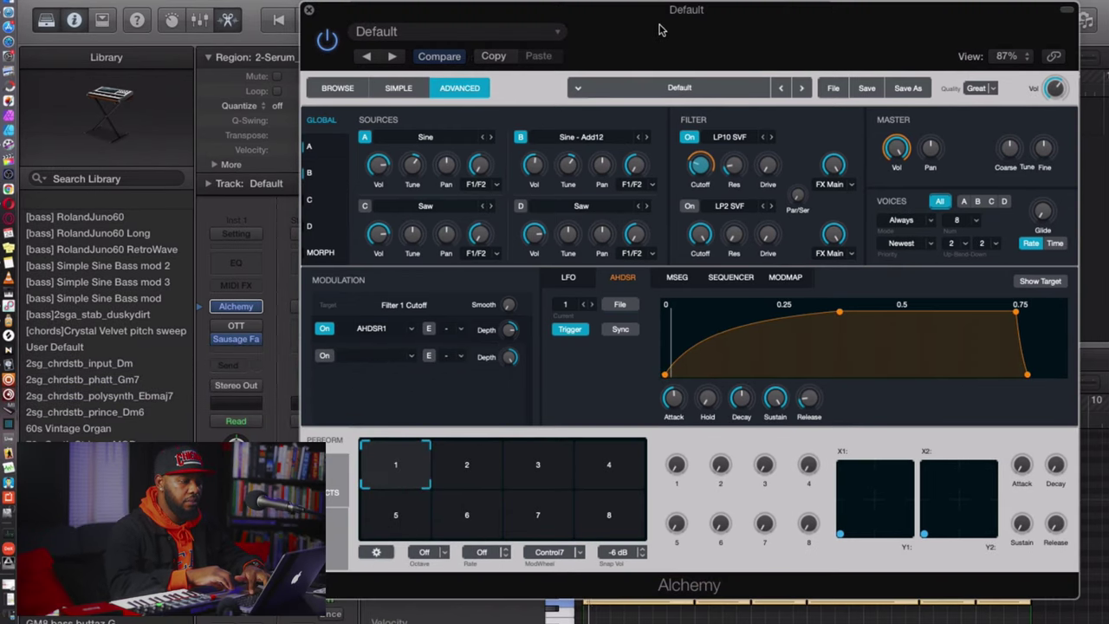
# Load the Alchemy preset "Future RnB Chords like KAYTRANADA/ Medasin/Jerry Folk".
pyautogui.moveTo(702, 37); pyautogui.dragTo(501, 42)
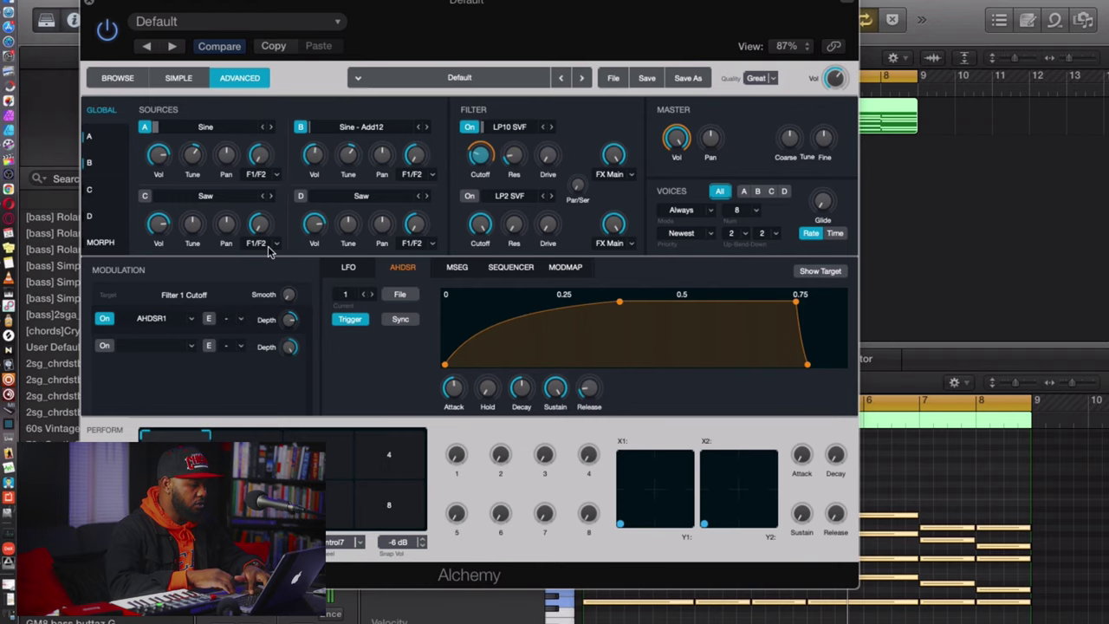
pyautogui.click(236, 21)
pyautogui.scroll(-10, 240, 379)
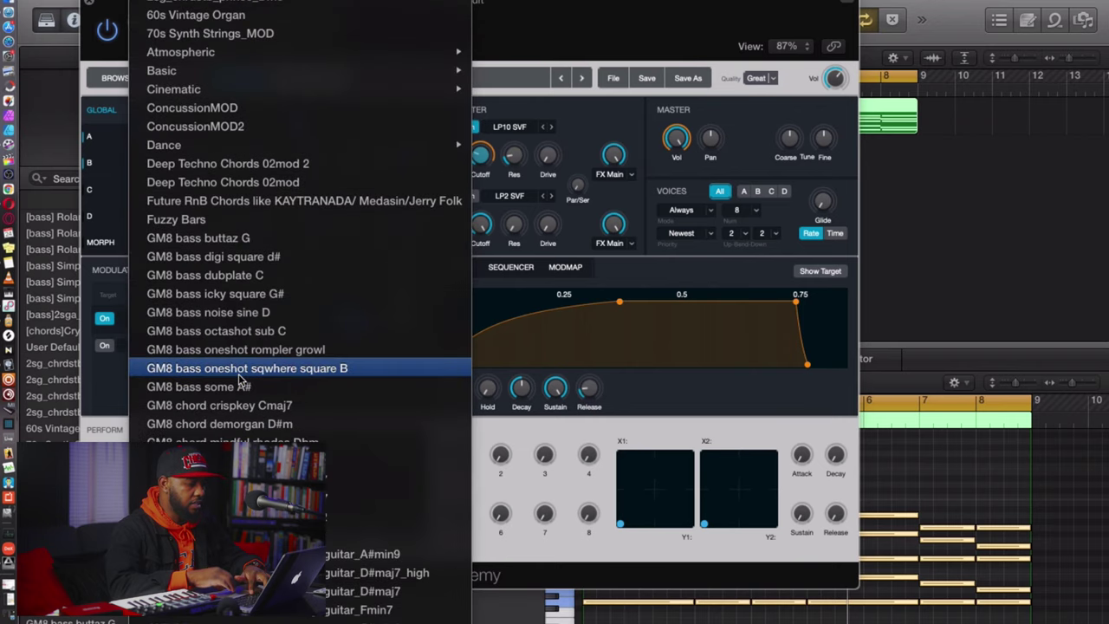
pyautogui.click(340, 203)
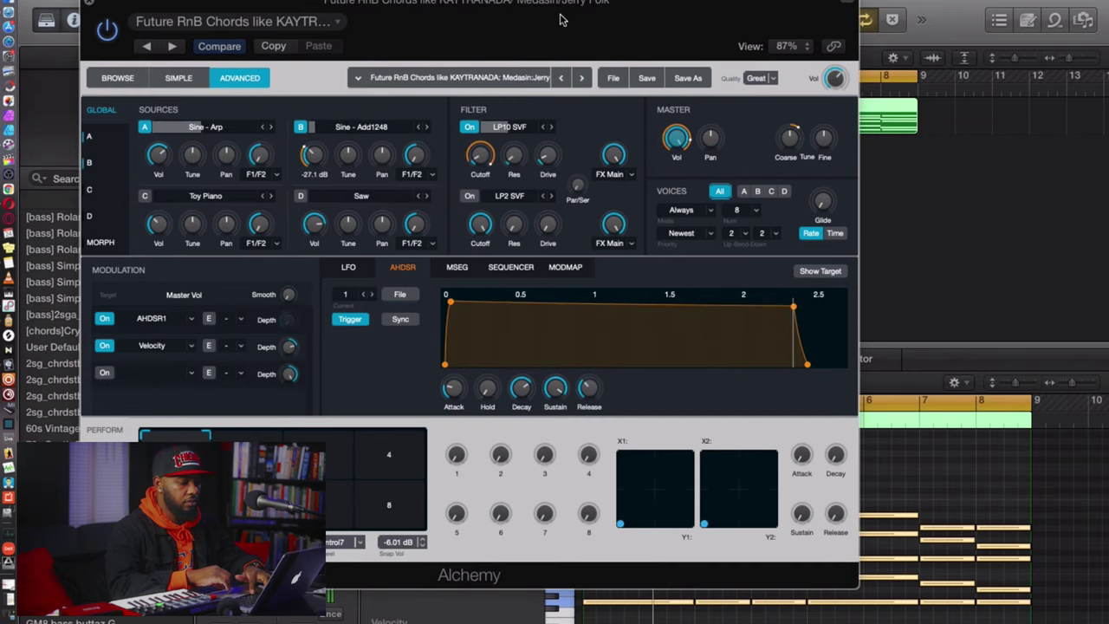
pyautogui.moveTo(560, 20); pyautogui.dragTo(614, 48)
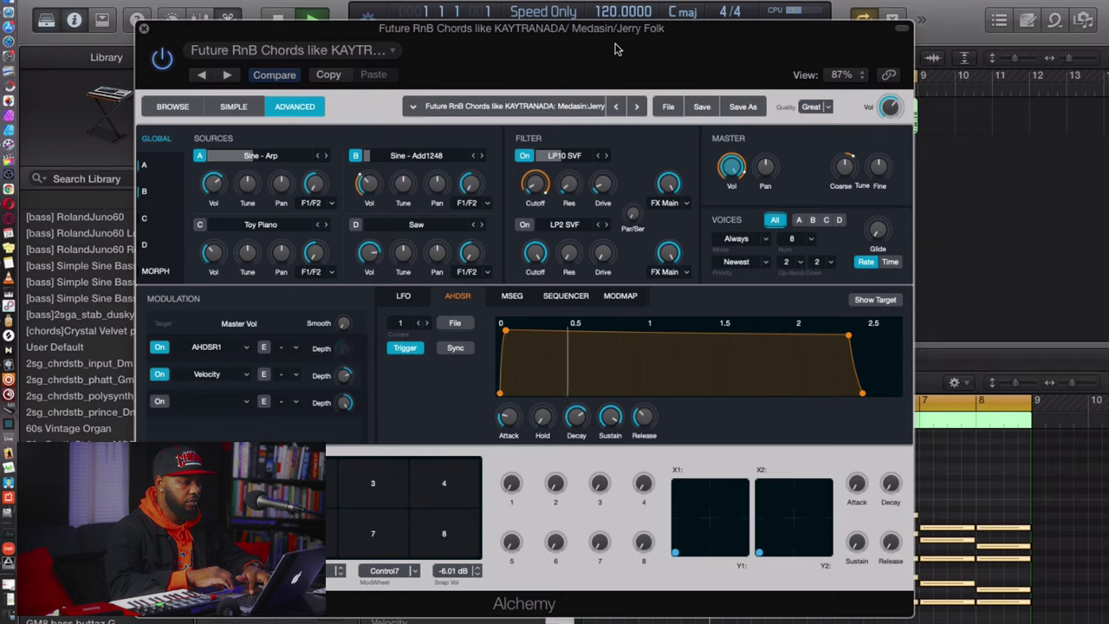
pyautogui.moveTo(538, 34); pyautogui.dragTo(428, 0)
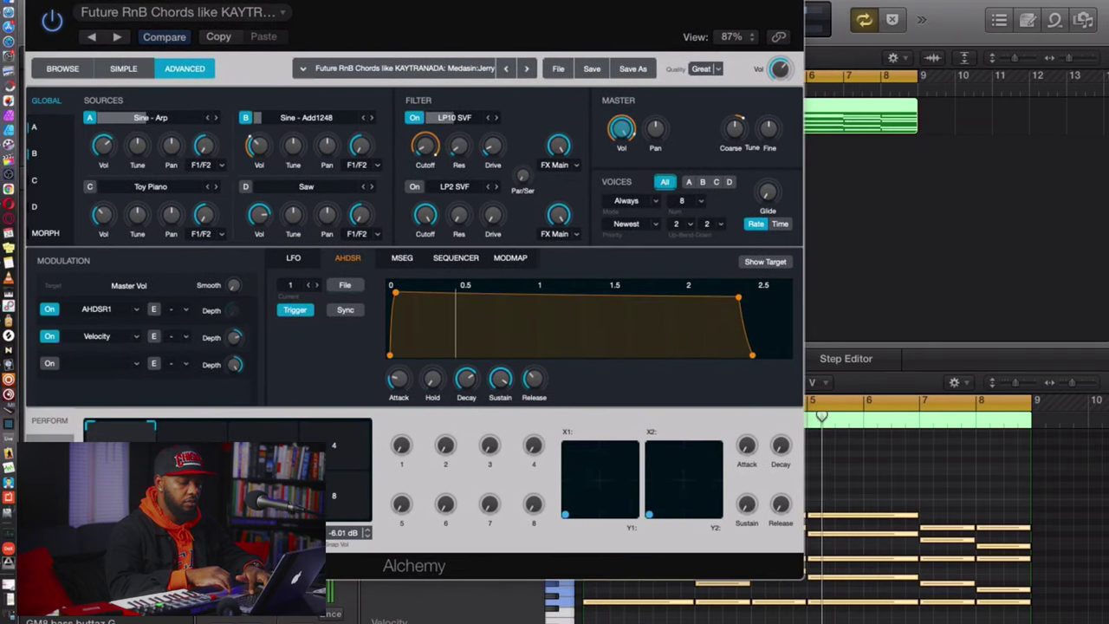
pyautogui.moveTo(813, 579); pyautogui.dragTo(663, 446)
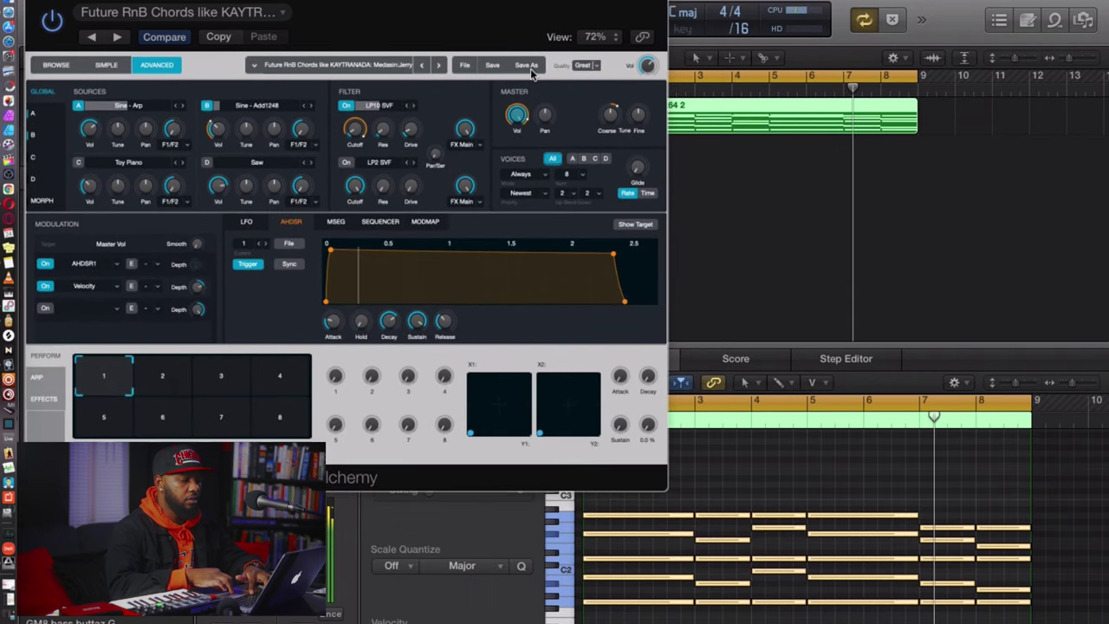
pyautogui.moveTo(485, 26); pyautogui.dragTo(608, 43)
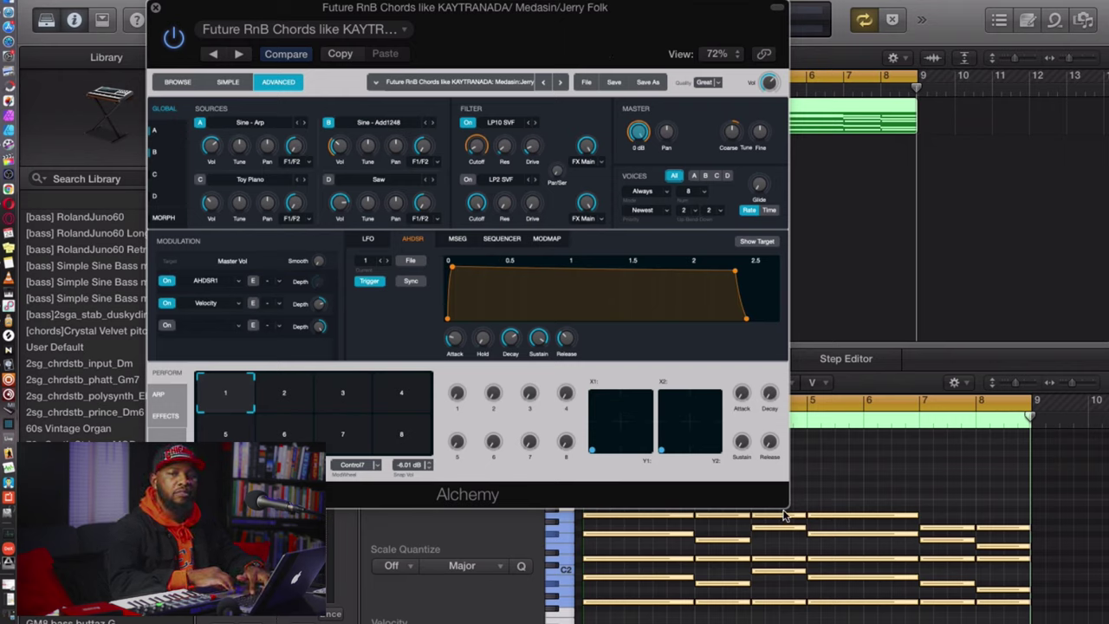
pyautogui.moveTo(789, 508); pyautogui.dragTo(924, 596)
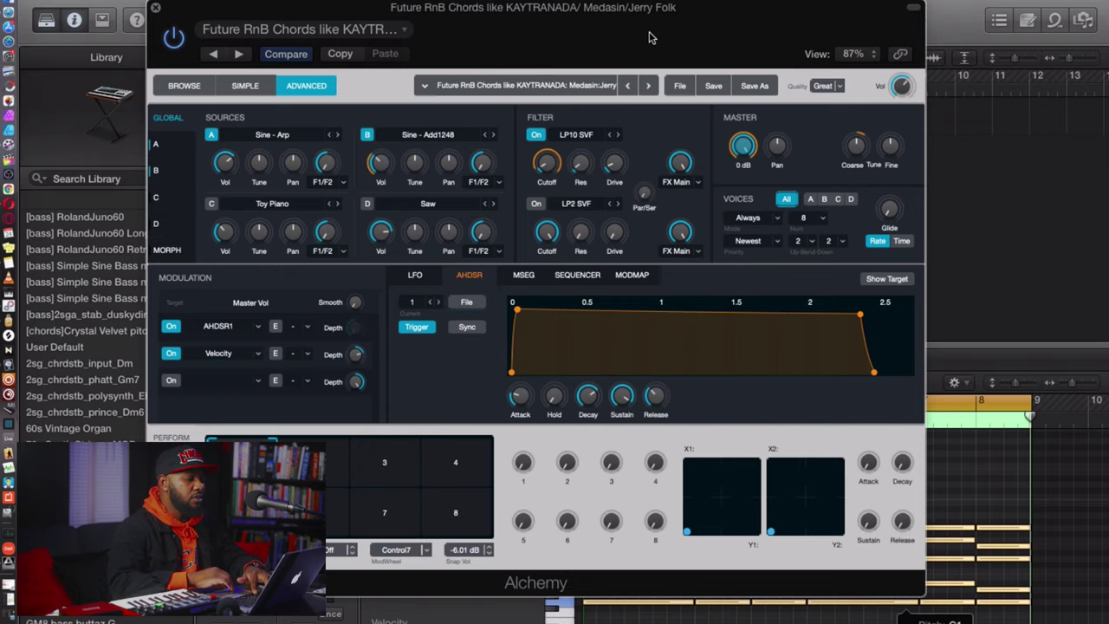
# Clear the loaded Alchemy patch to start from the initial default sound.
pyautogui.click(347, 33)
pyautogui.click(601, 46)
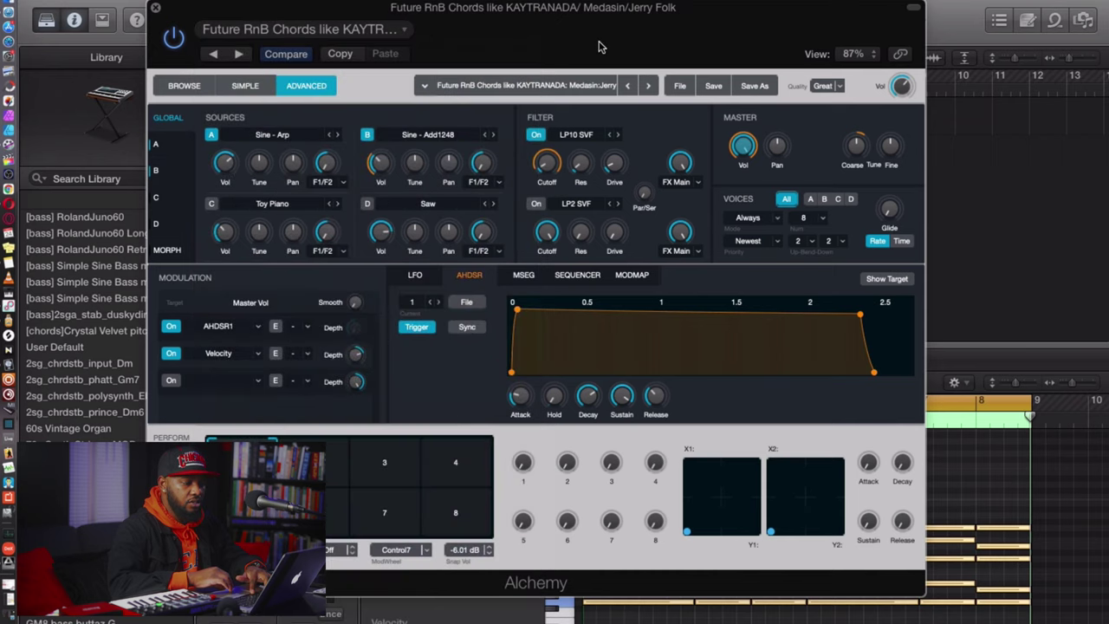
pyautogui.click(683, 86)
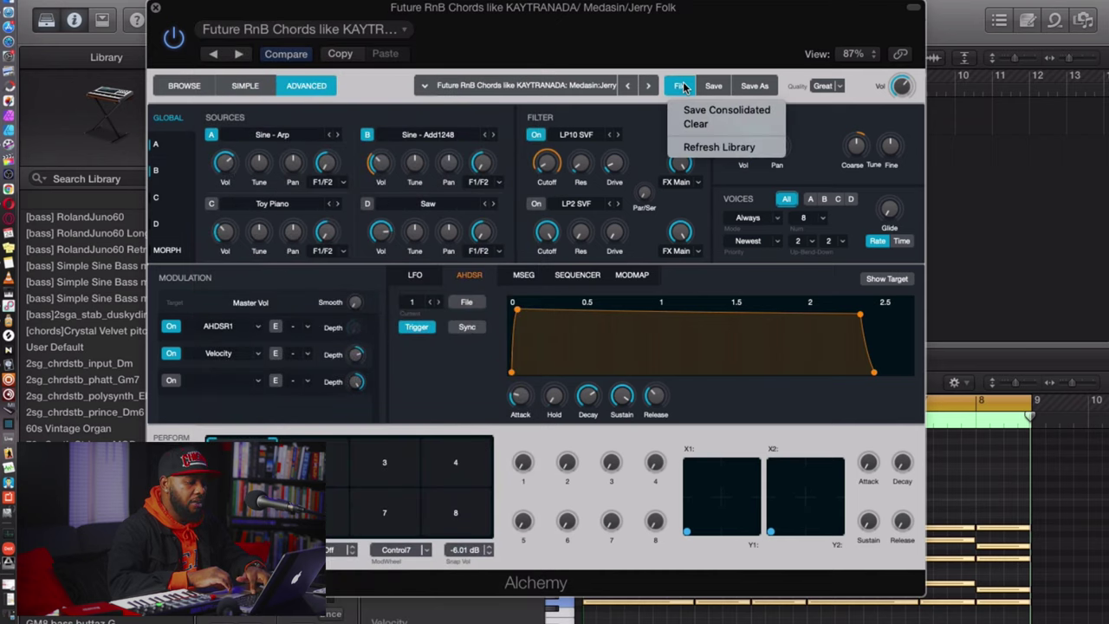
pyautogui.click(698, 124)
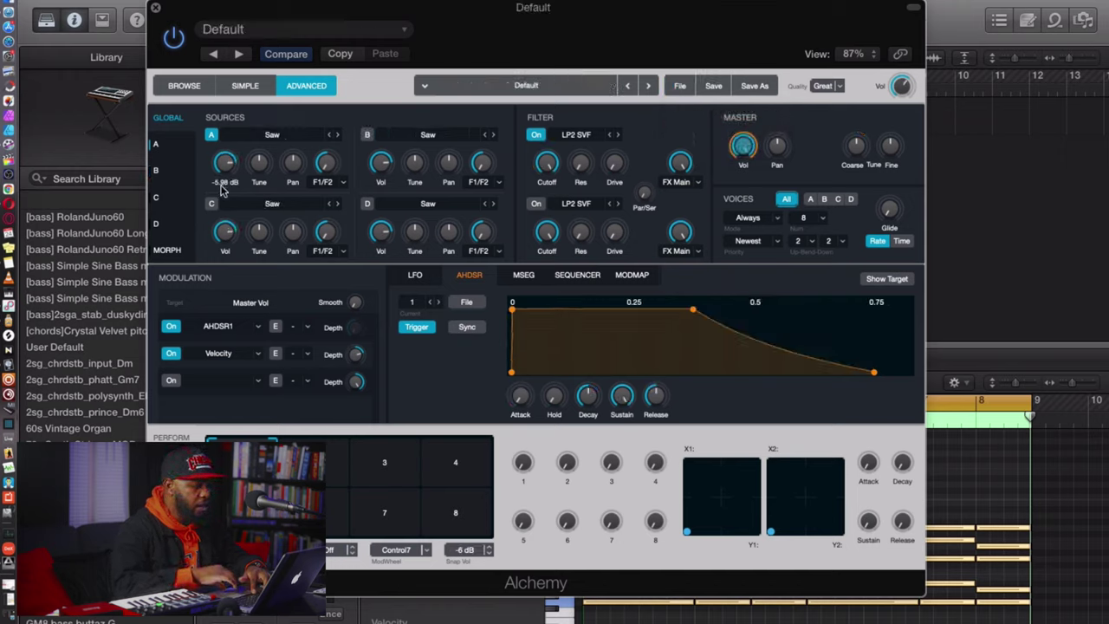
pyautogui.click(160, 142)
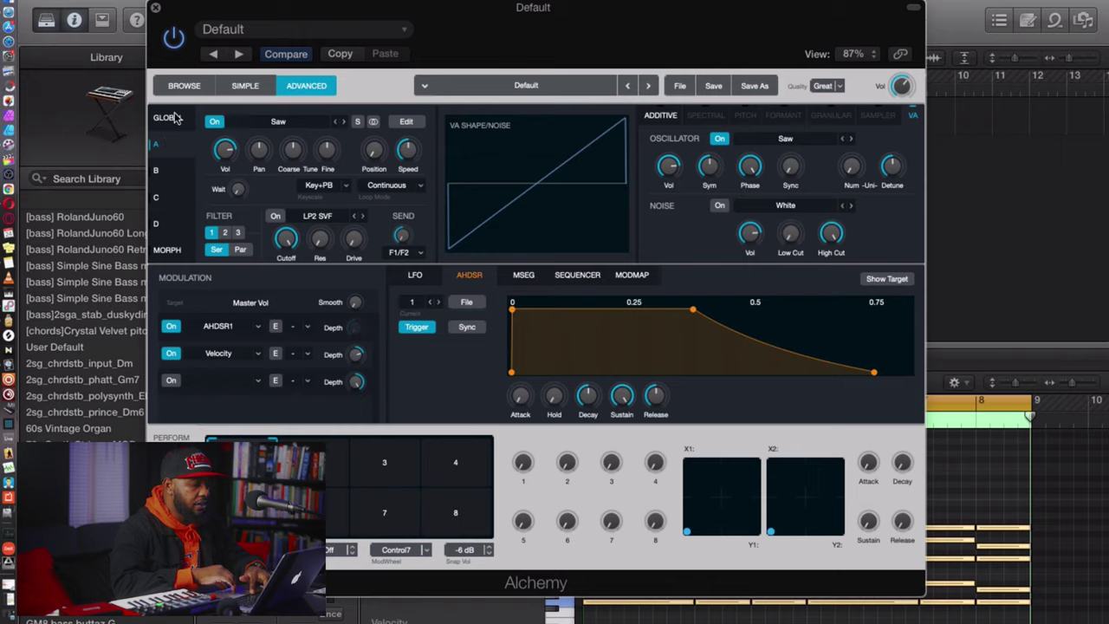
pyautogui.click(279, 122)
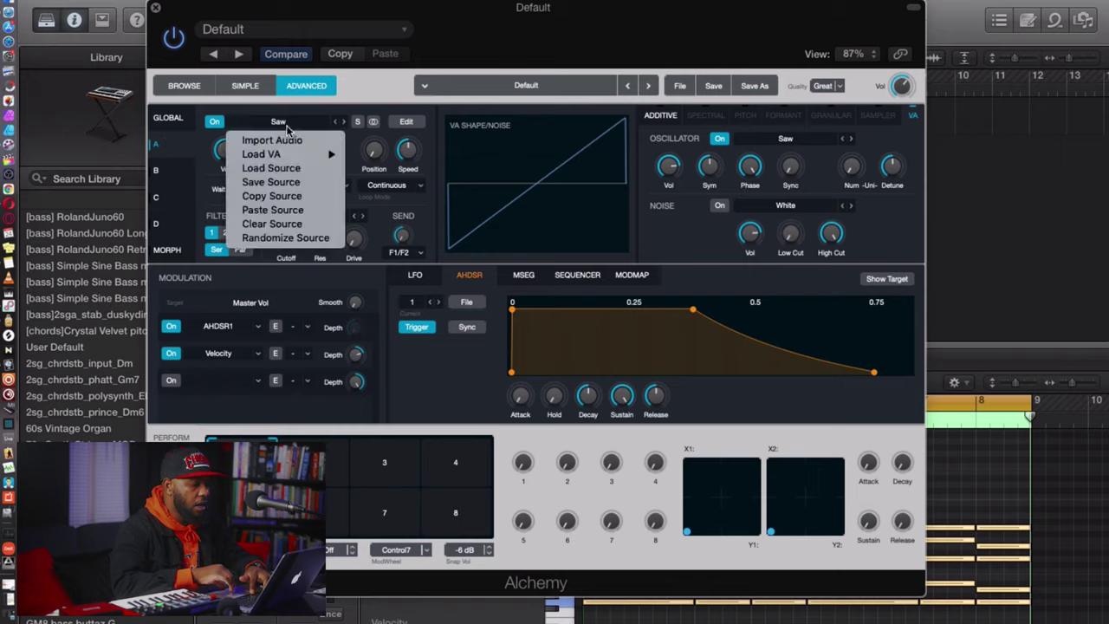
pyautogui.click(756, 40)
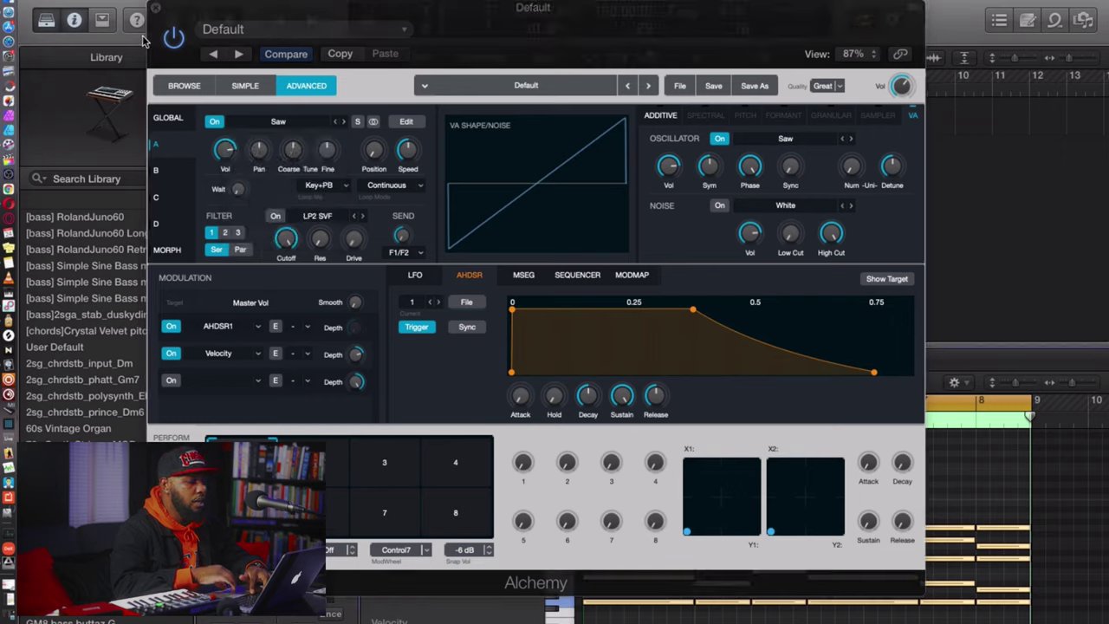
pyautogui.click(156, 9)
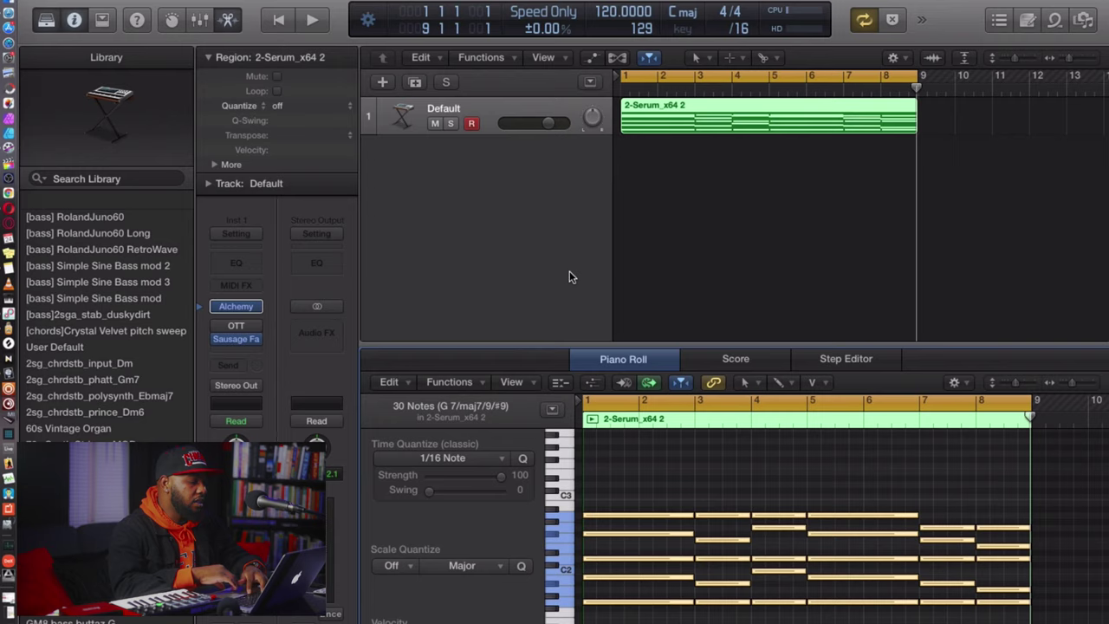
pyautogui.moveTo(243, 305)
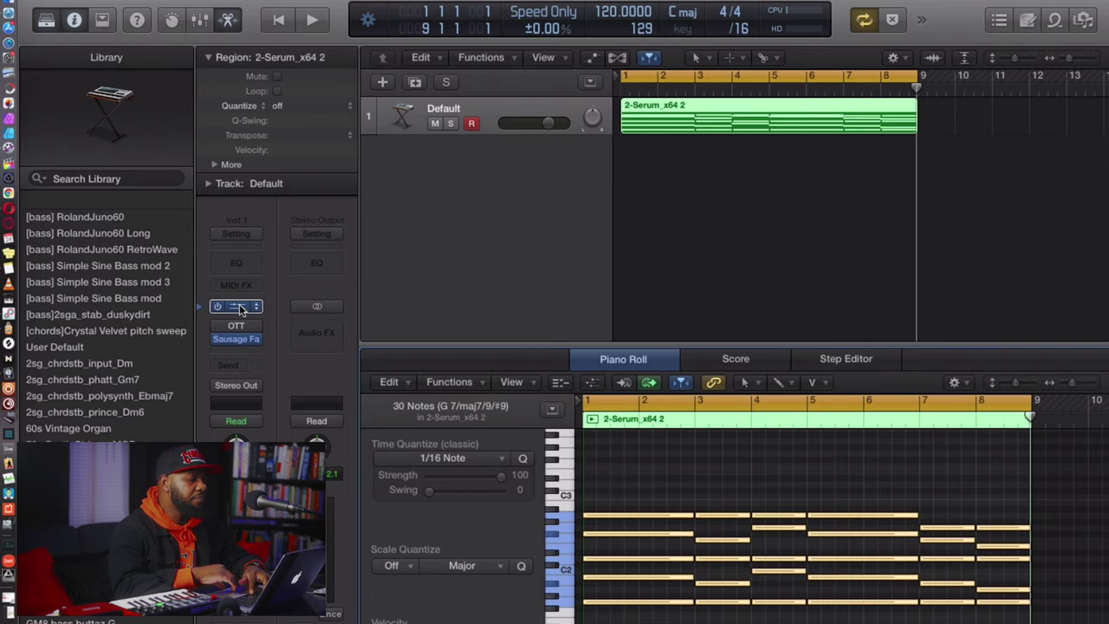
pyautogui.click(235, 306)
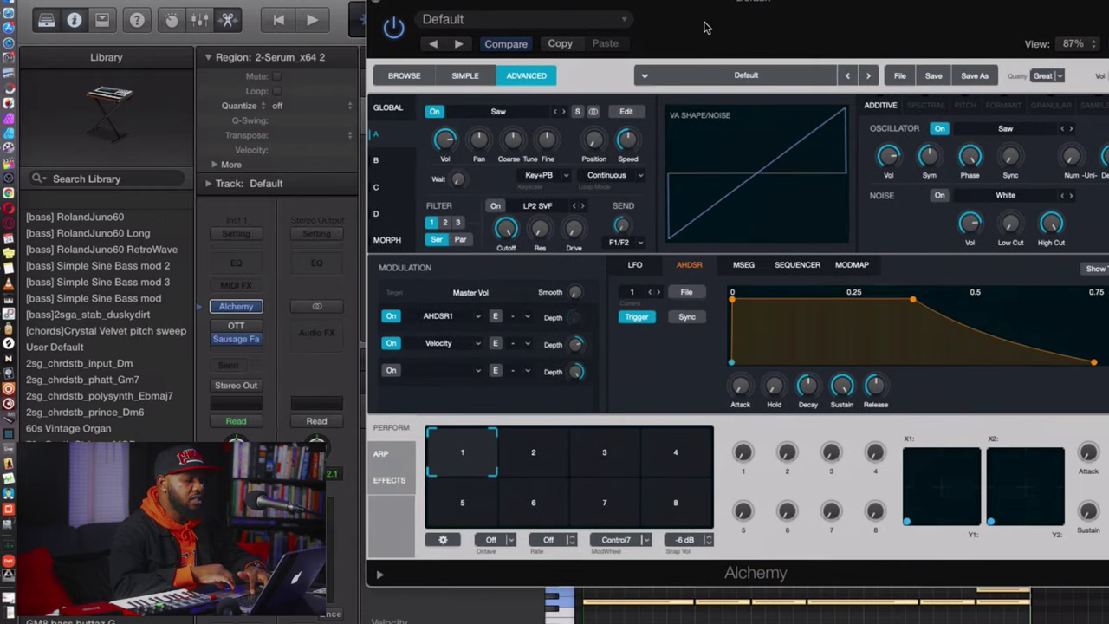
pyautogui.moveTo(706, 28); pyautogui.dragTo(691, 28)
# Look at the Sausage Fattener effect on the instrument channel and return to the Alchemy window.
pyautogui.click(240, 340)
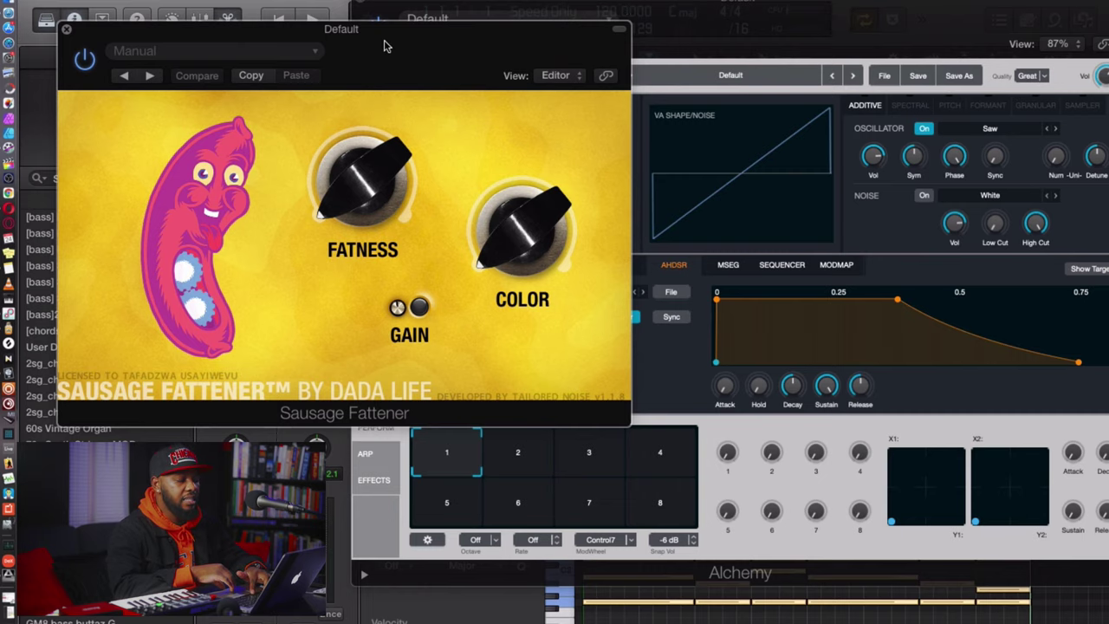
pyautogui.click(66, 29)
pyautogui.moveTo(642, 19); pyautogui.dragTo(547, 54)
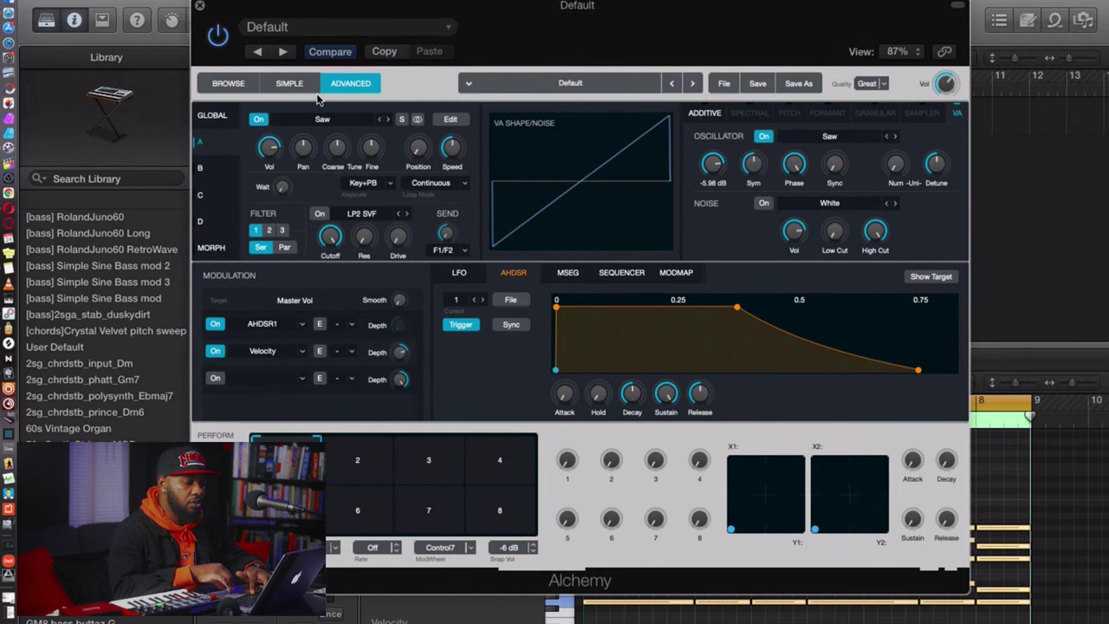
# Clear the patch again and load the basic Sine virtual-analog waveform into source A.
pyautogui.click(724, 83)
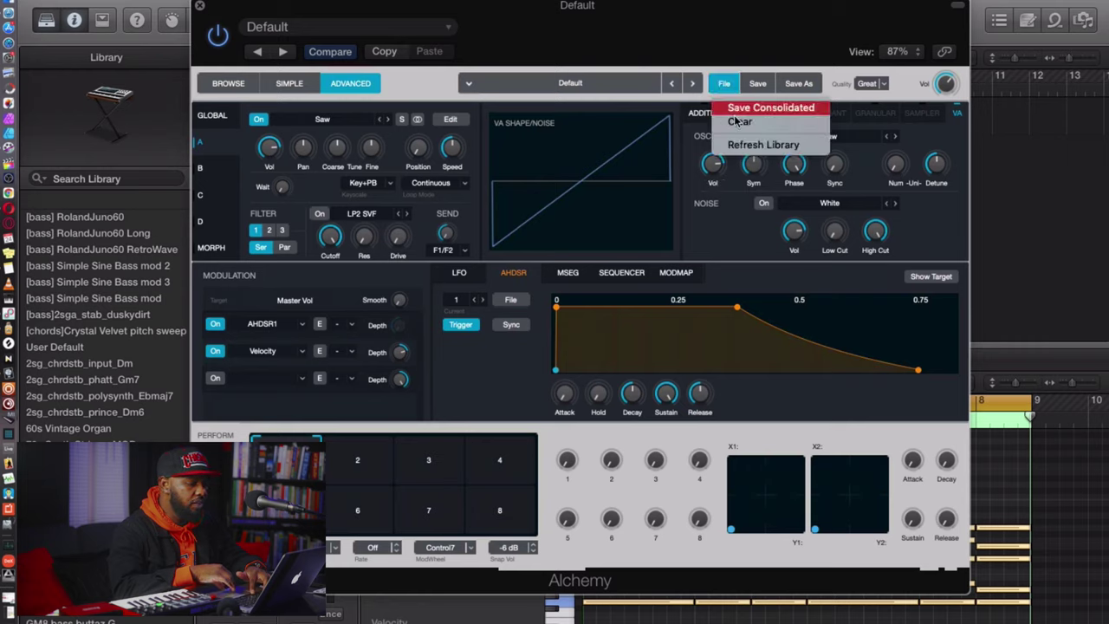
pyautogui.click(716, 126)
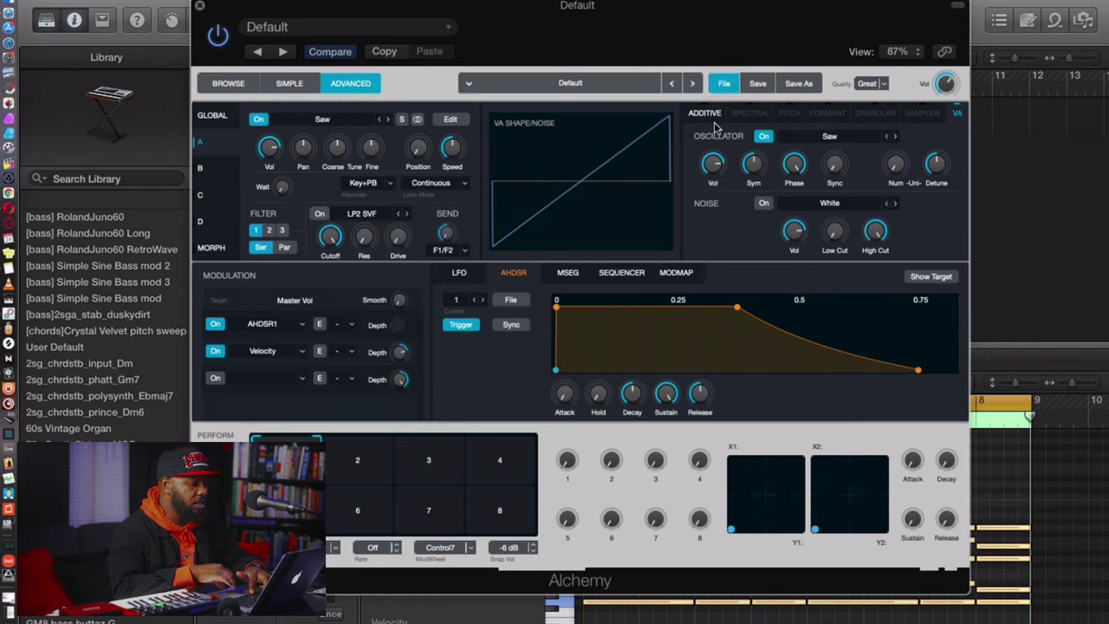
pyautogui.click(215, 119)
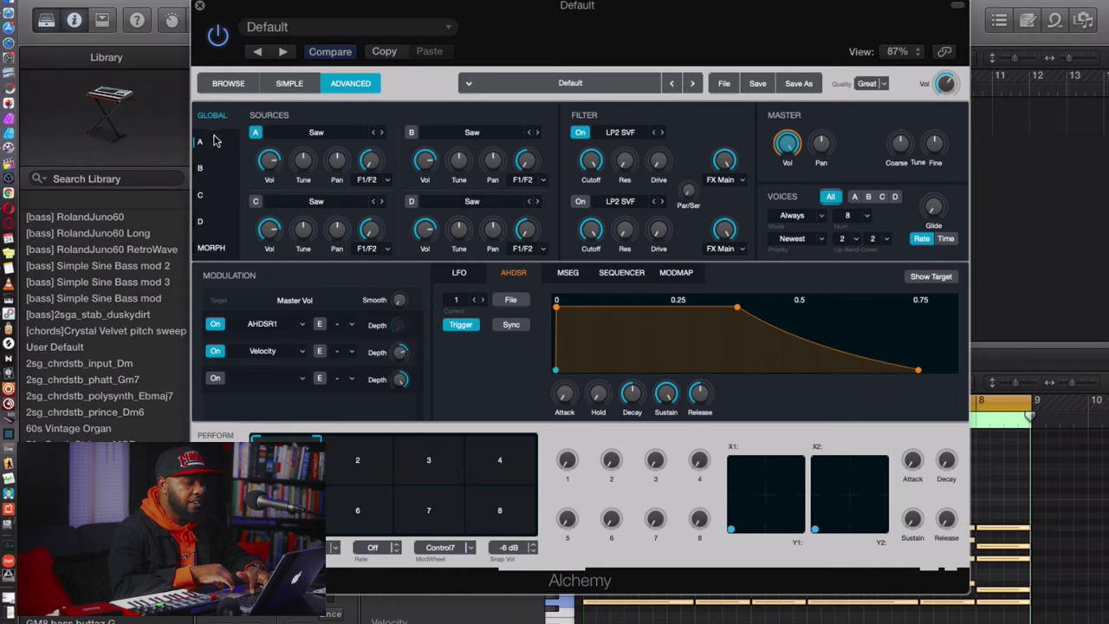
pyautogui.click(215, 142)
pyautogui.click(338, 122)
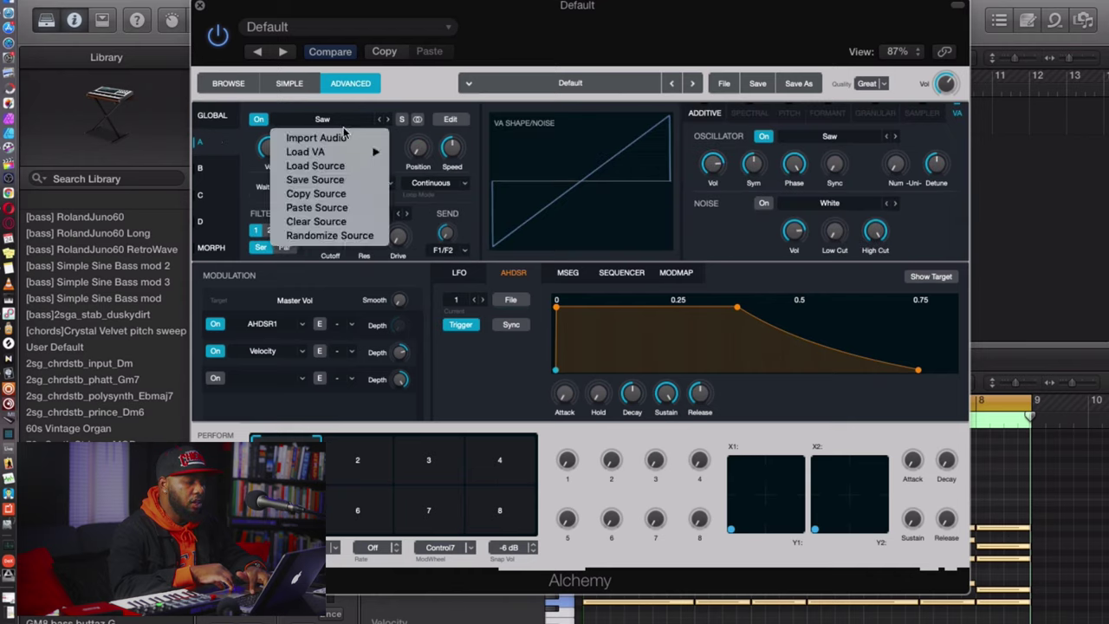
pyautogui.moveTo(351, 152)
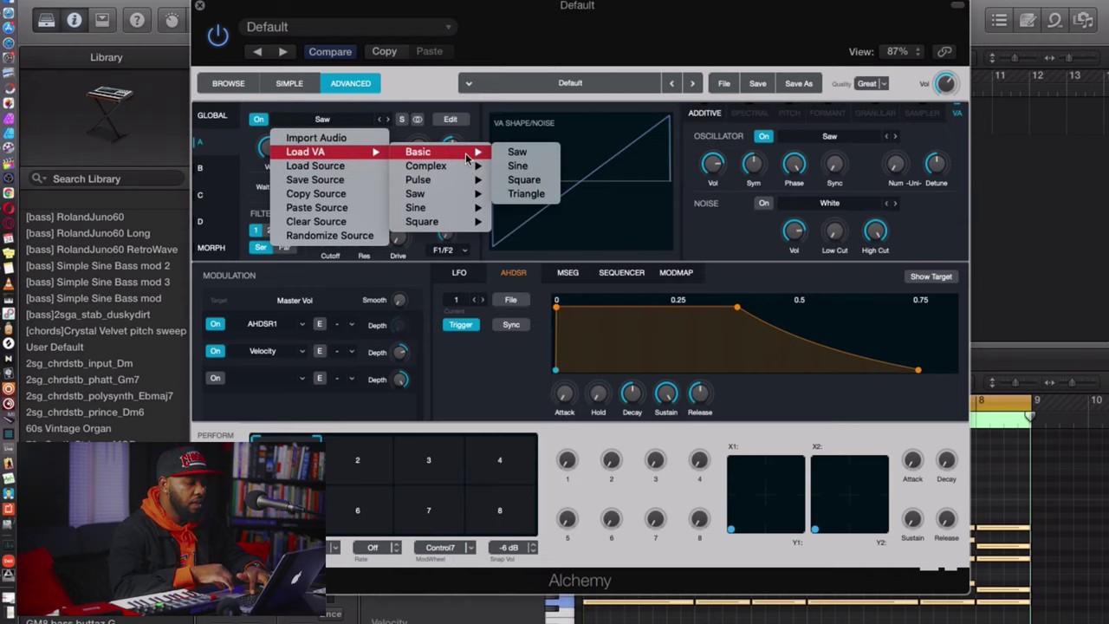
pyautogui.click(519, 165)
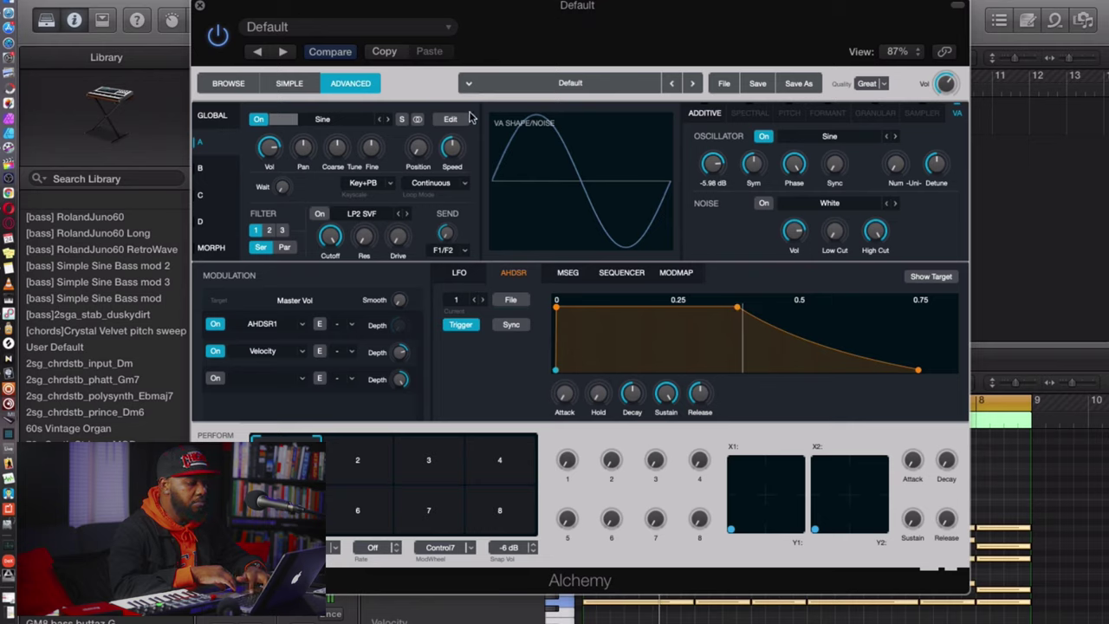
# Set source A's coarse tune to 12 semitones.
pyautogui.click(338, 147)
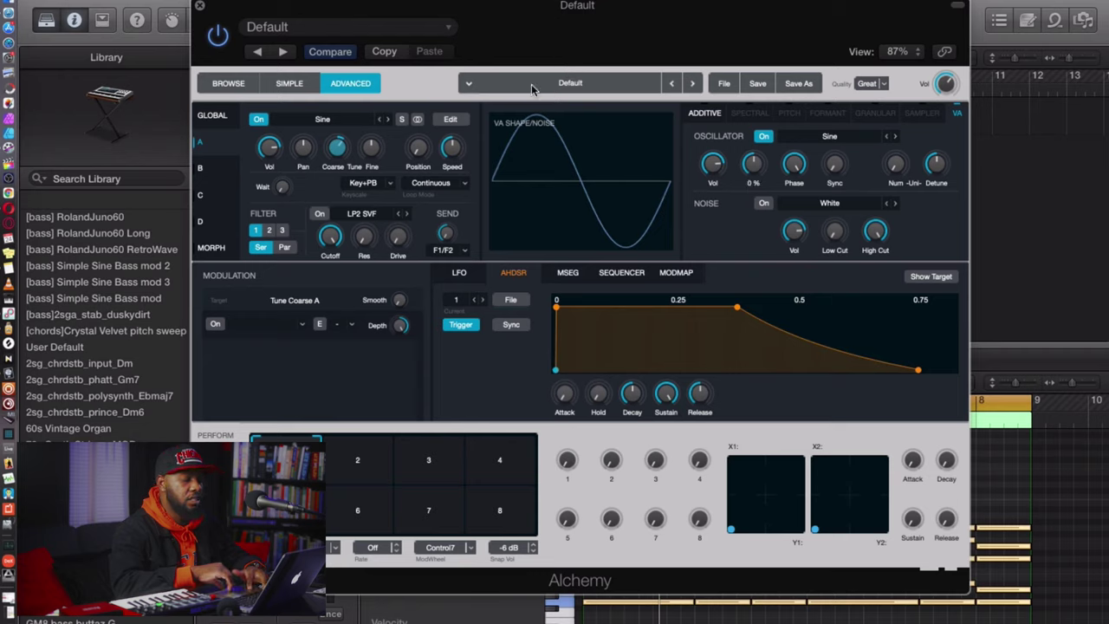
pyautogui.moveTo(339, 151)
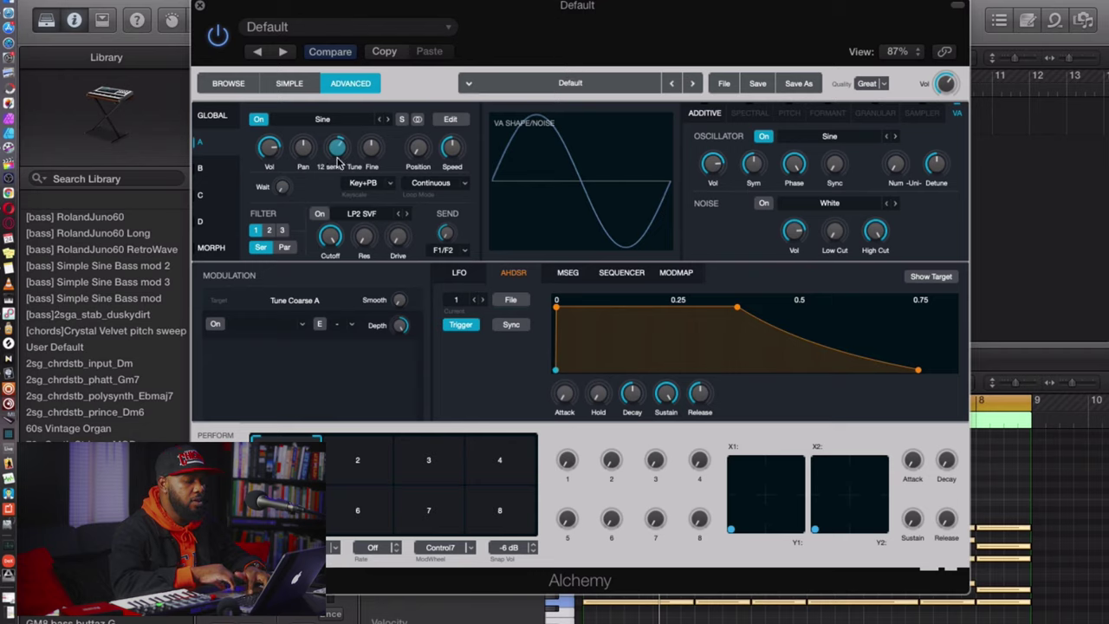
pyautogui.moveTo(410, 145)
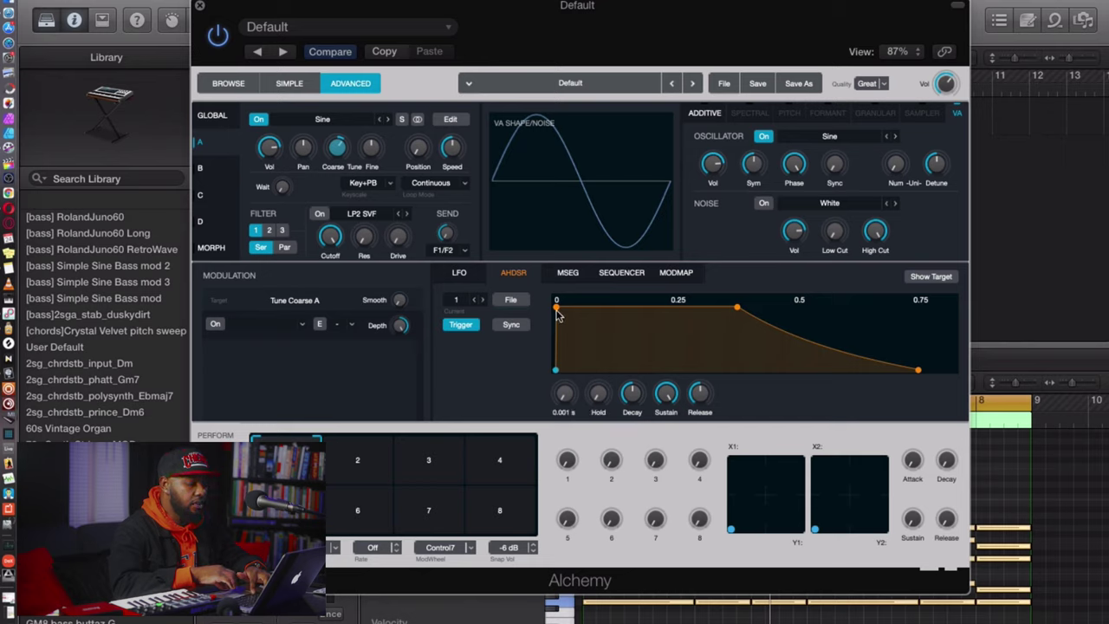
# Lengthen the attack of AHDSR envelope 1 to about 0.2 s and make its release very short.
pyautogui.moveTo(564, 394); pyautogui.dragTo(580, 343)
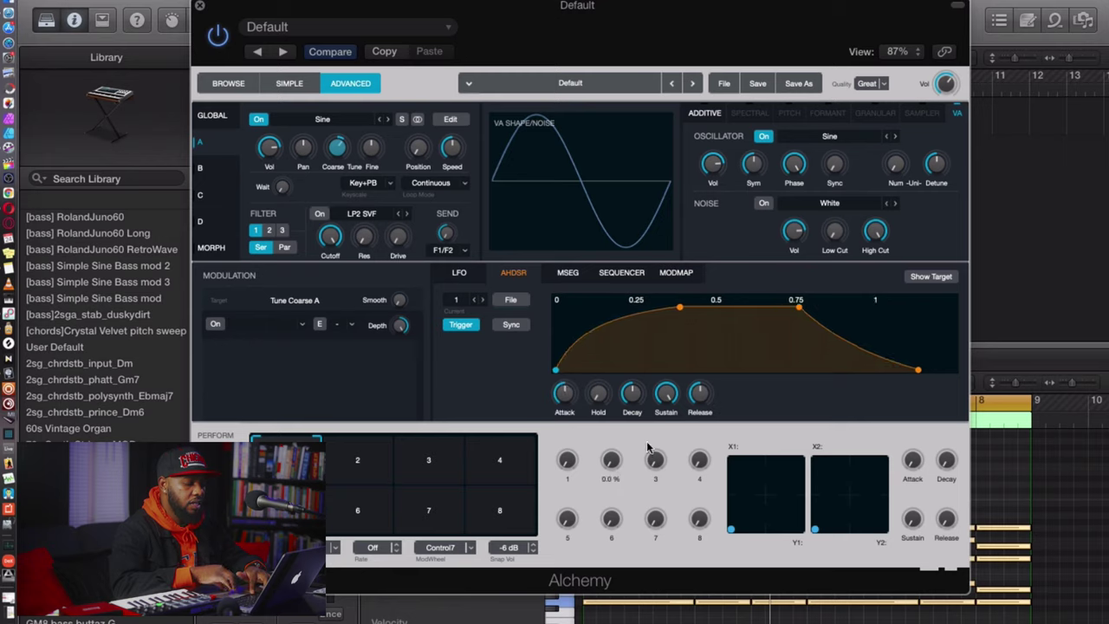
pyautogui.moveTo(700, 397)
pyautogui.mouseDown()
pyautogui.moveTo(700, 436)
pyautogui.moveTo(691, 428)
pyautogui.moveTo(700, 390)
pyautogui.mouseUp()
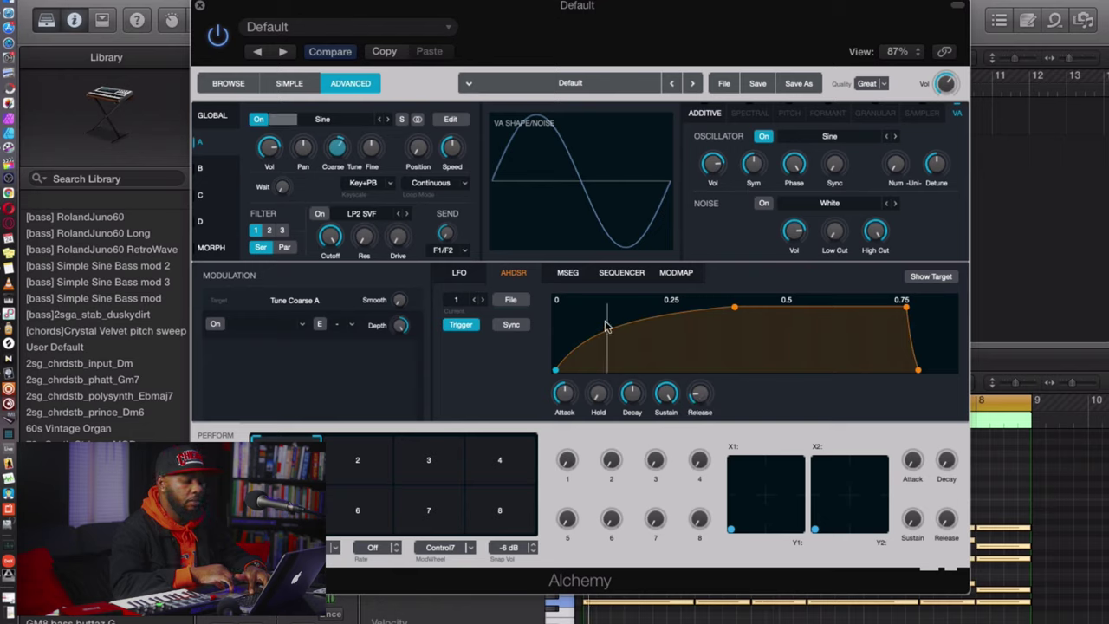
pyautogui.moveTo(596, 399)
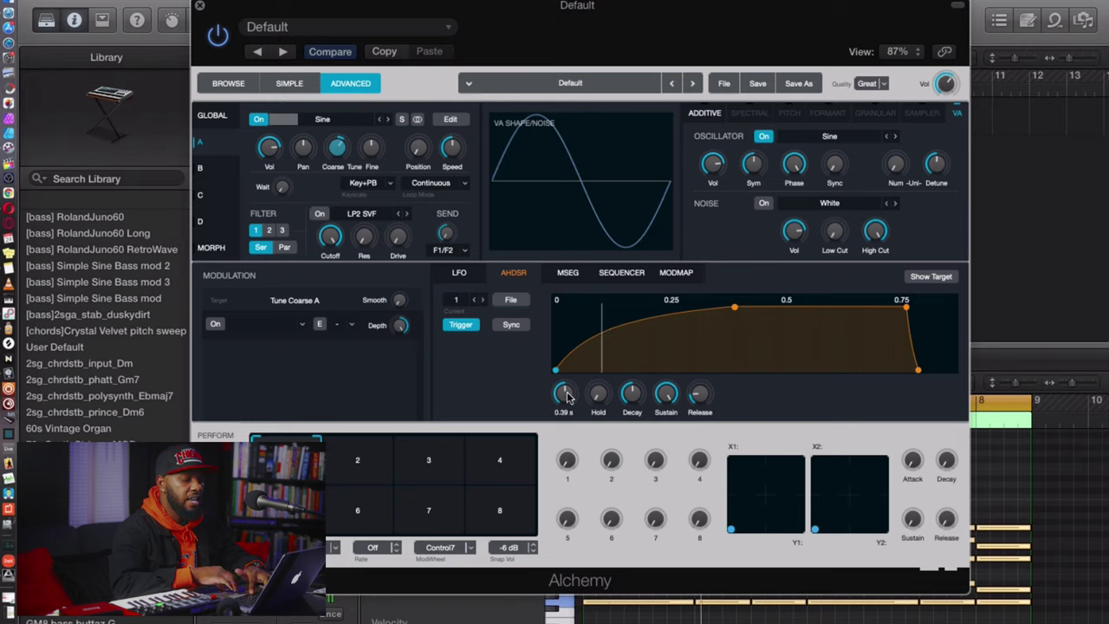
pyautogui.scroll(-2, 567, 396)
pyautogui.moveTo(566, 396); pyautogui.dragTo(570, 410)
pyautogui.scroll(1, 570, 410)
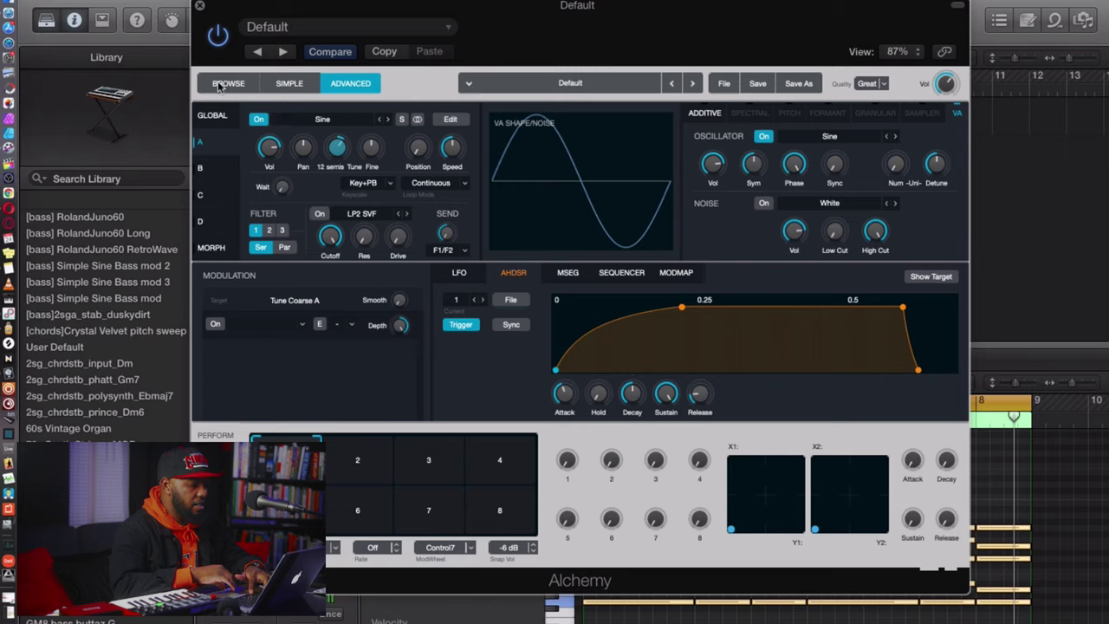
# Enable source B and load the Sine - Add12 virtual-analog waveform into it.
pyautogui.click(219, 173)
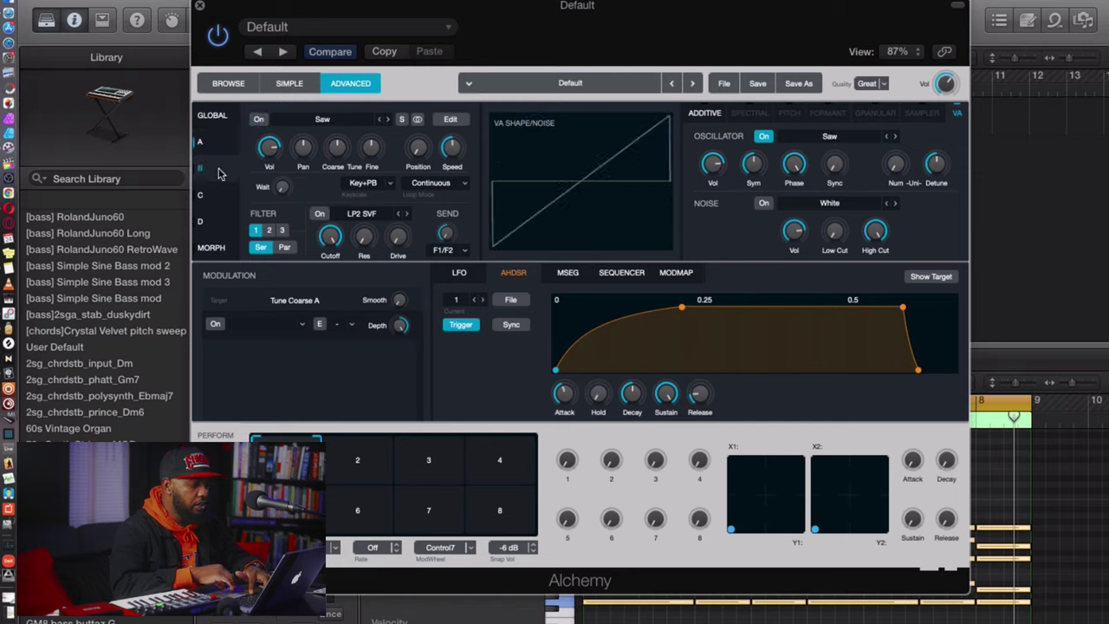
pyautogui.click(258, 120)
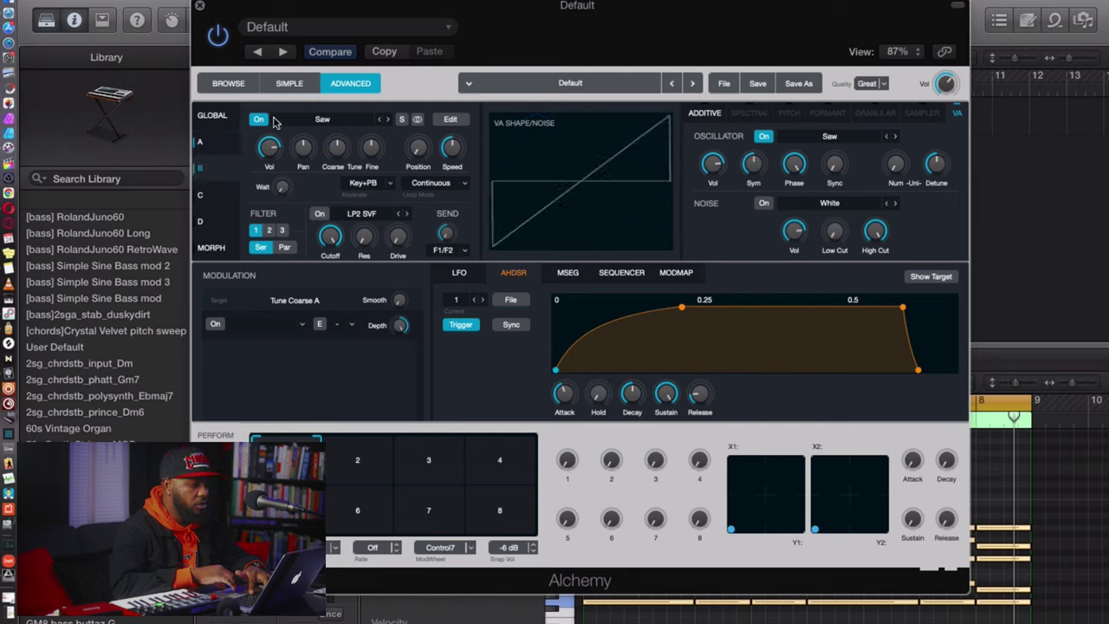
pyautogui.click(341, 119)
pyautogui.moveTo(356, 152)
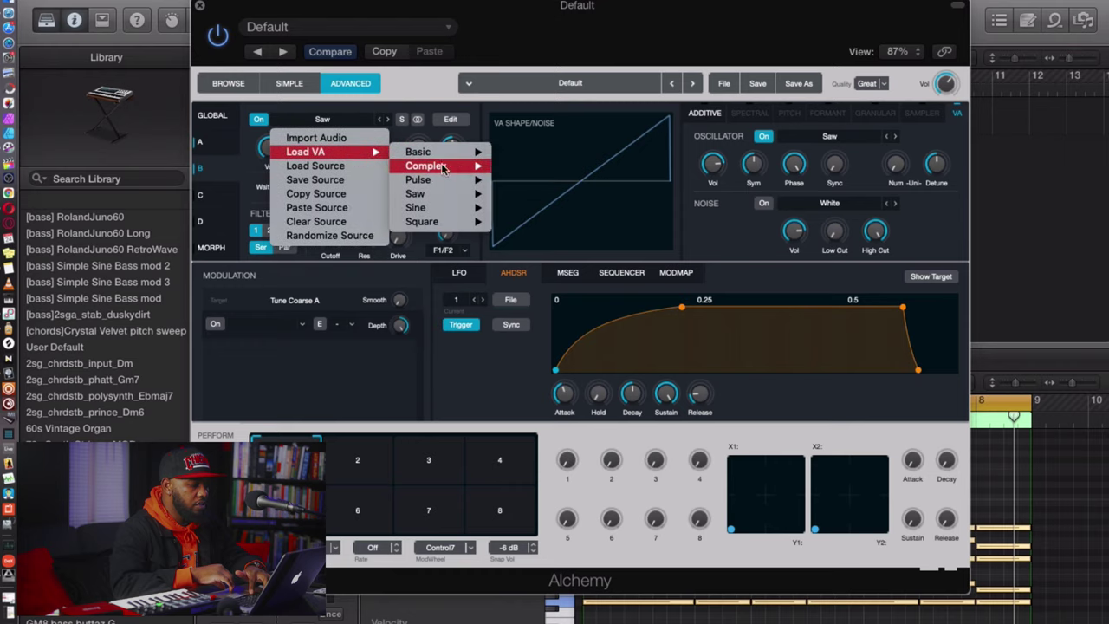
pyautogui.moveTo(433, 166)
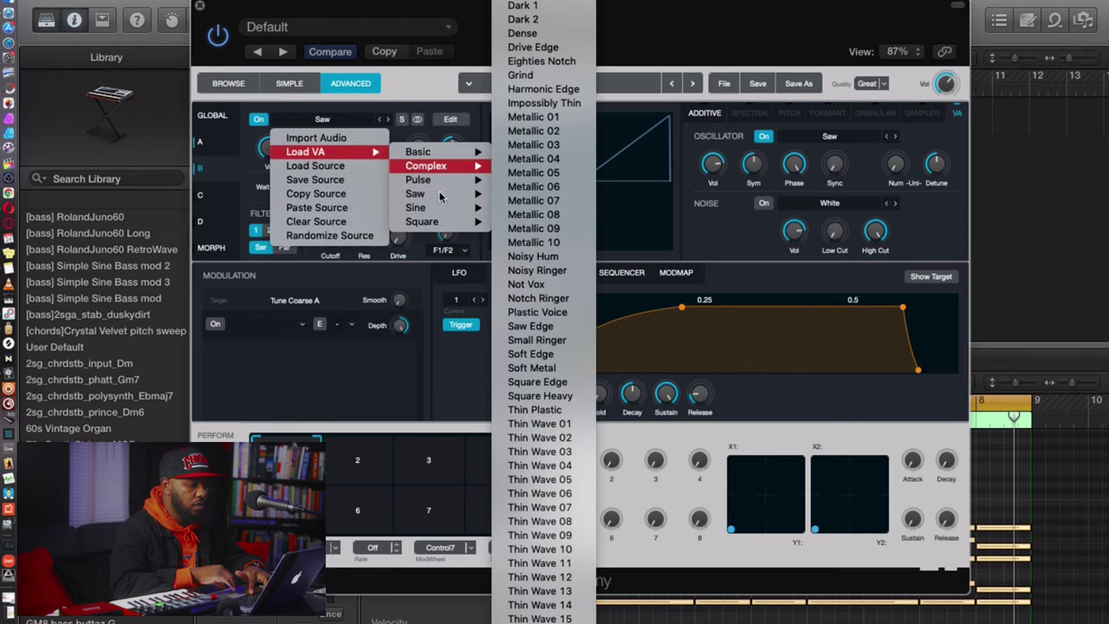
pyautogui.moveTo(438, 208)
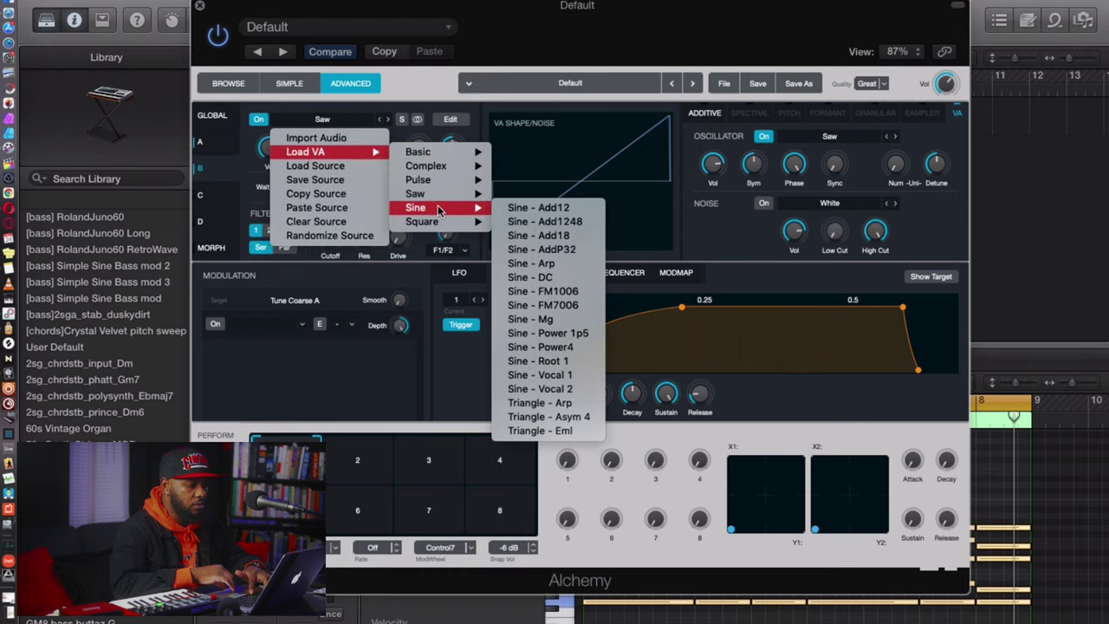
pyautogui.click(511, 212)
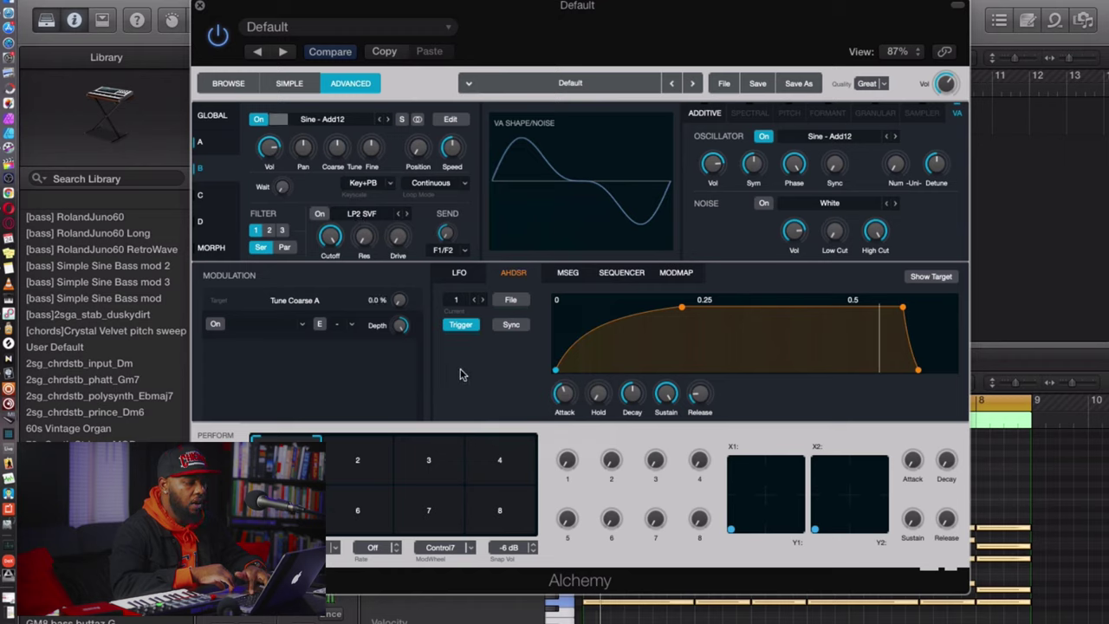
# Set source B's coarse tune to 12 semitones and lower its volume slightly.
pyautogui.click(339, 149)
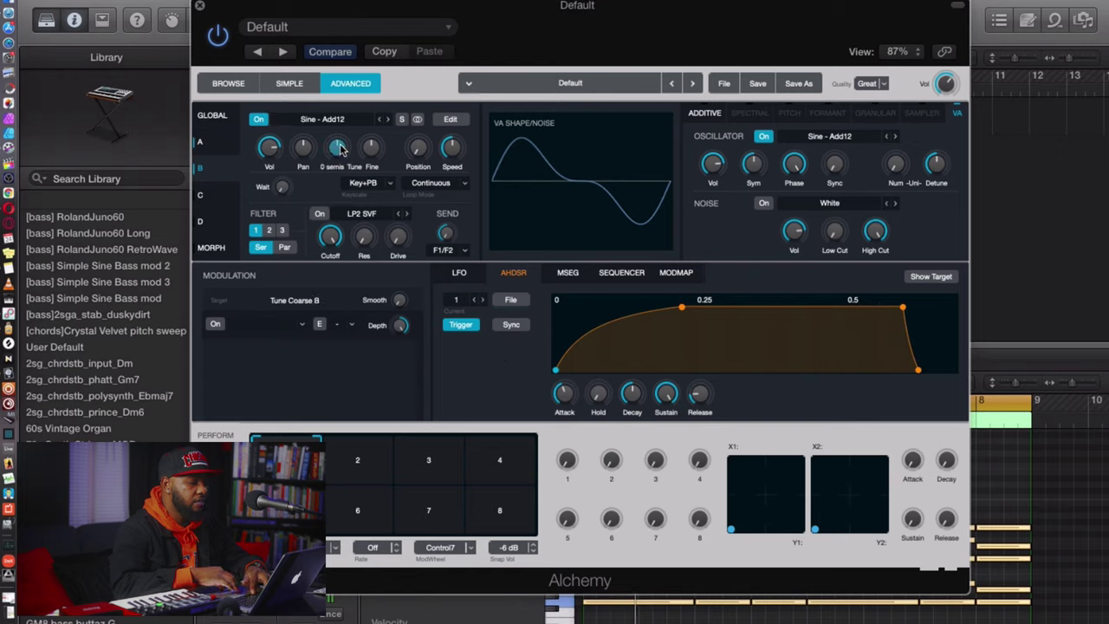
pyautogui.moveTo(340, 143); pyautogui.dragTo(342, 136)
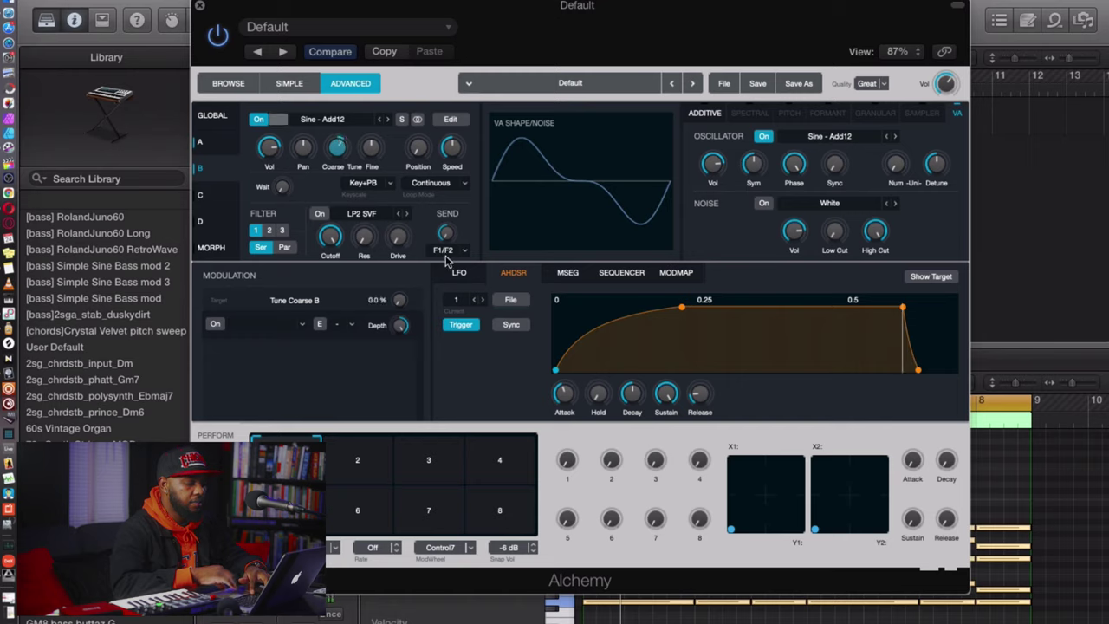
pyautogui.moveTo(370, 145)
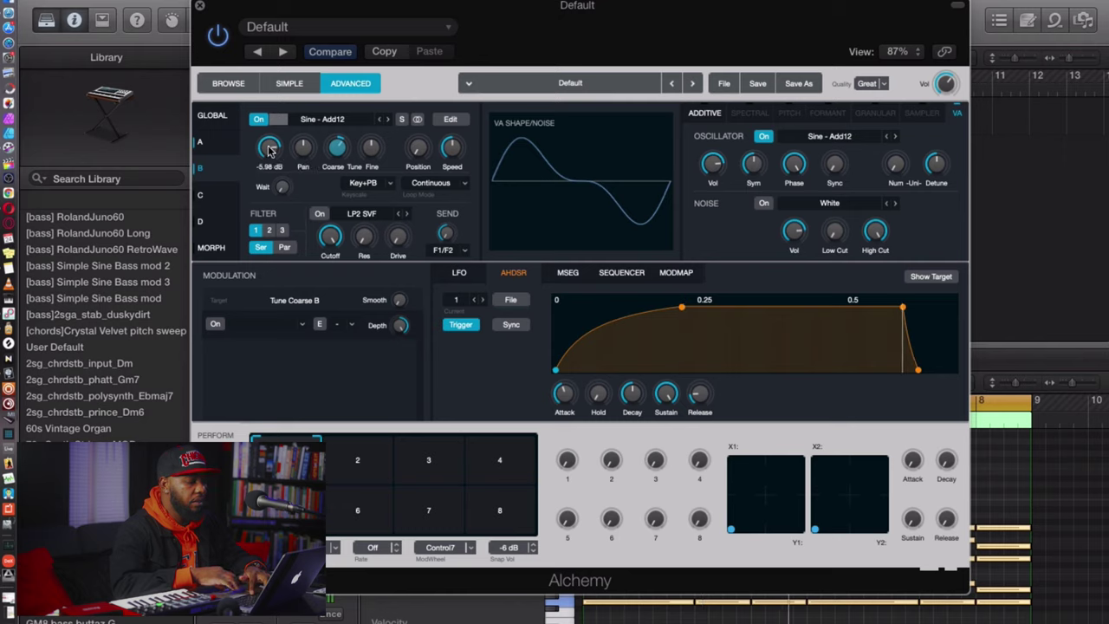
pyautogui.moveTo(270, 150); pyautogui.dragTo(269, 157)
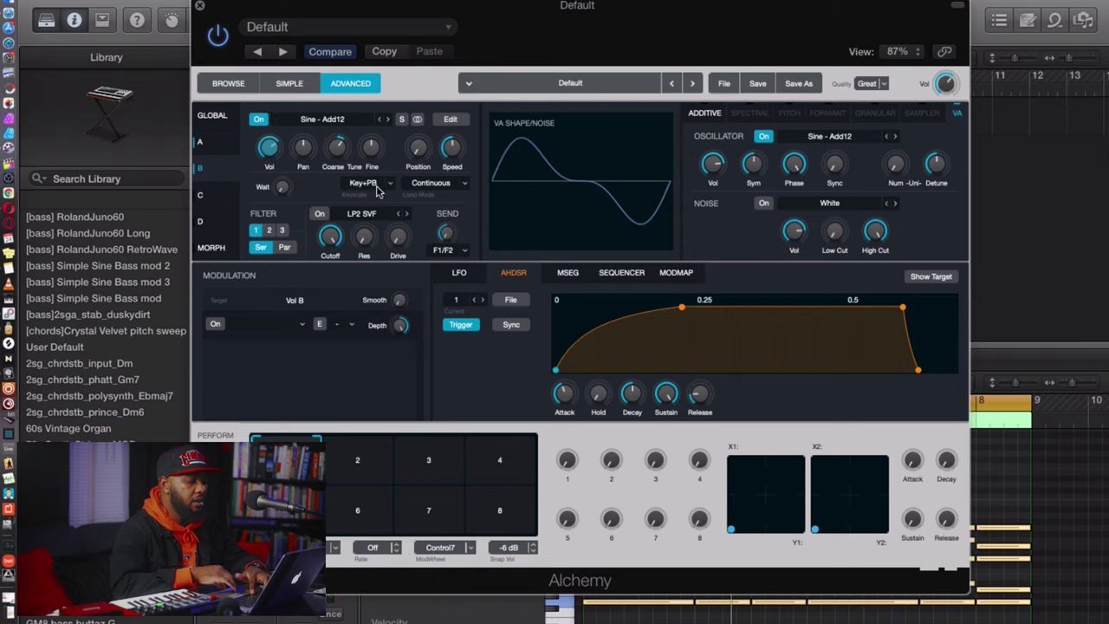
# Try the white noise generator on source B.
pyautogui.click(203, 145)
pyautogui.click(208, 185)
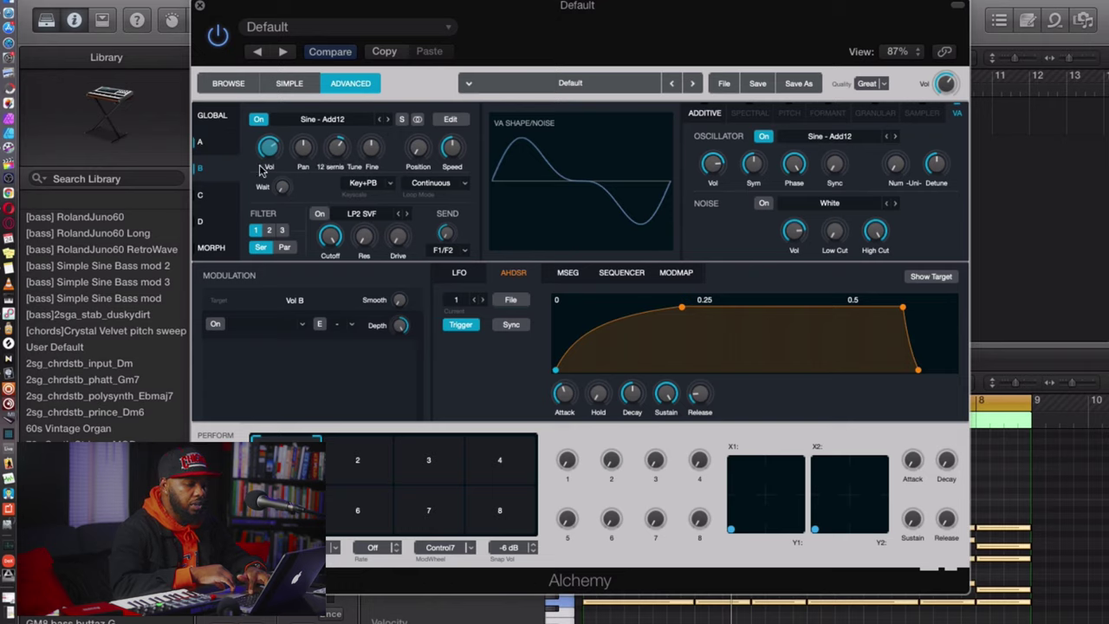
pyautogui.click(763, 205)
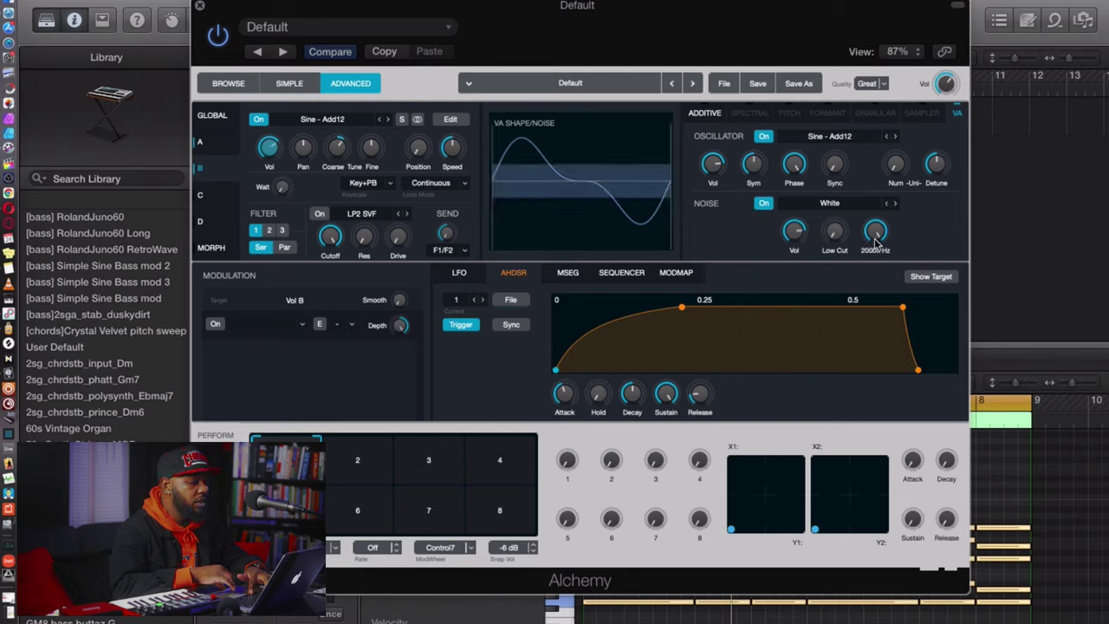
pyautogui.click(759, 205)
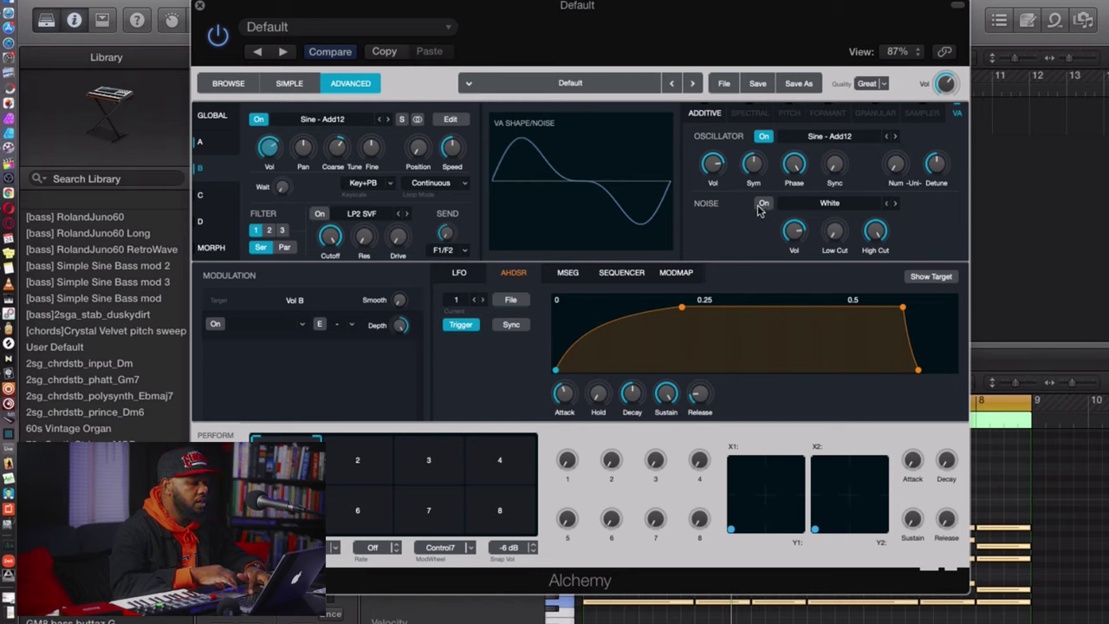
# Give source A's oscillator 2 unison voices with detune slightly above 50 %, and set its symmetry to 6.9 %.
pyautogui.click(218, 144)
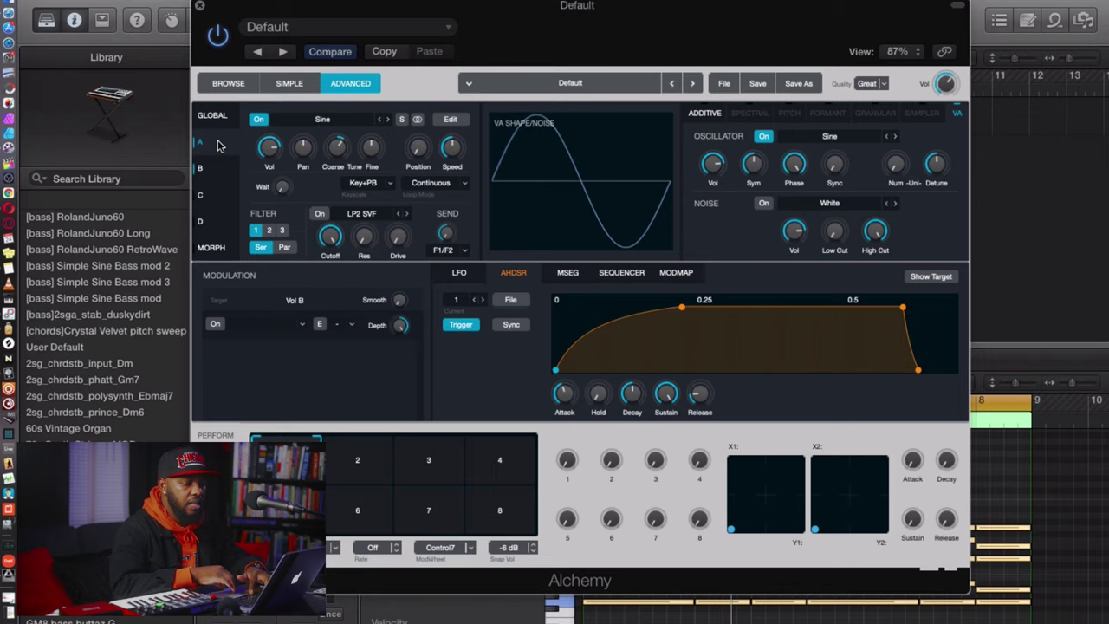
pyautogui.click(896, 165)
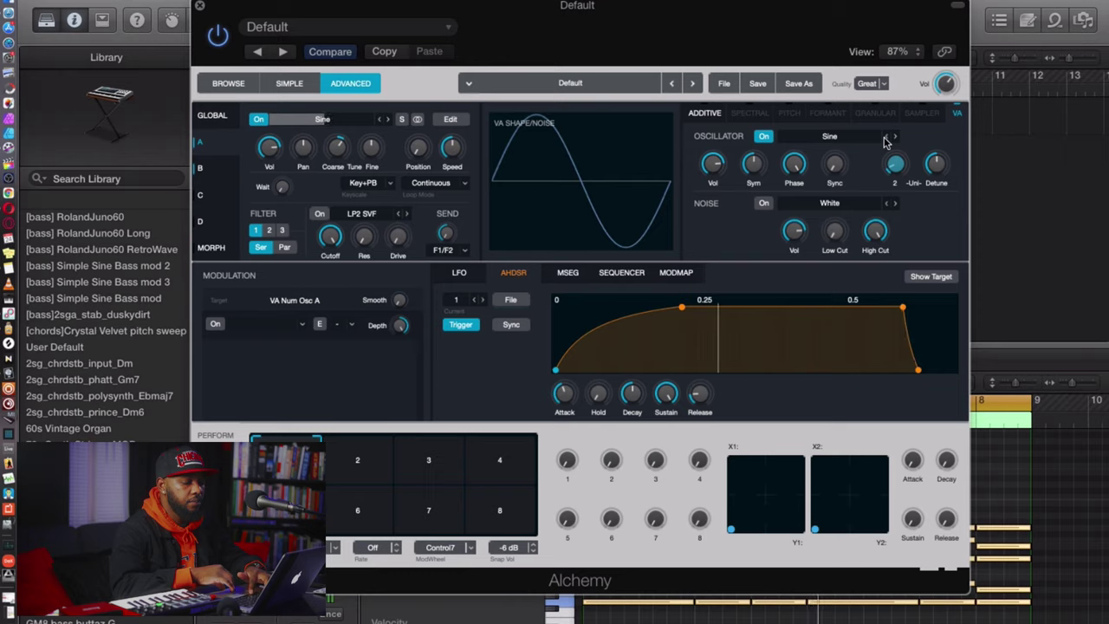
pyautogui.moveTo(940, 173)
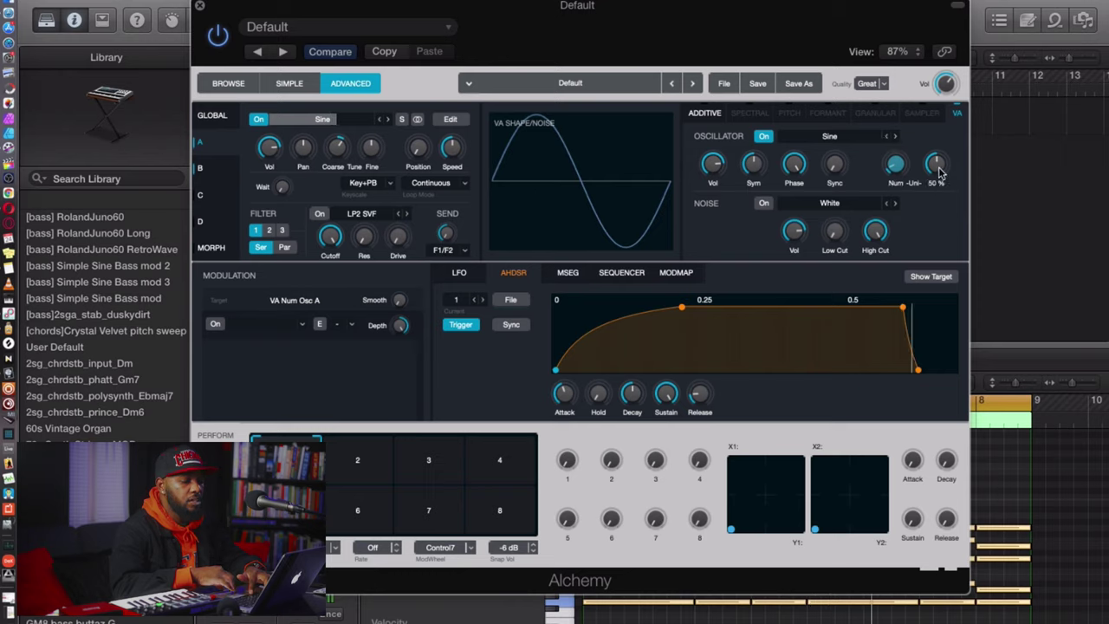
pyautogui.moveTo(940, 173)
pyautogui.mouseDown()
pyautogui.moveTo(944, 147)
pyautogui.moveTo(942, 163)
pyautogui.mouseUp()
pyautogui.moveTo(766, 174)
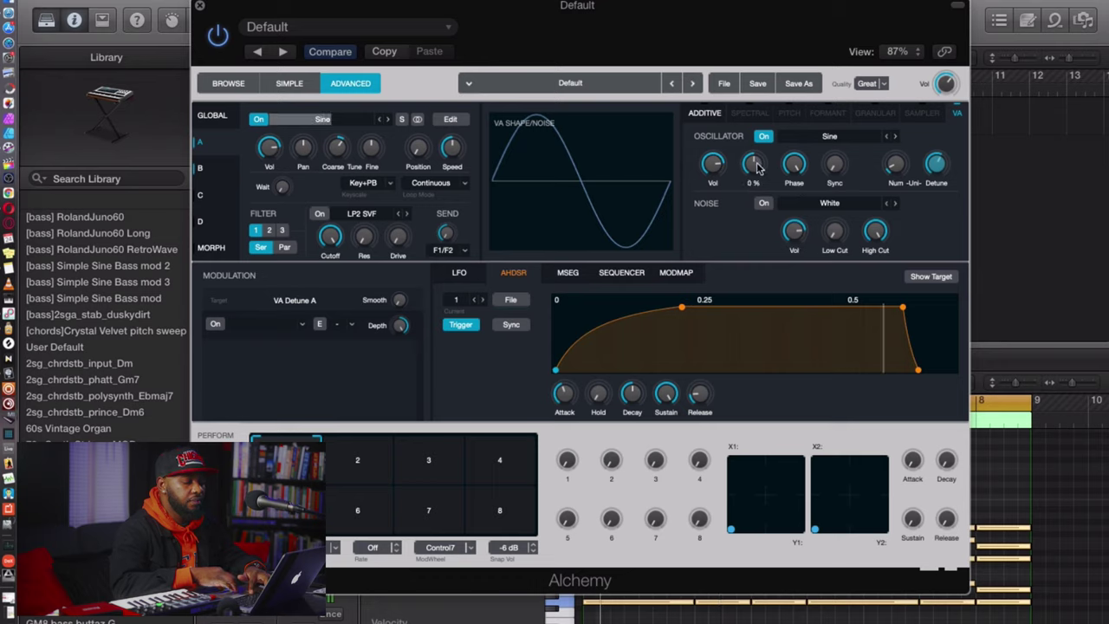
pyautogui.moveTo(756, 167); pyautogui.dragTo(757, 164)
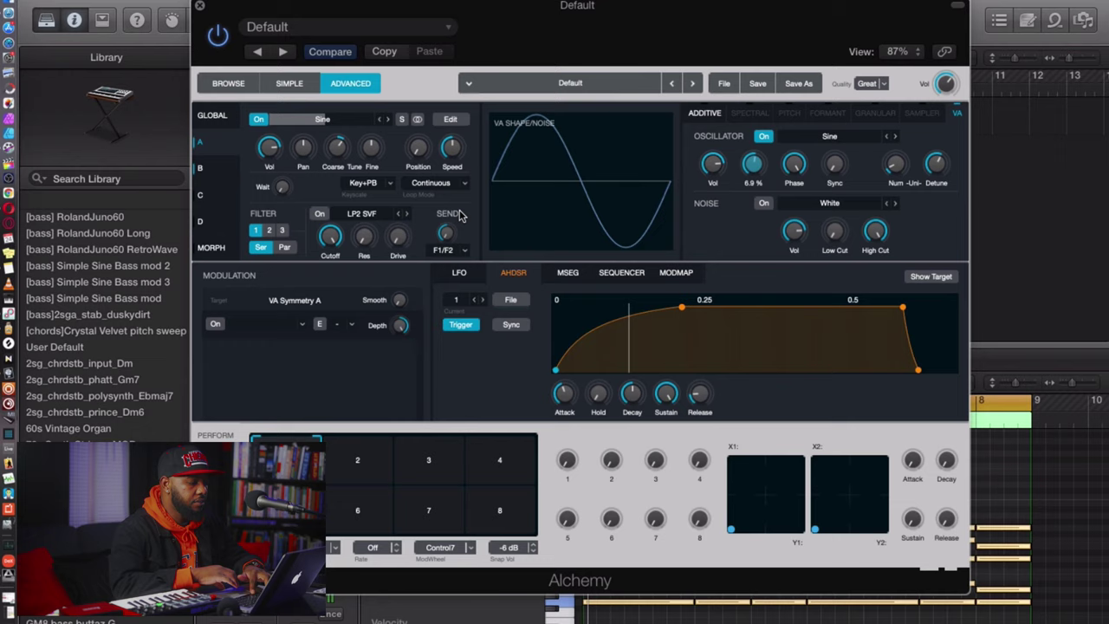
# Turn on the noise generator of source B and lower its volume to about -26.5 dB.
pyautogui.click(214, 171)
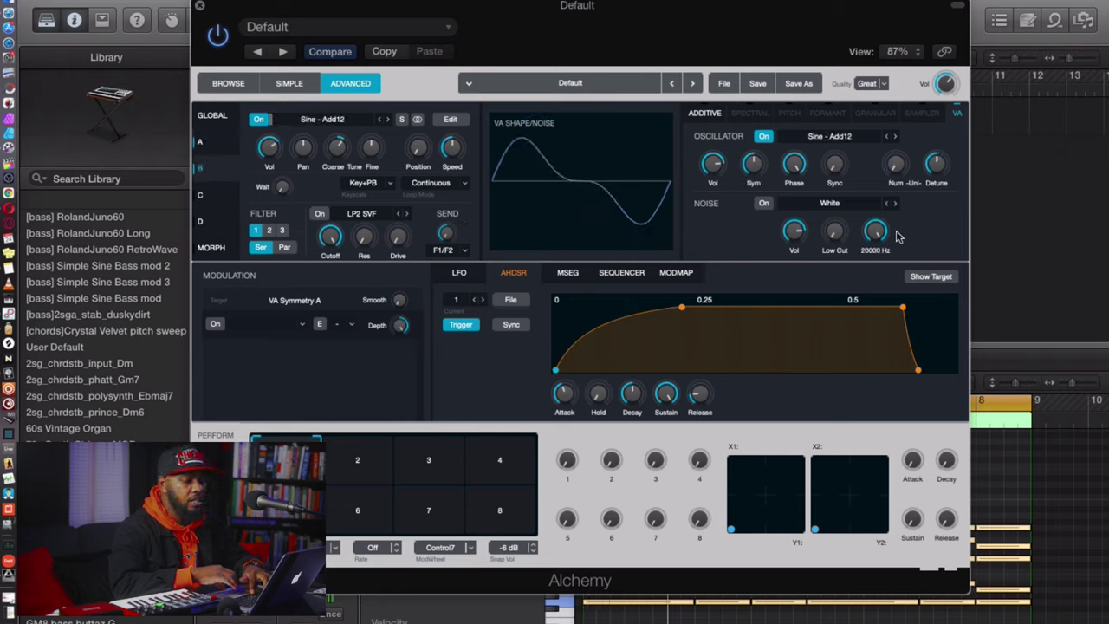
pyautogui.click(764, 205)
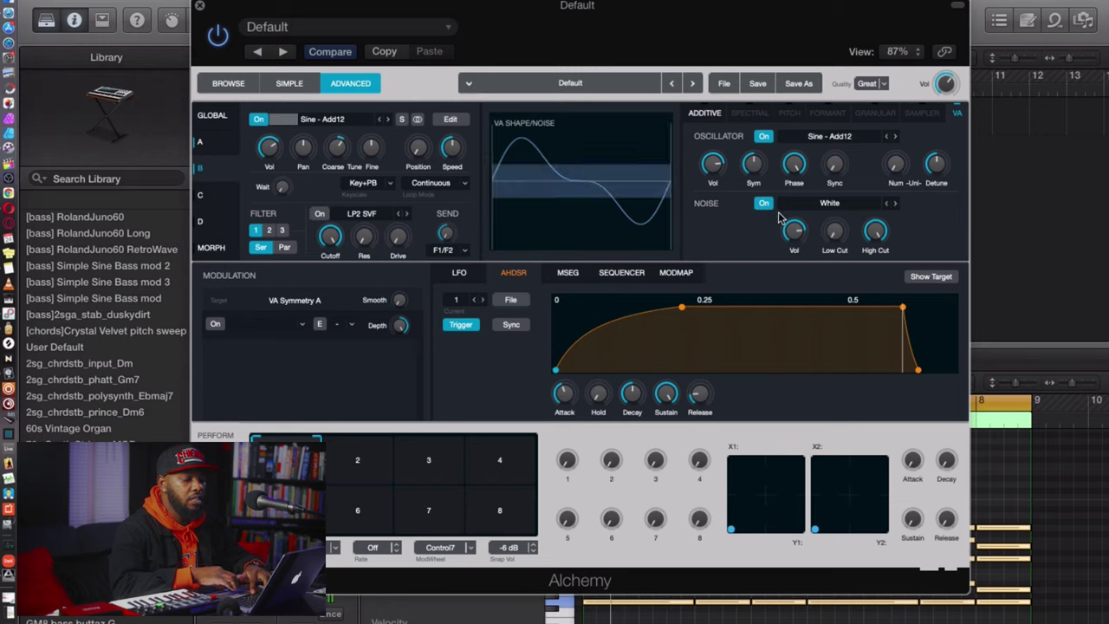
pyautogui.moveTo(797, 236); pyautogui.dragTo(799, 265)
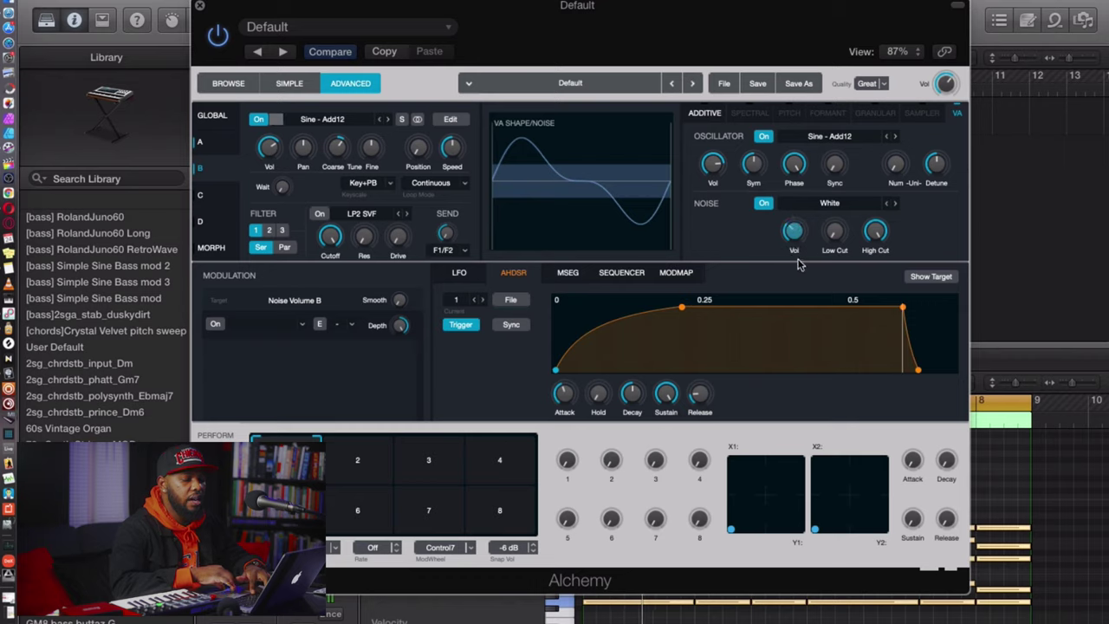
# Change source B's noise type to Straw, with a 1333 Hz low cut and a noise volume of about -26.8 dB.
pyautogui.click(862, 208)
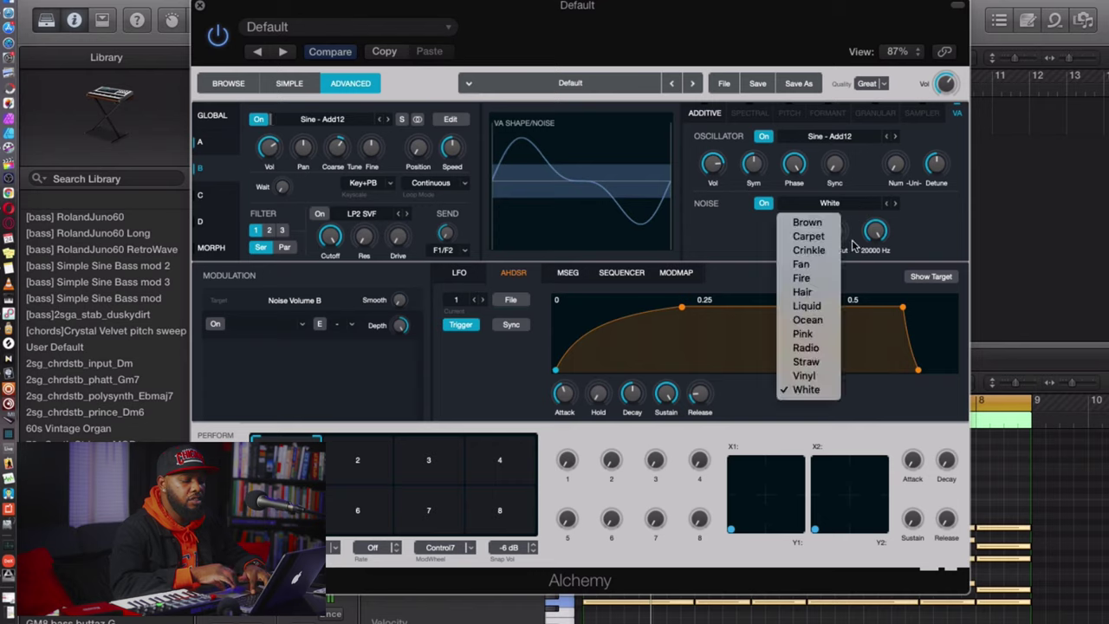
pyautogui.click(821, 363)
pyautogui.moveTo(837, 240)
pyautogui.moveTo(837, 240); pyautogui.dragTo(838, 154)
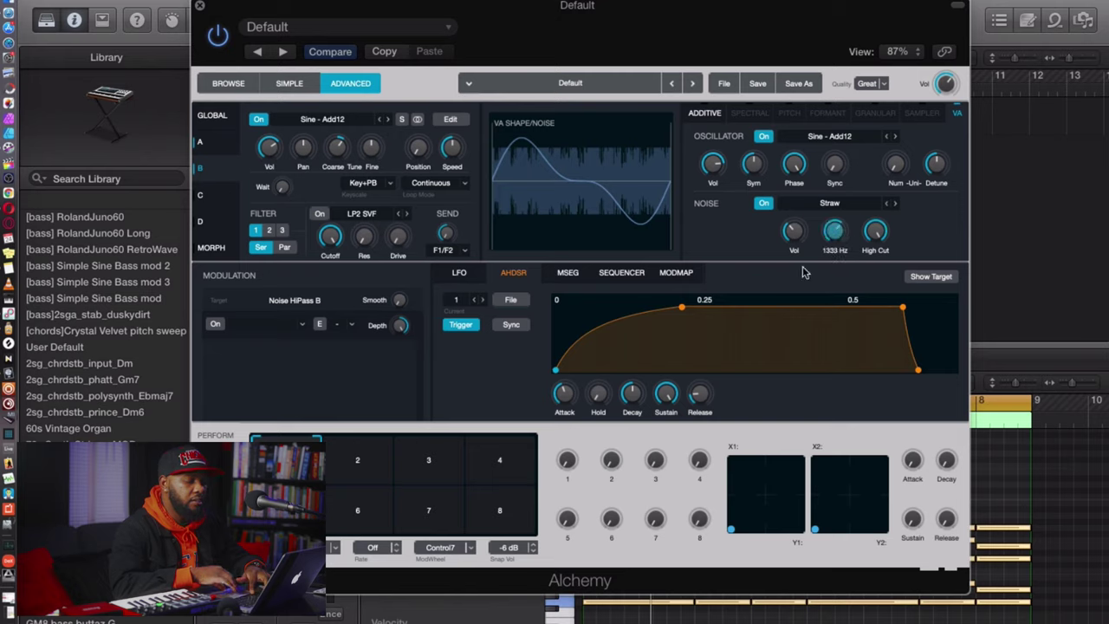
pyautogui.moveTo(797, 232)
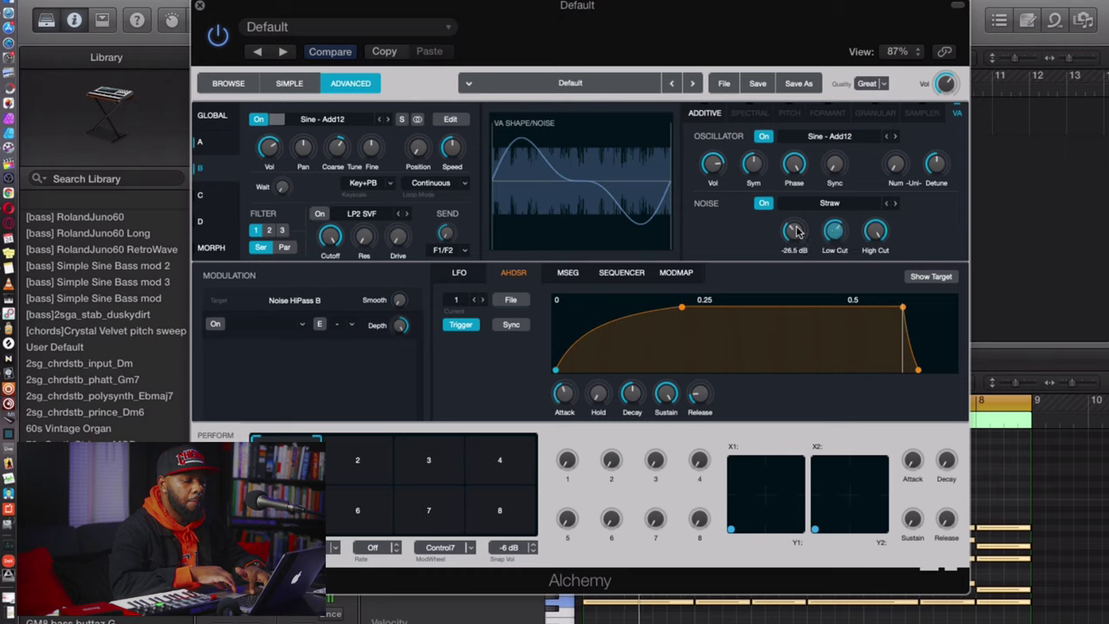
pyautogui.moveTo(798, 233); pyautogui.dragTo(797, 233)
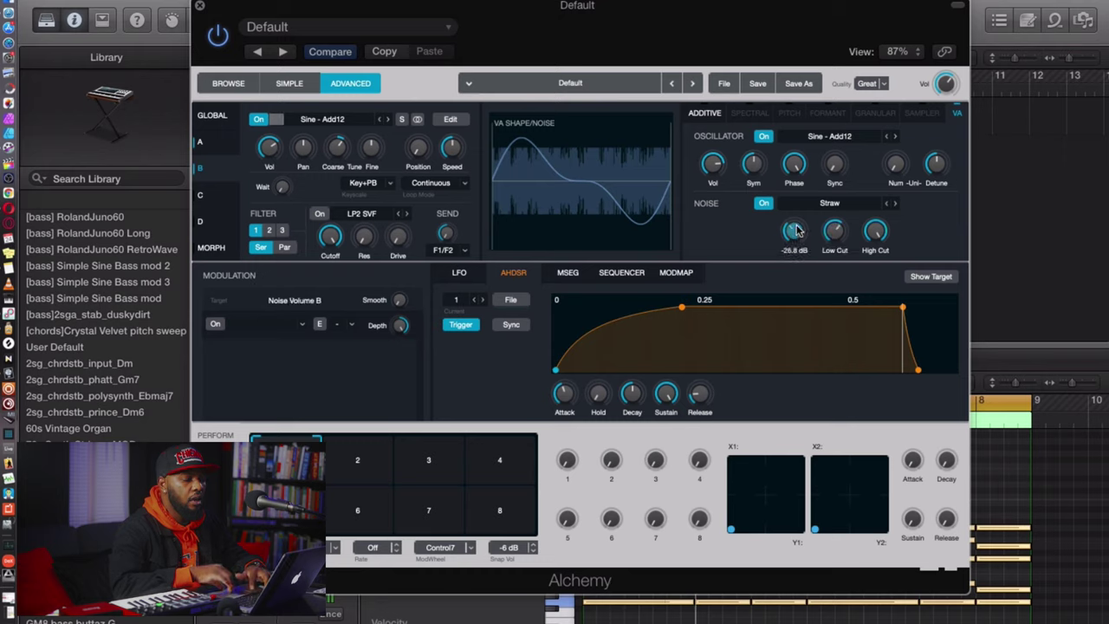
# Try more unison voices on source B's oscillator and reset the count to 1.
pyautogui.click(896, 169)
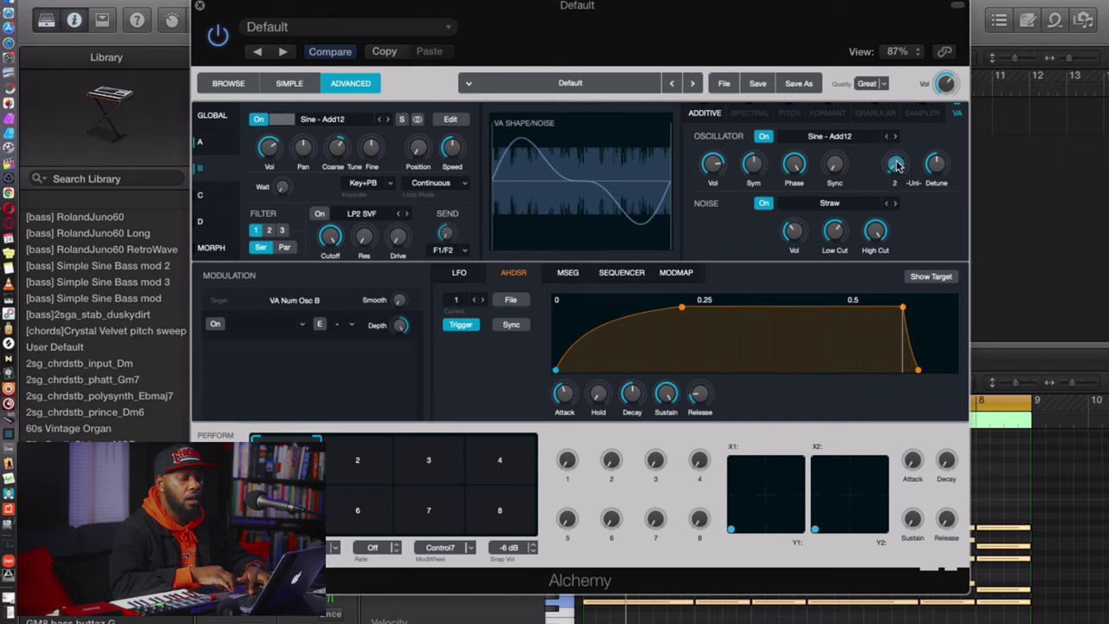
pyautogui.moveTo(896, 169); pyautogui.dragTo(899, 122)
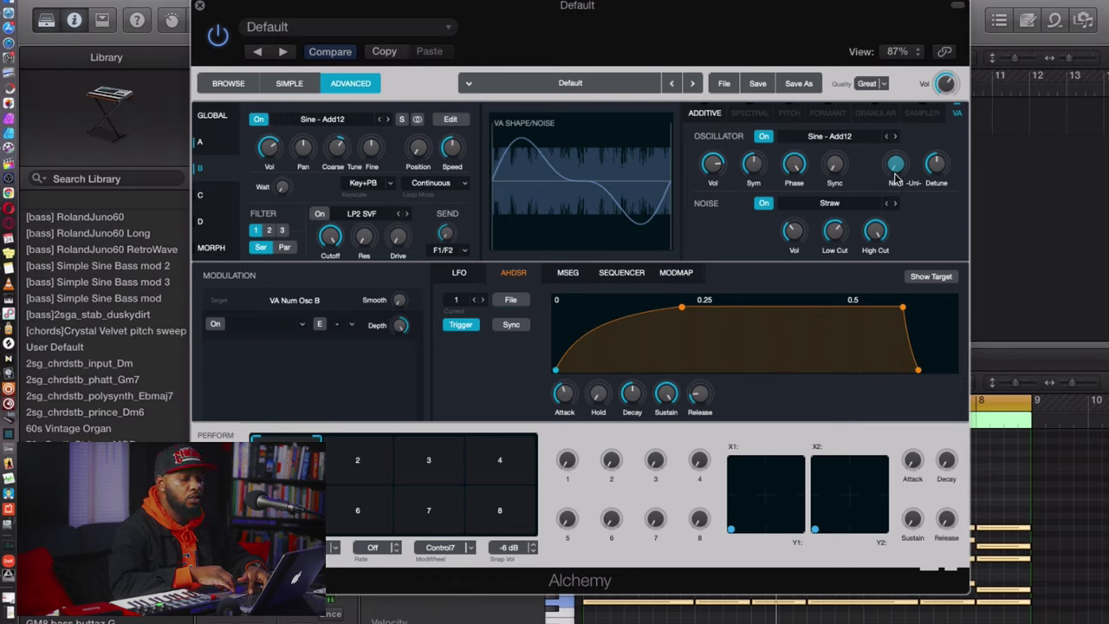
pyautogui.keyDown('alt'); pyautogui.click(897, 170); pyautogui.keyUp('alt')
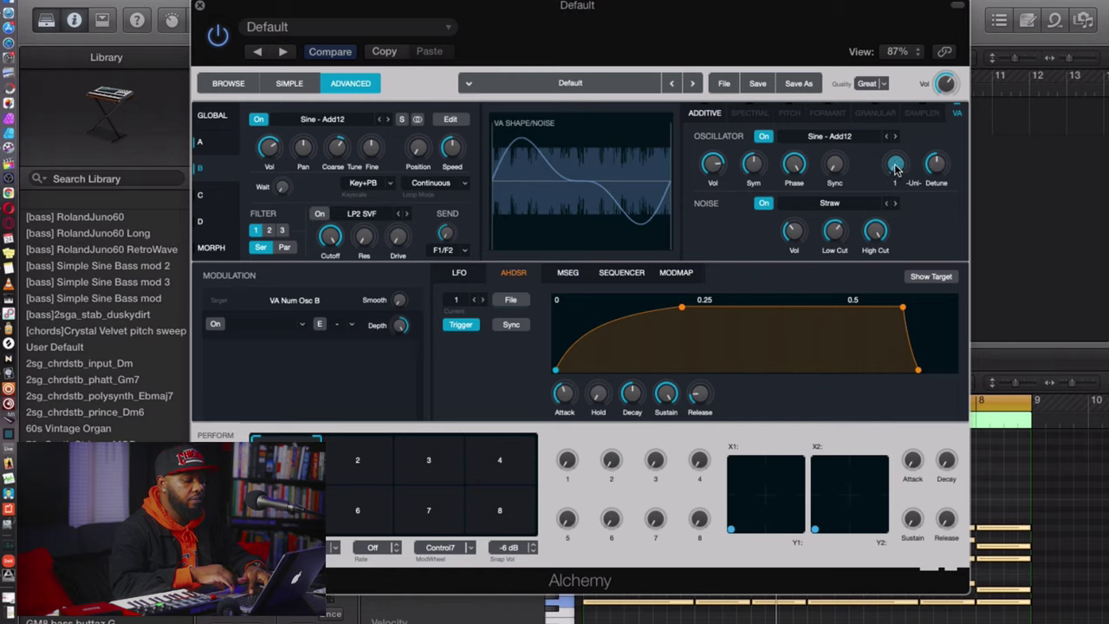
# Reduce the unison detune of source B's oscillator to 39.2 %.
pyautogui.moveTo(934, 171)
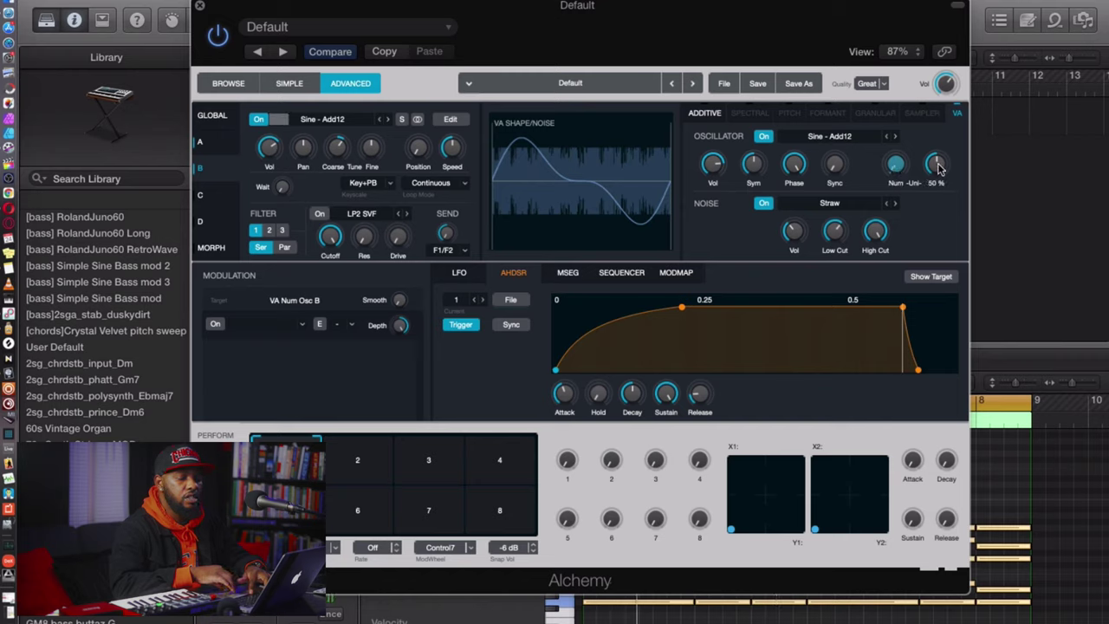
pyautogui.moveTo(935, 172); pyautogui.dragTo(936, 191)
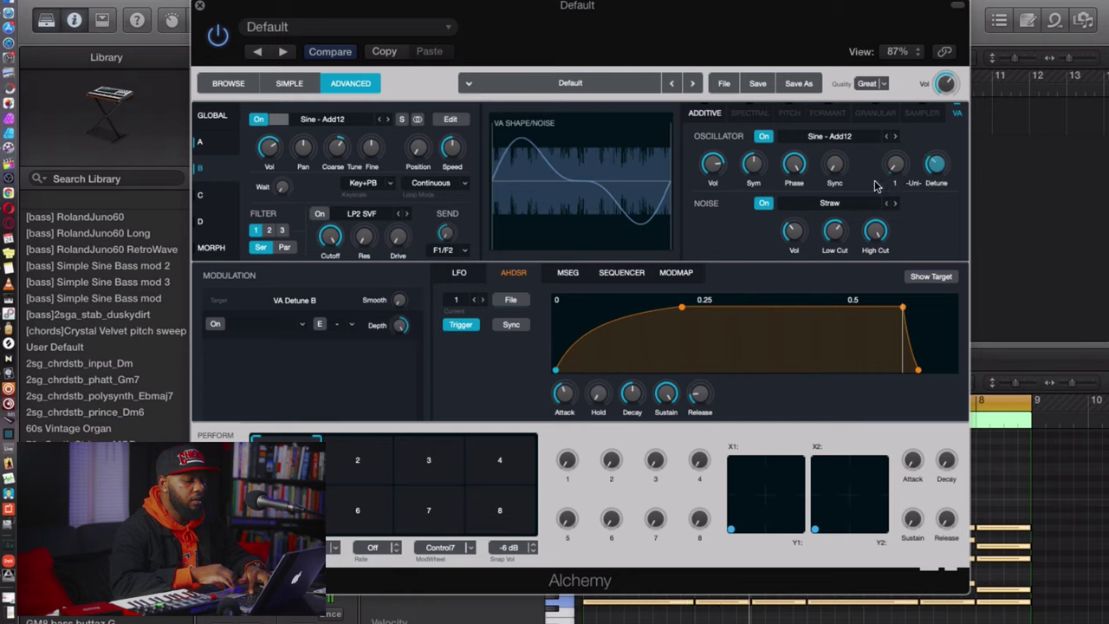
pyautogui.moveTo(934, 169)
pyautogui.moveTo(934, 170)
pyautogui.mouseDown()
pyautogui.moveTo(933, 144)
pyautogui.moveTo(931, 165)
pyautogui.mouseUp()
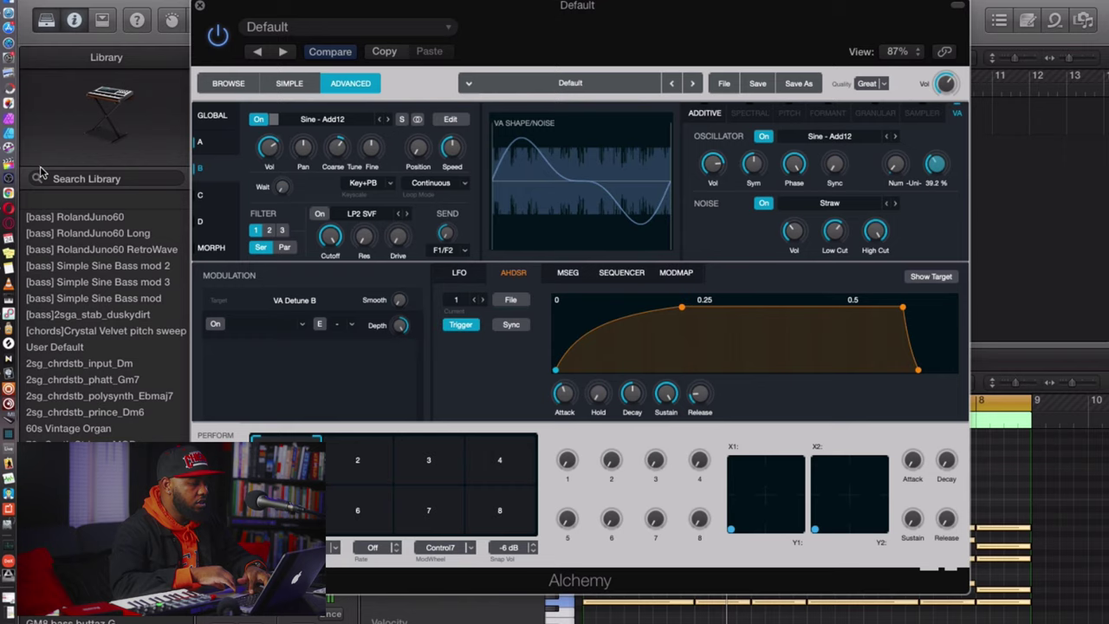
# Assign envelope AHDSR1 as a modulation source for the master coarse tune in the global settings.
pyautogui.click(211, 115)
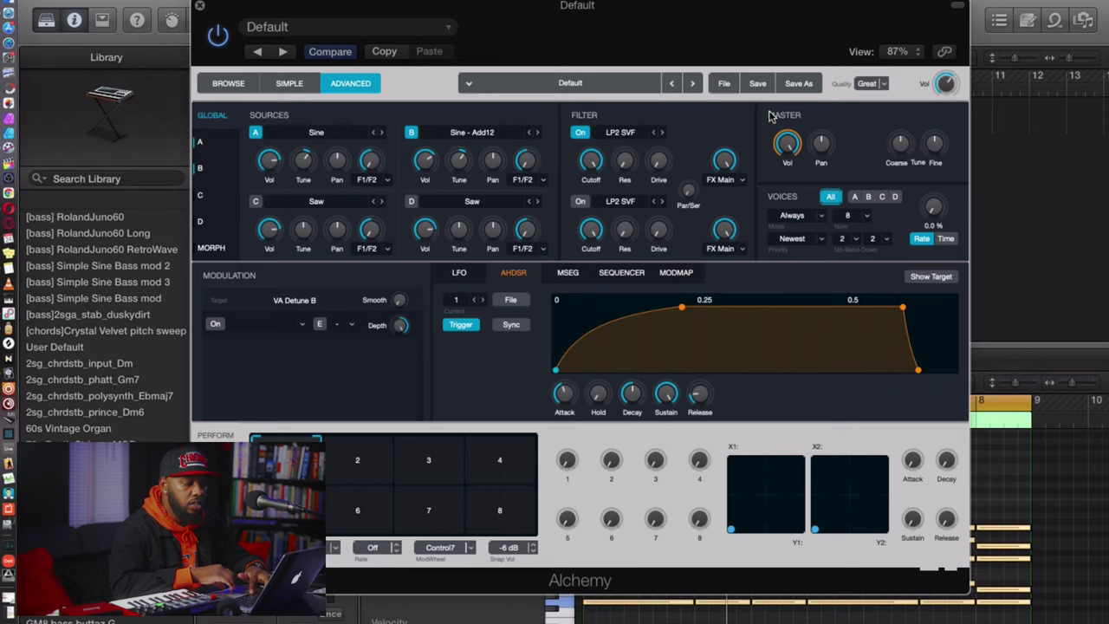
pyautogui.rightClick(903, 143)
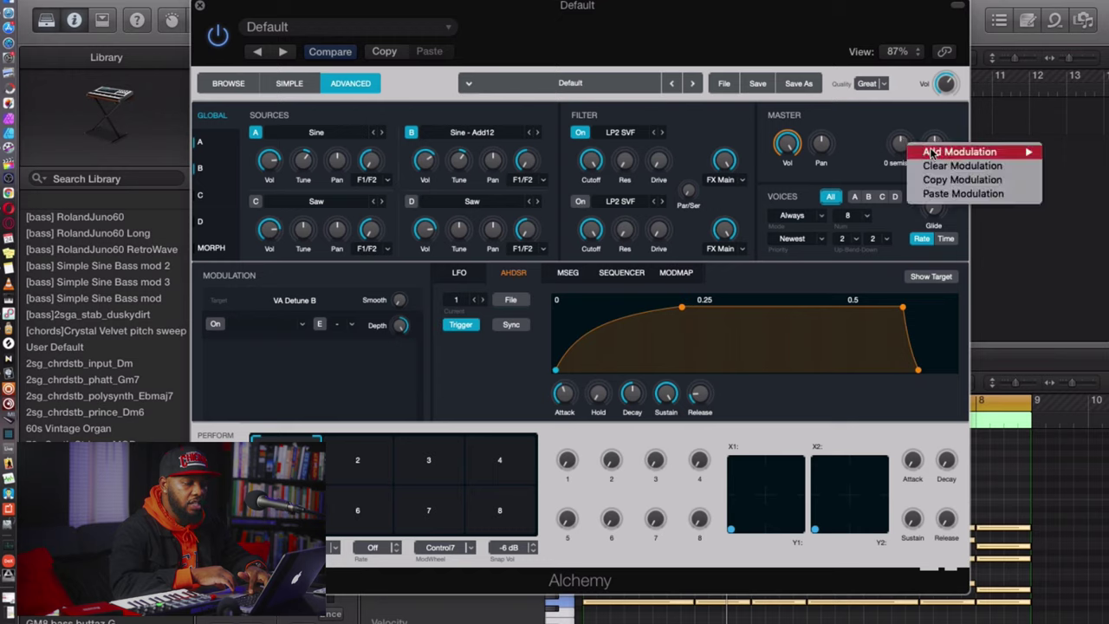
pyautogui.moveTo(936, 154)
pyautogui.moveTo(848, 170)
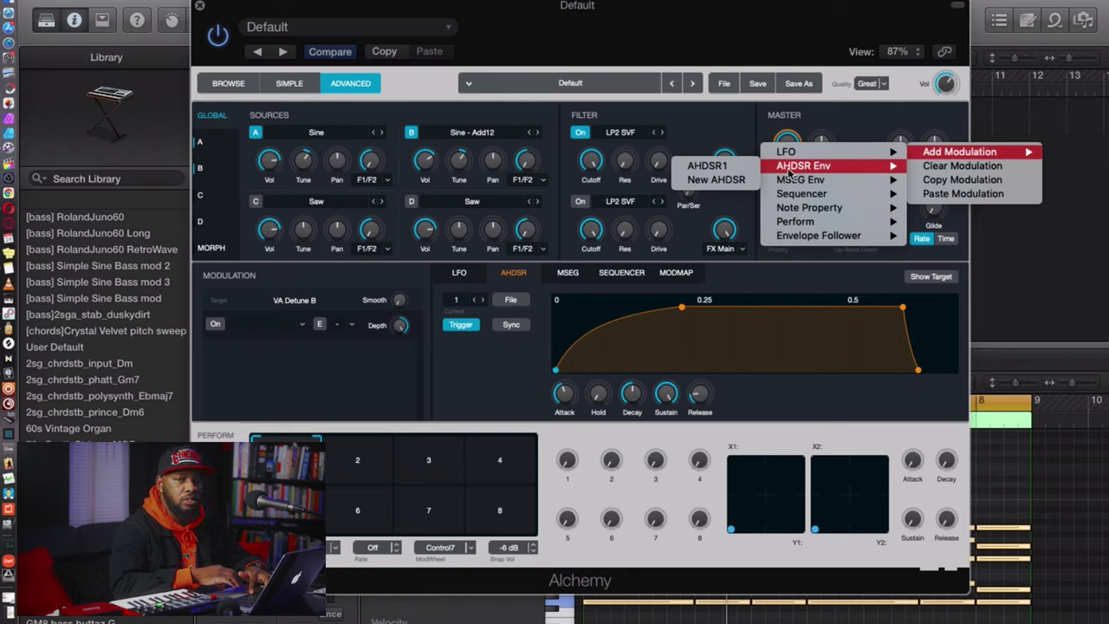
pyautogui.click(733, 169)
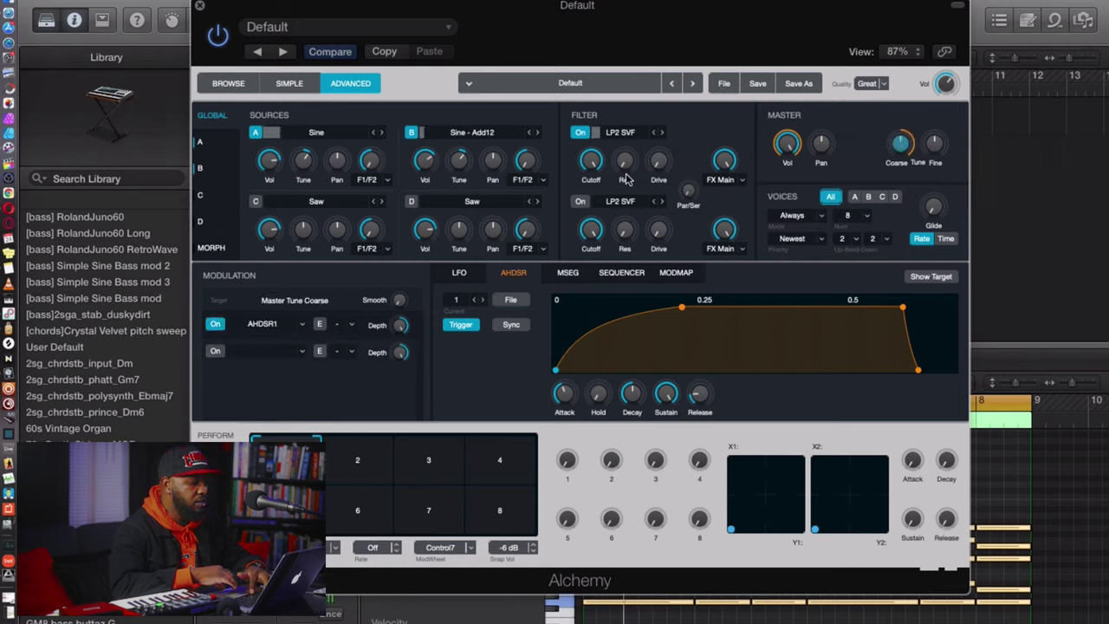
# Reset the coarse tuning of sources A and B to 0 semitones and return to the global settings.
pyautogui.click(216, 146)
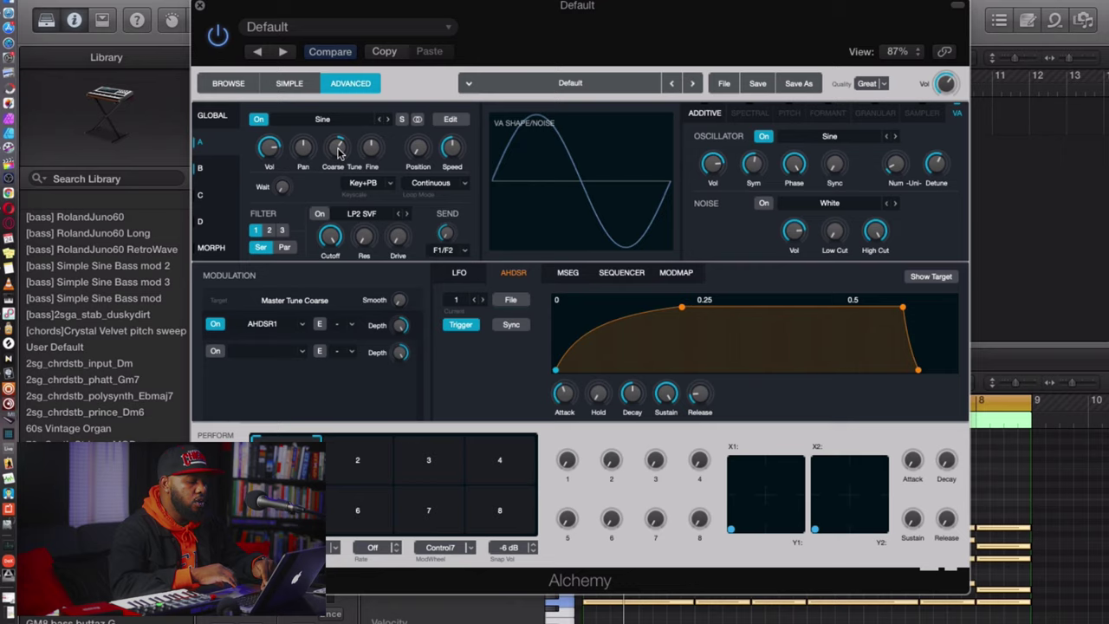
pyautogui.moveTo(338, 152)
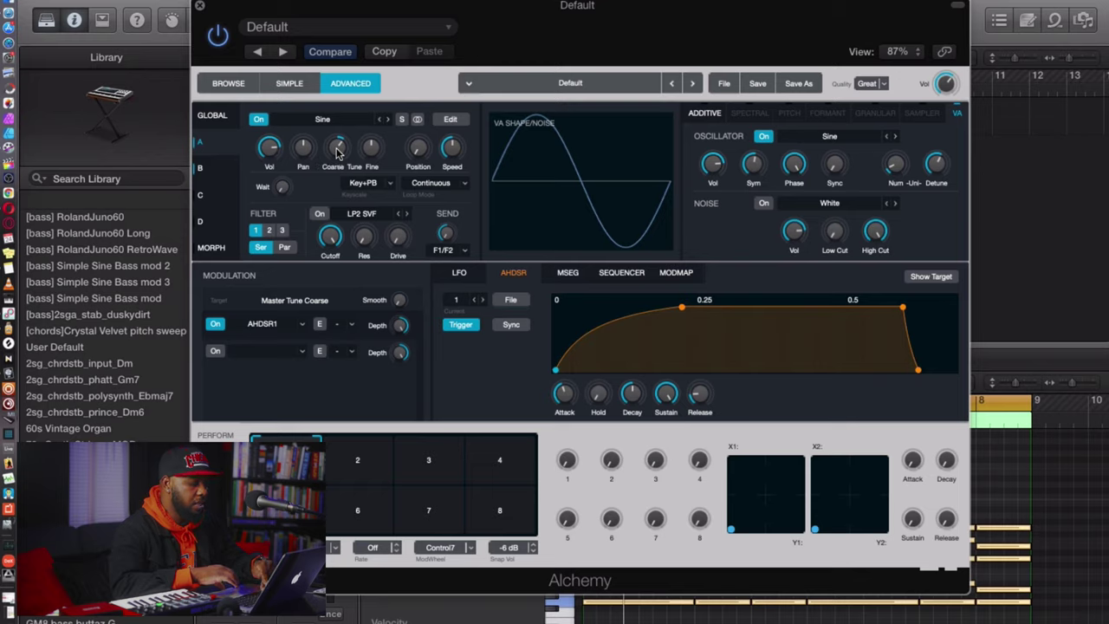
pyautogui.click(338, 152)
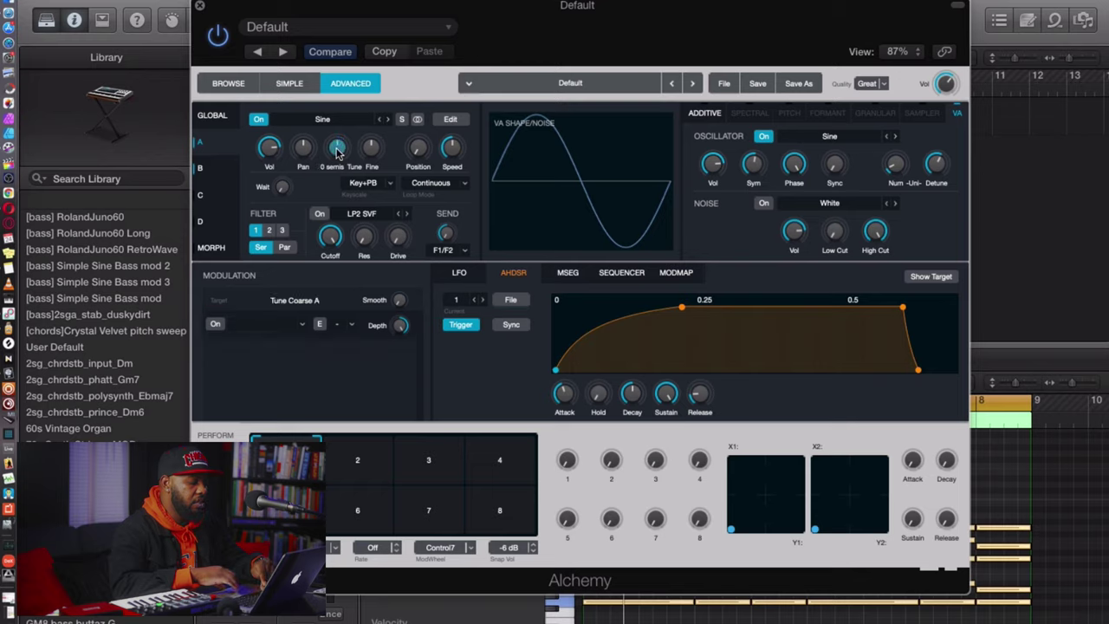
pyautogui.click(217, 170)
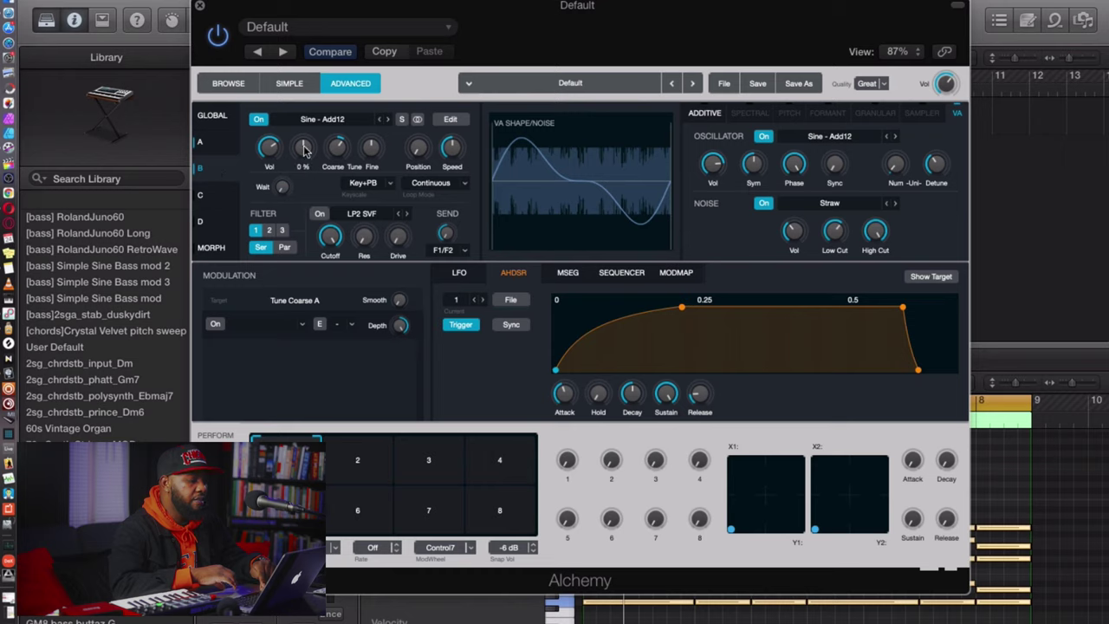
pyautogui.click(338, 153)
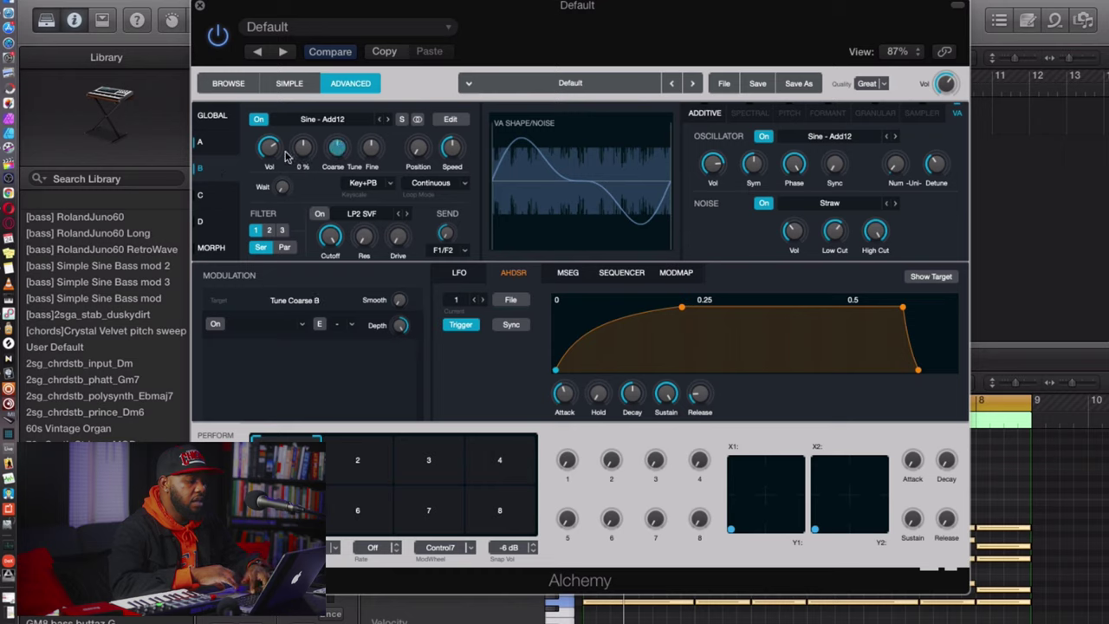
pyautogui.click(217, 117)
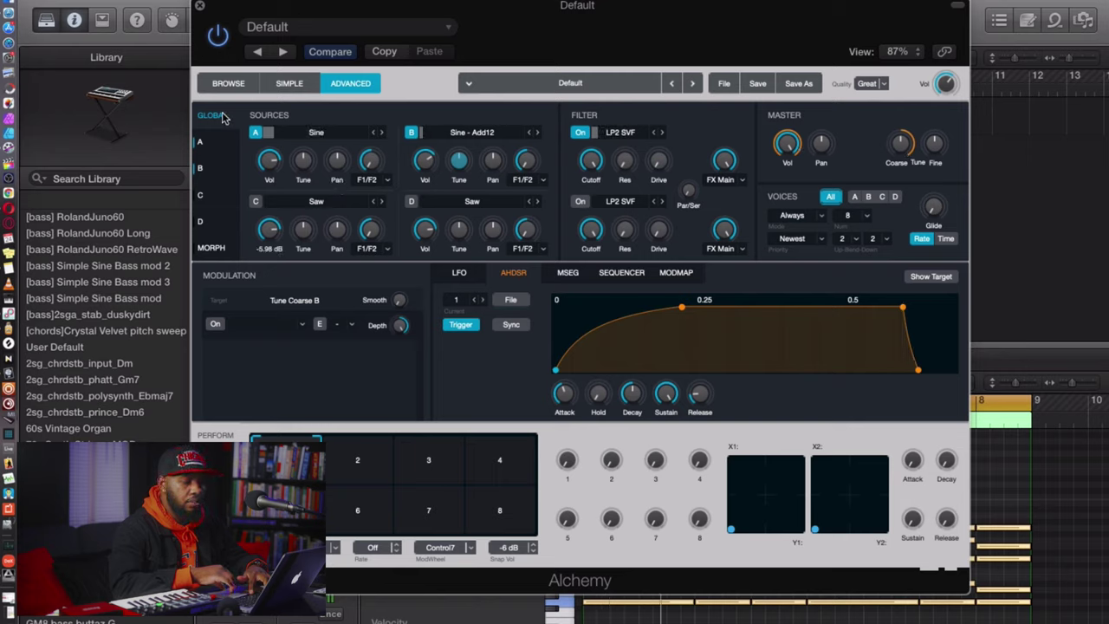
# Try a raised master coarse tune with the AHDSR1 depth reduced to 12.8 st, and reset the master coarse tune to 0 semitones.
pyautogui.click(902, 153)
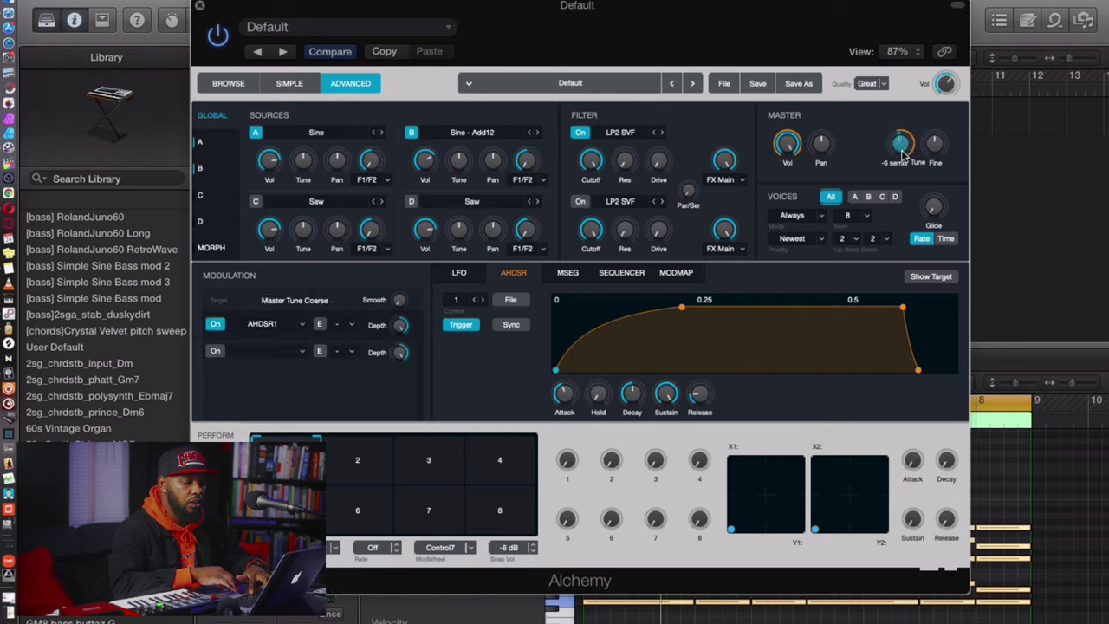
pyautogui.moveTo(903, 147); pyautogui.dragTo(904, 153)
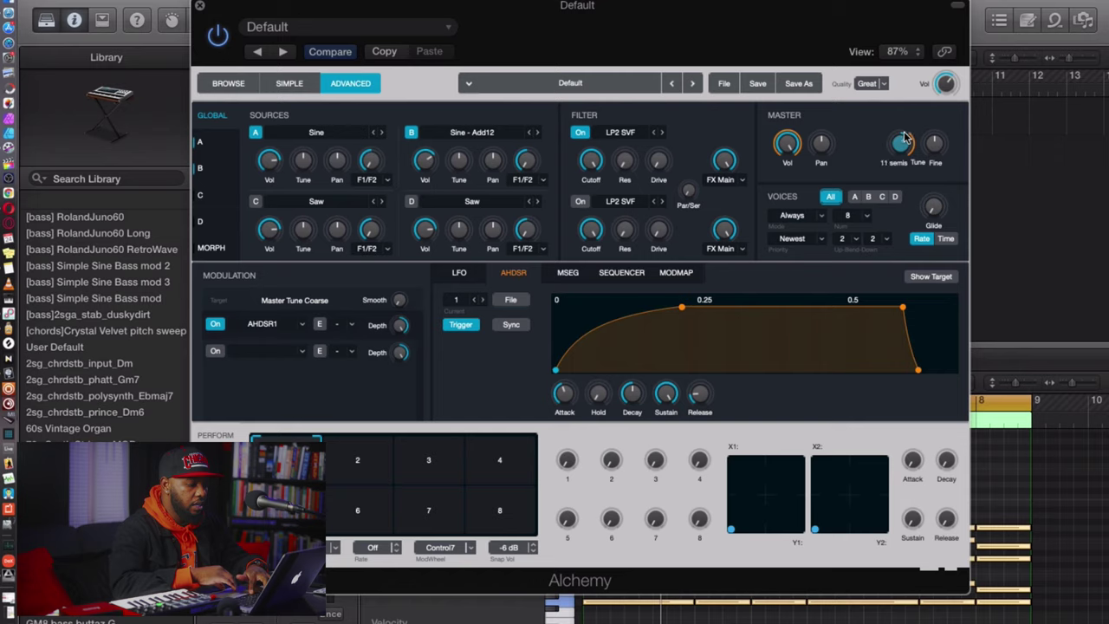
pyautogui.moveTo(404, 330)
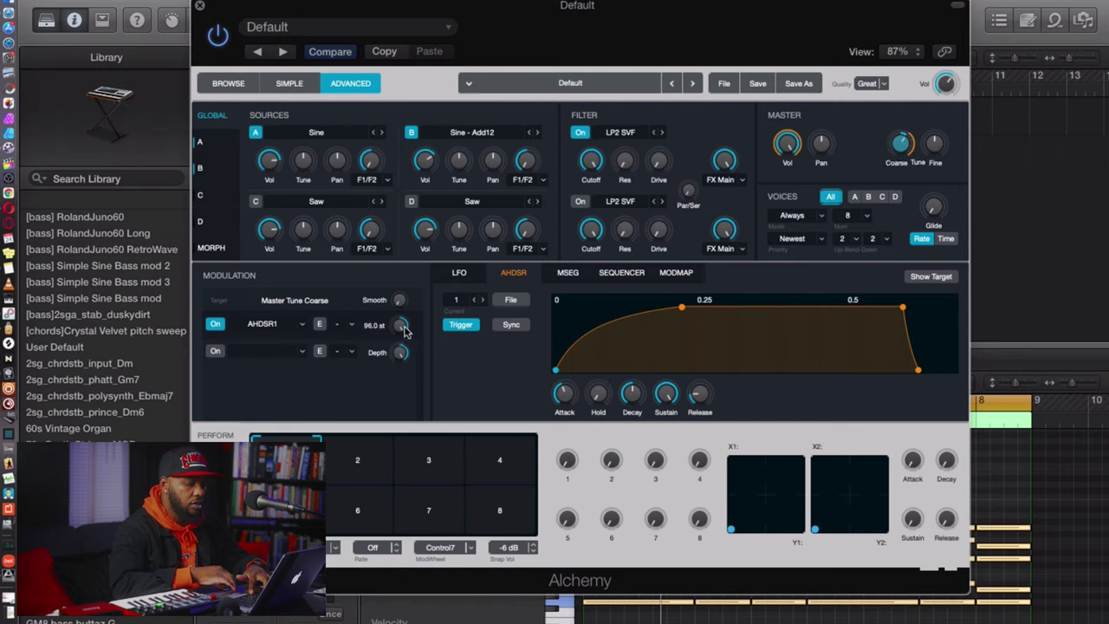
pyautogui.moveTo(401, 330); pyautogui.dragTo(414, 404)
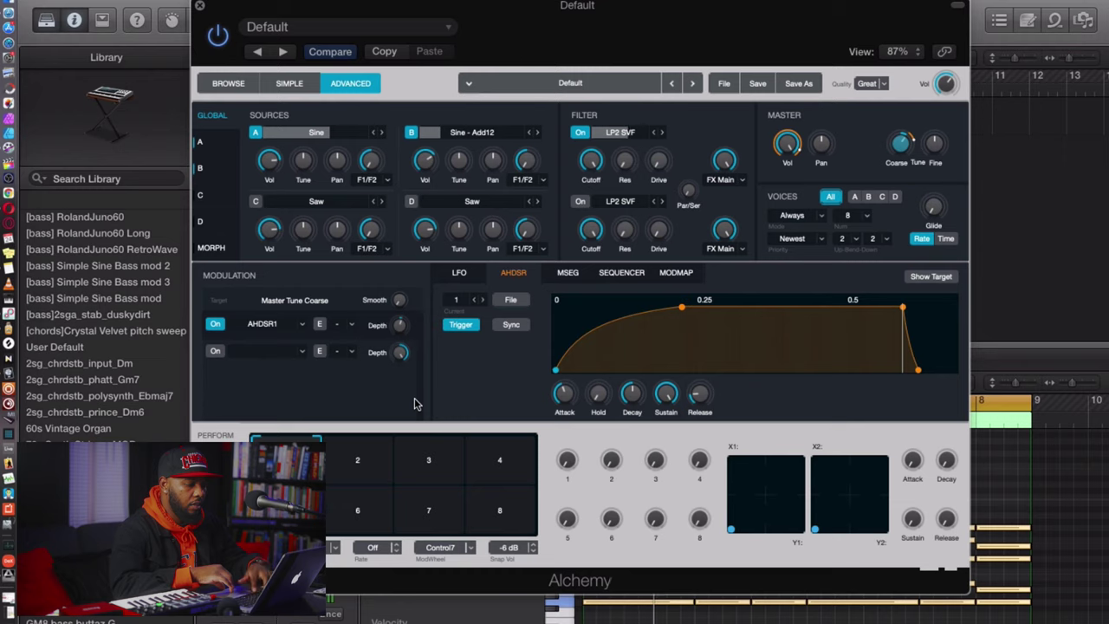
pyautogui.keyDown('alt'); pyautogui.click(901, 153); pyautogui.keyUp('alt')
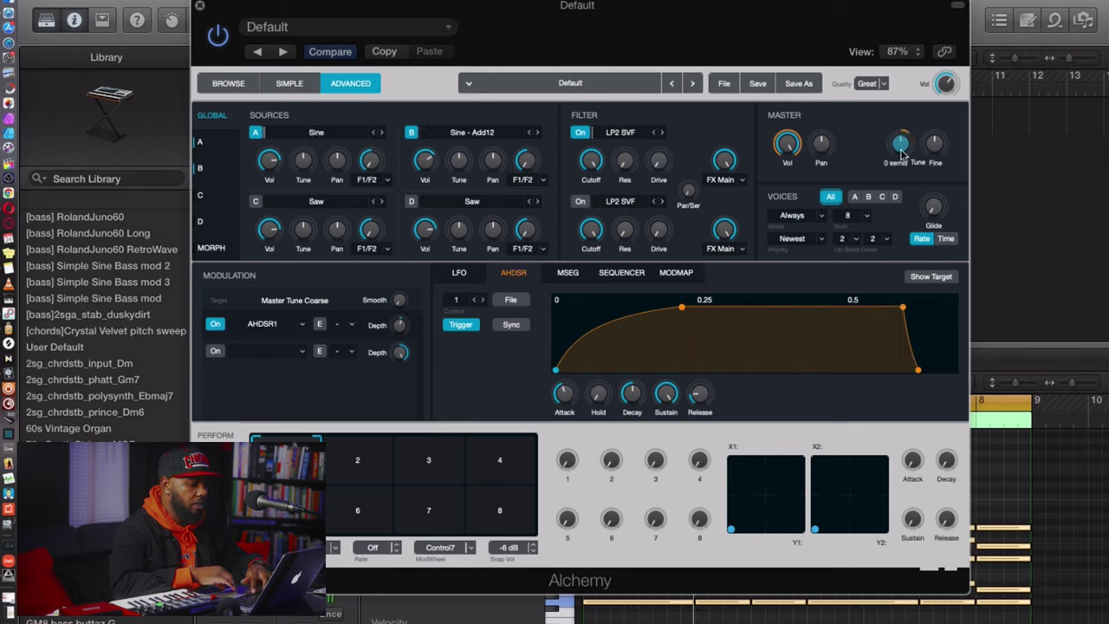
# Set the AHDSR1 modulation depth on the master coarse tune to 12.0 st.
pyautogui.moveTo(402, 330)
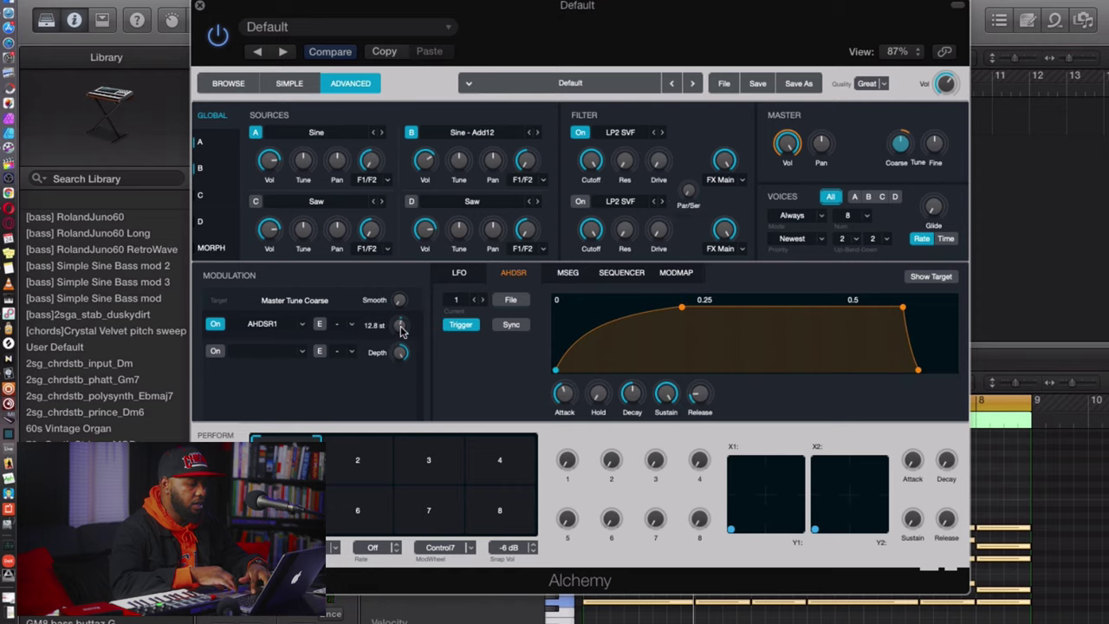
pyautogui.moveTo(401, 330); pyautogui.dragTo(443, 251)
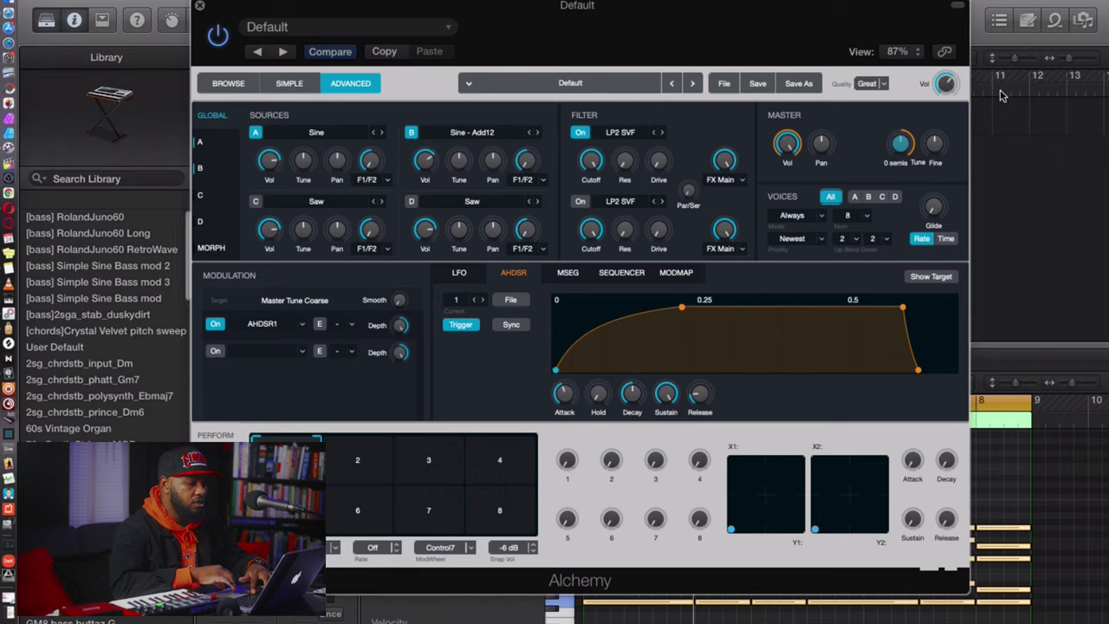
pyautogui.moveTo(403, 332)
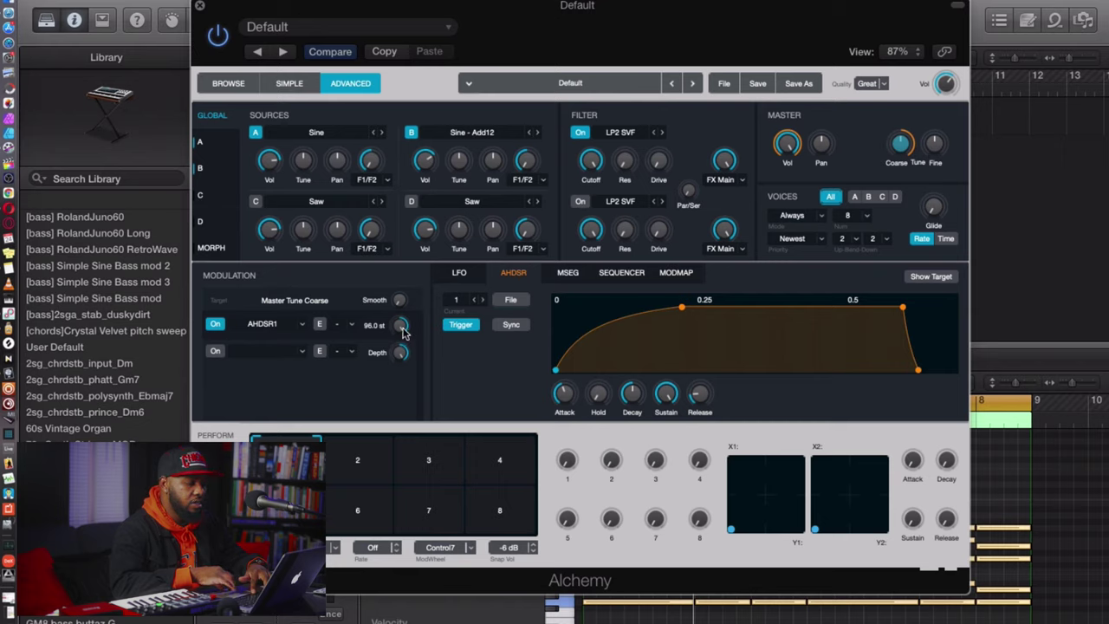
pyautogui.moveTo(402, 330); pyautogui.dragTo(390, 379)
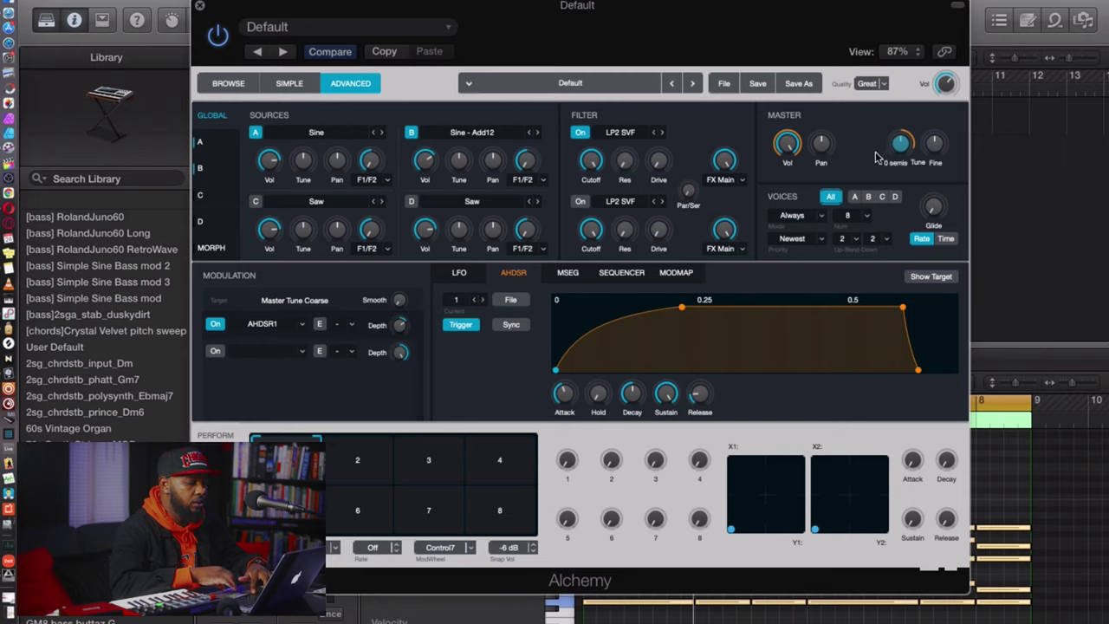
pyautogui.moveTo(413, 329)
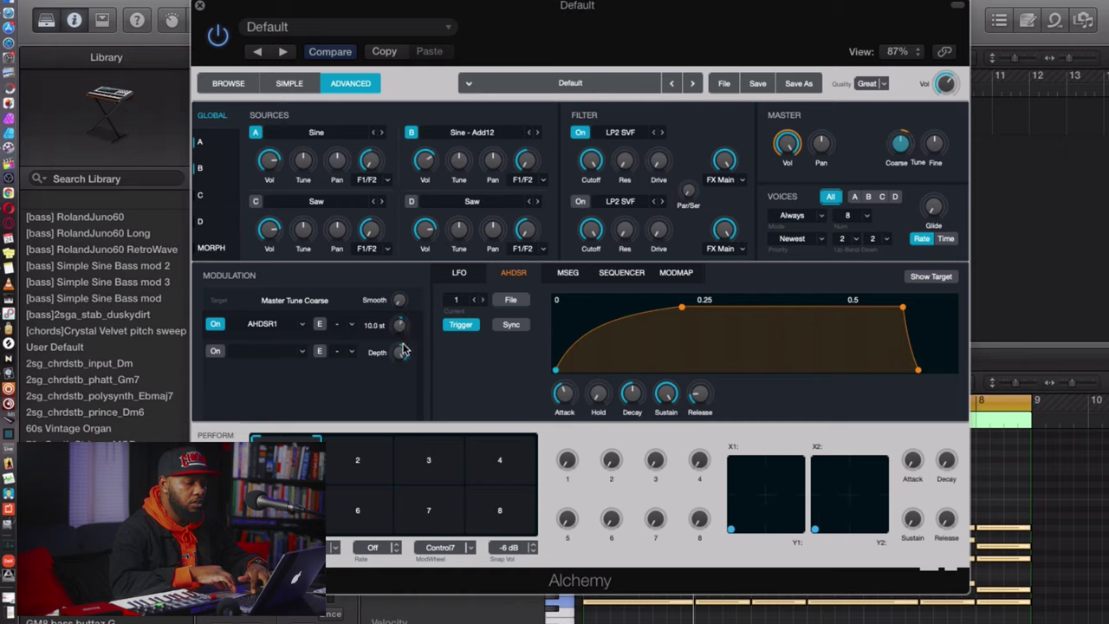
pyautogui.moveTo(402, 350)
pyautogui.mouseDown()
pyautogui.moveTo(424, 321)
pyautogui.moveTo(397, 324)
pyautogui.moveTo(402, 368)
pyautogui.mouseUp()
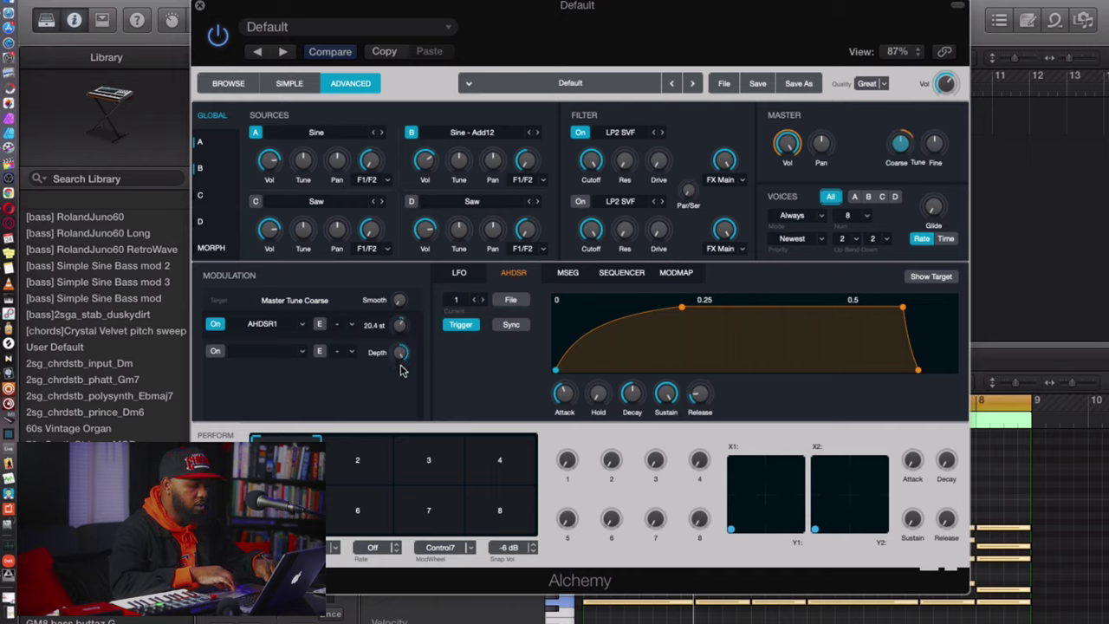
pyautogui.moveTo(393, 416); pyautogui.dragTo(391, 463)
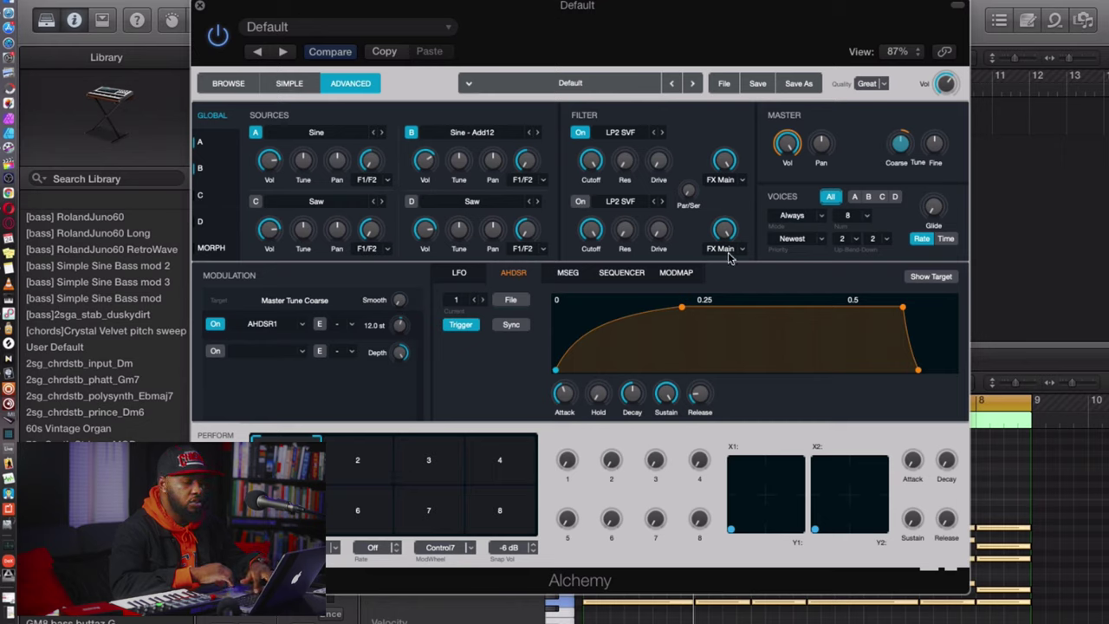
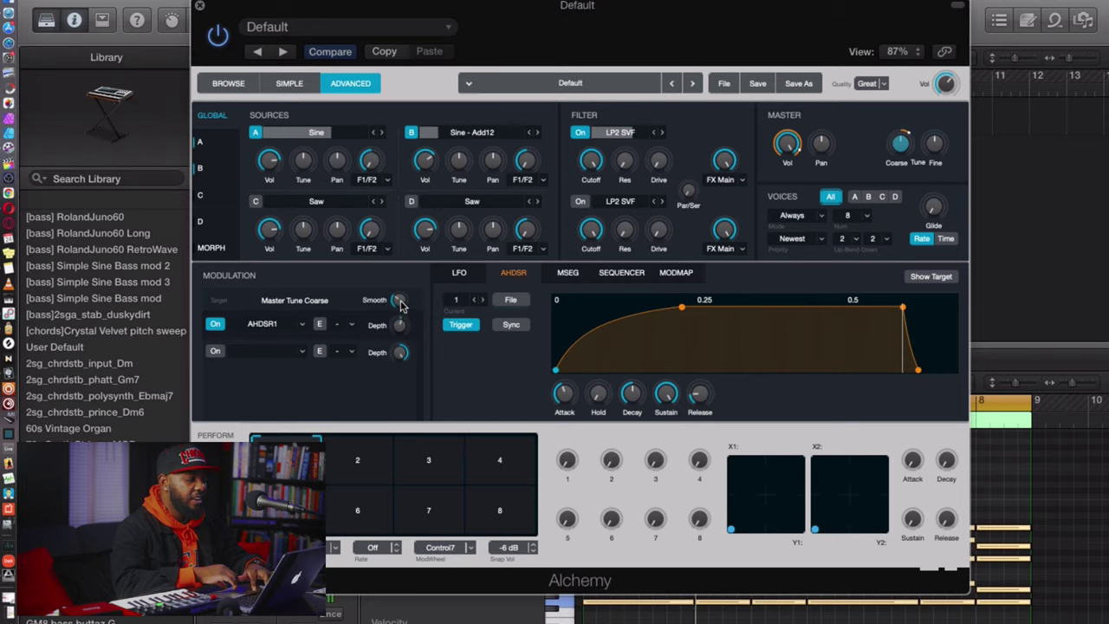
# Change the type of the first global filter to LP10 SVF.
pyautogui.click(220, 149)
pyautogui.click(213, 115)
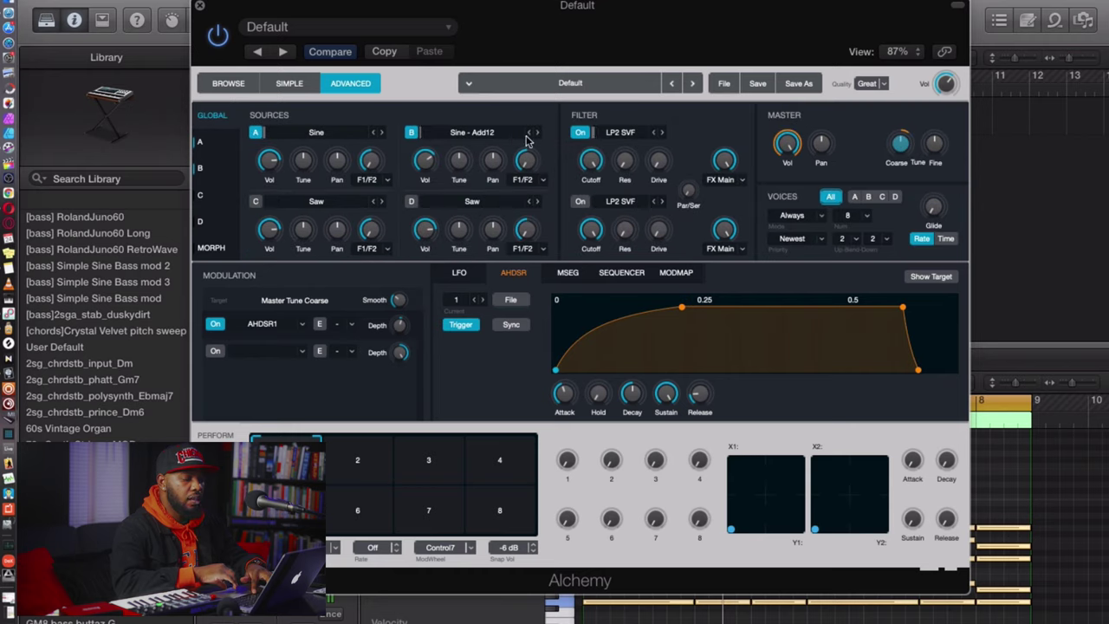
pyautogui.click(620, 139)
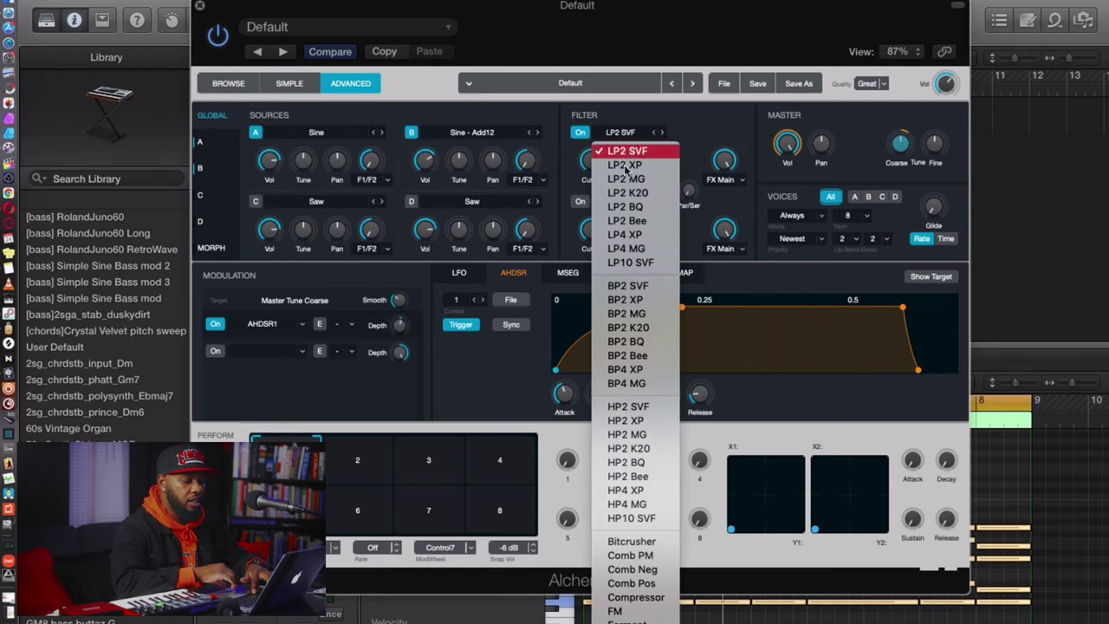
pyautogui.click(635, 266)
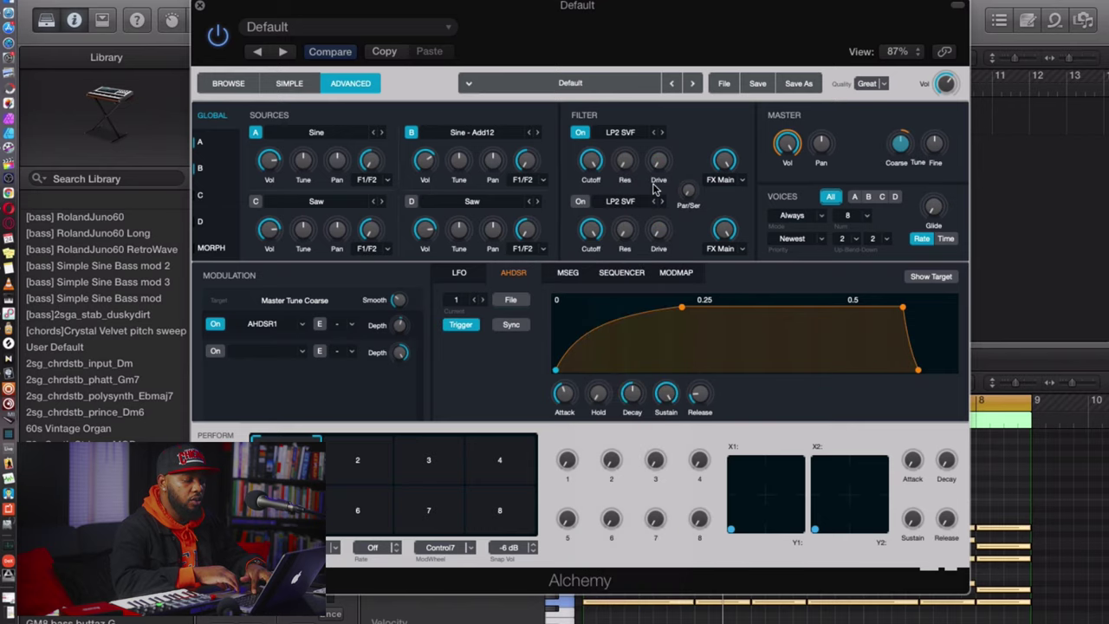
# Set the first filter's cutoff to 2303 Hz, adding a little resonance and about 5 % drive.
pyautogui.click(596, 168)
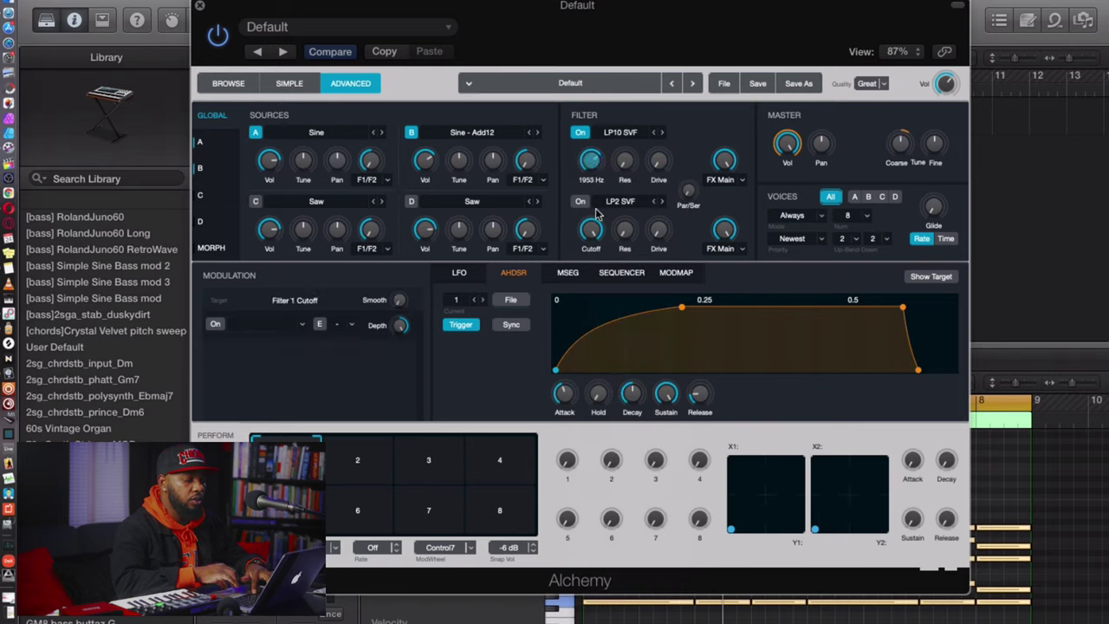
pyautogui.moveTo(621, 170); pyautogui.dragTo(659, 154)
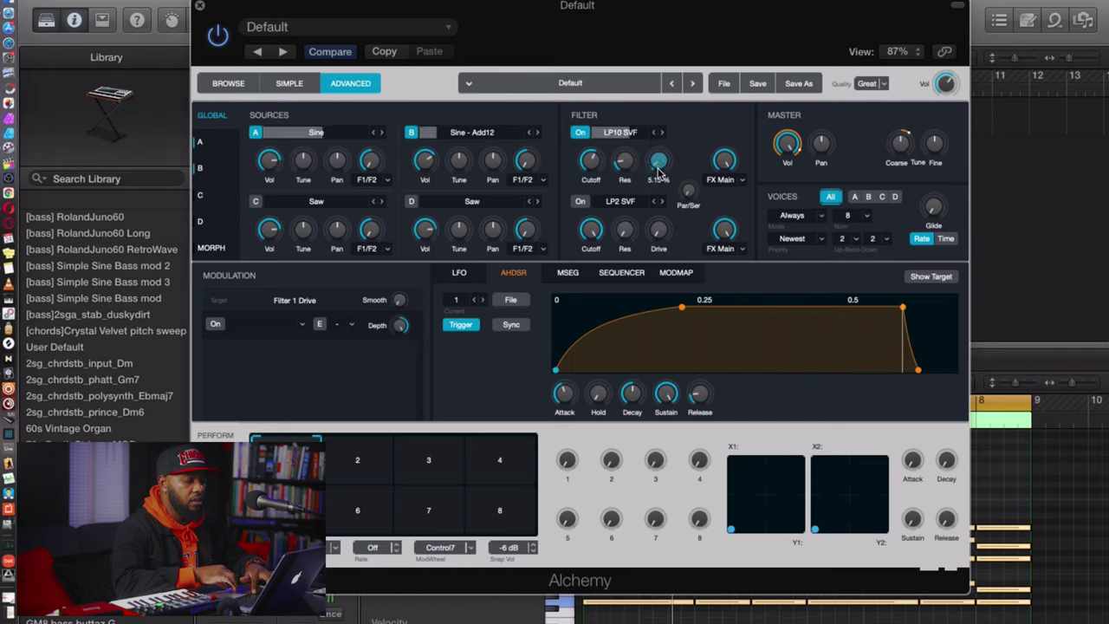
pyautogui.moveTo(591, 165); pyautogui.dragTo(587, 141)
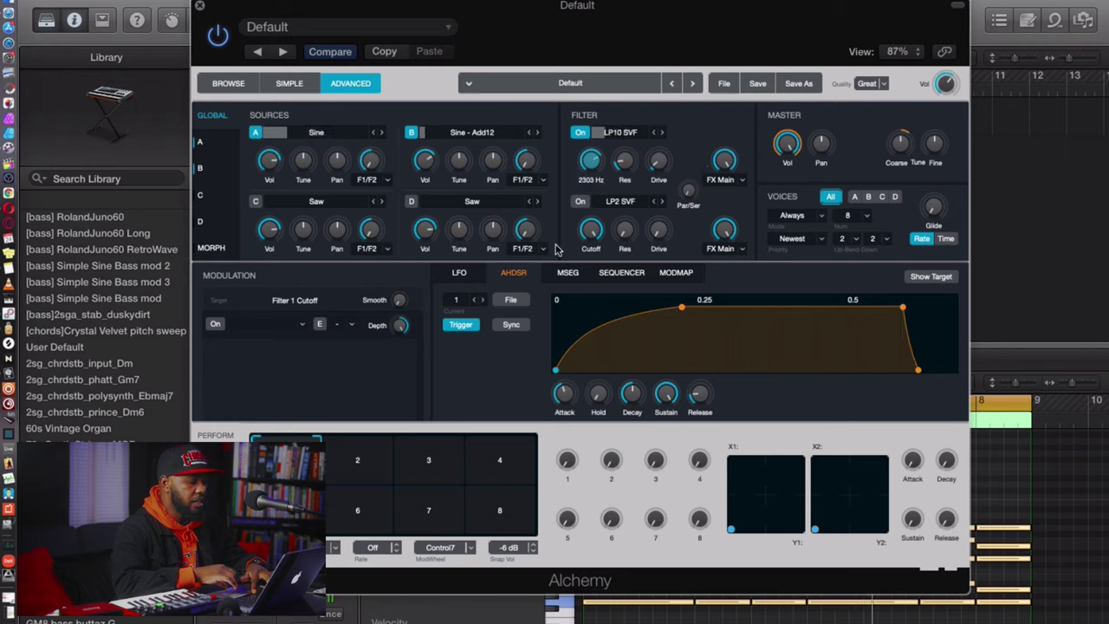
pyautogui.rightClick(595, 165)
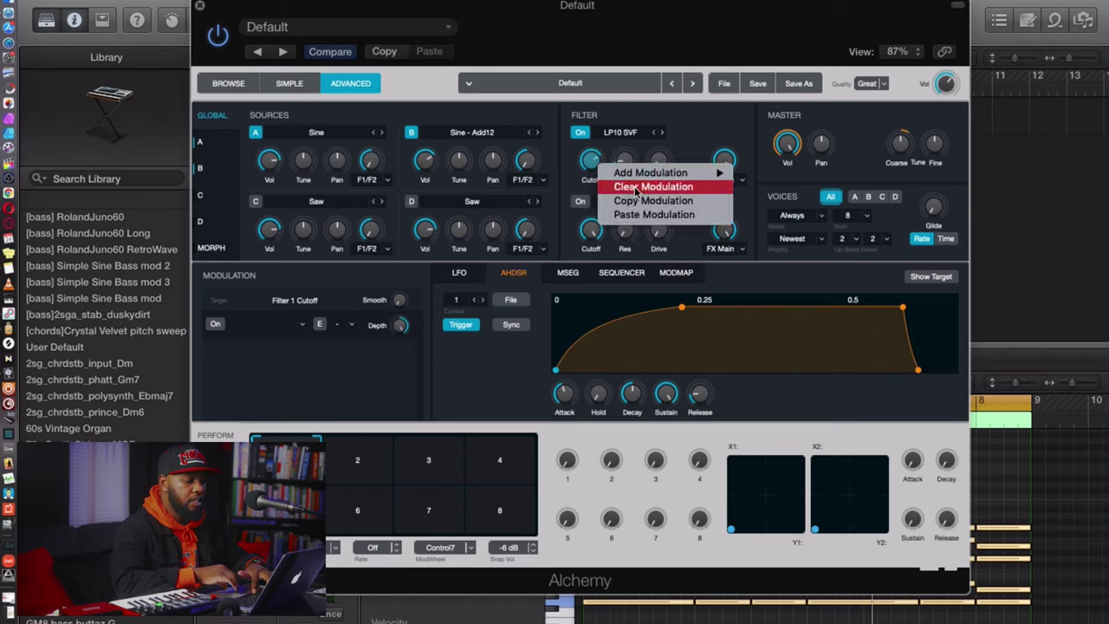
pyautogui.click(594, 165)
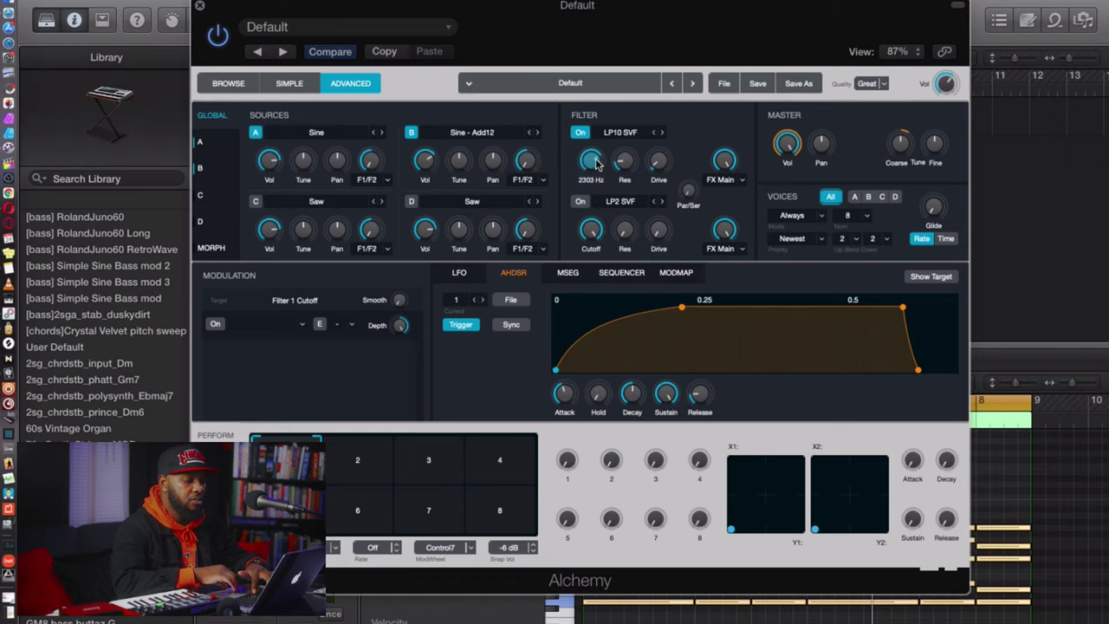
pyautogui.rightClick(595, 164)
pyautogui.moveTo(651, 172)
pyautogui.moveTo(785, 189)
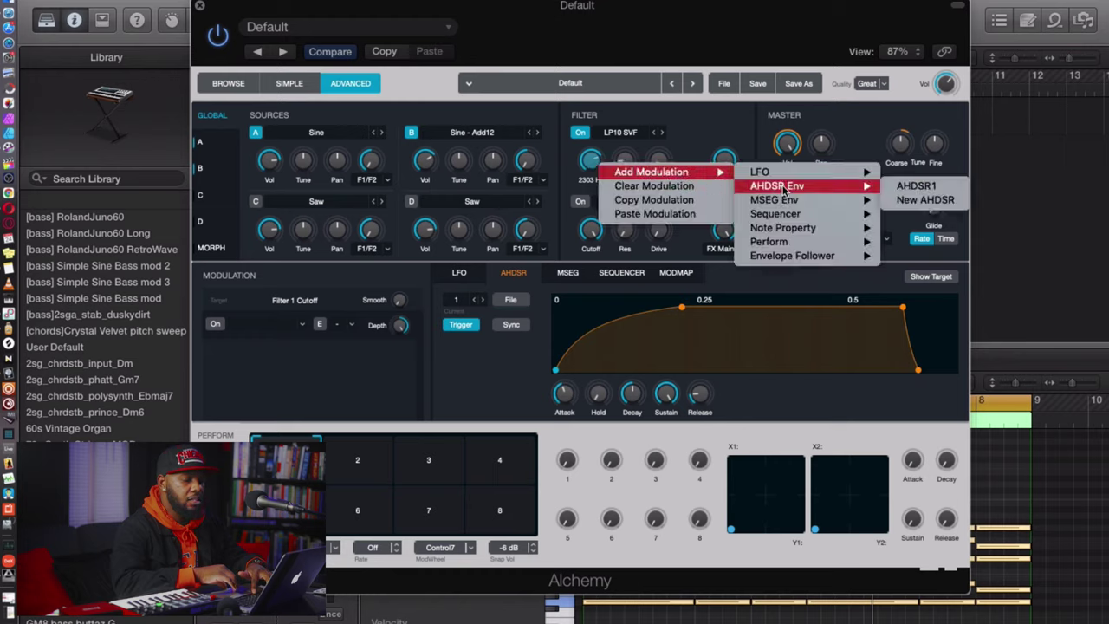
pyautogui.click(680, 40)
# Assign a new AHDSR envelope as a modulation source for the first filter's cutoff.
pyautogui.moveTo(592, 165)
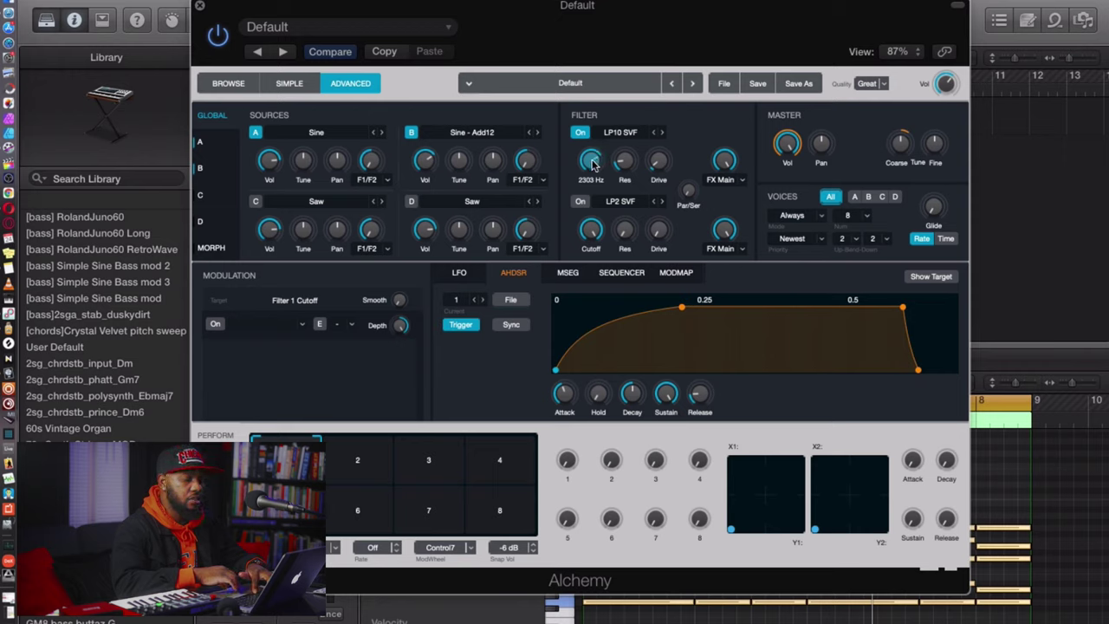
pyautogui.rightClick(592, 165)
pyautogui.moveTo(607, 174)
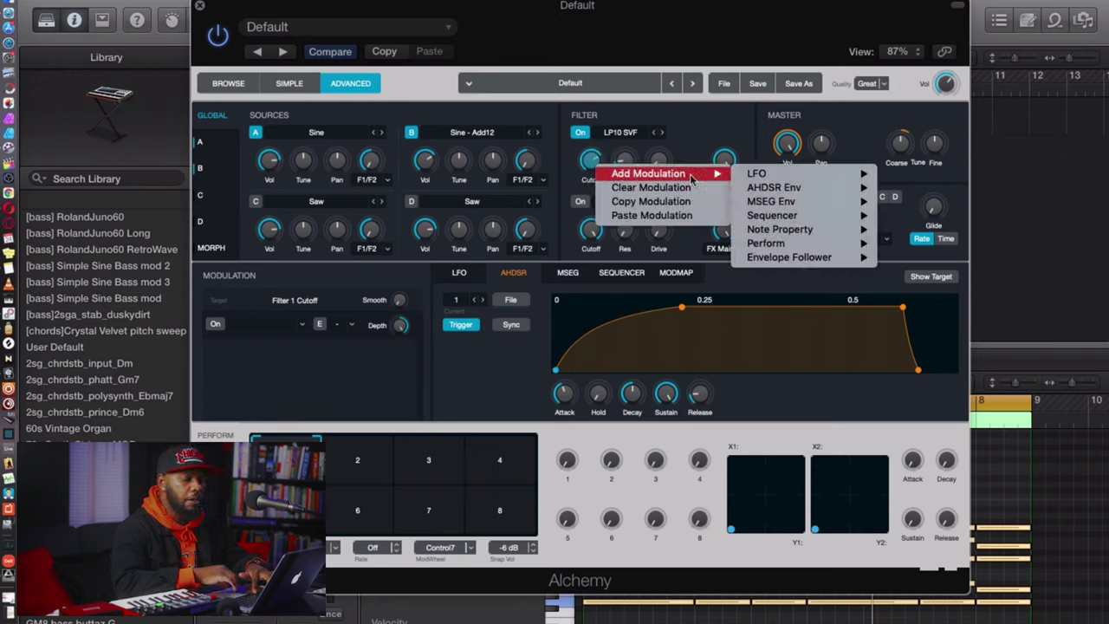
pyautogui.moveTo(778, 190)
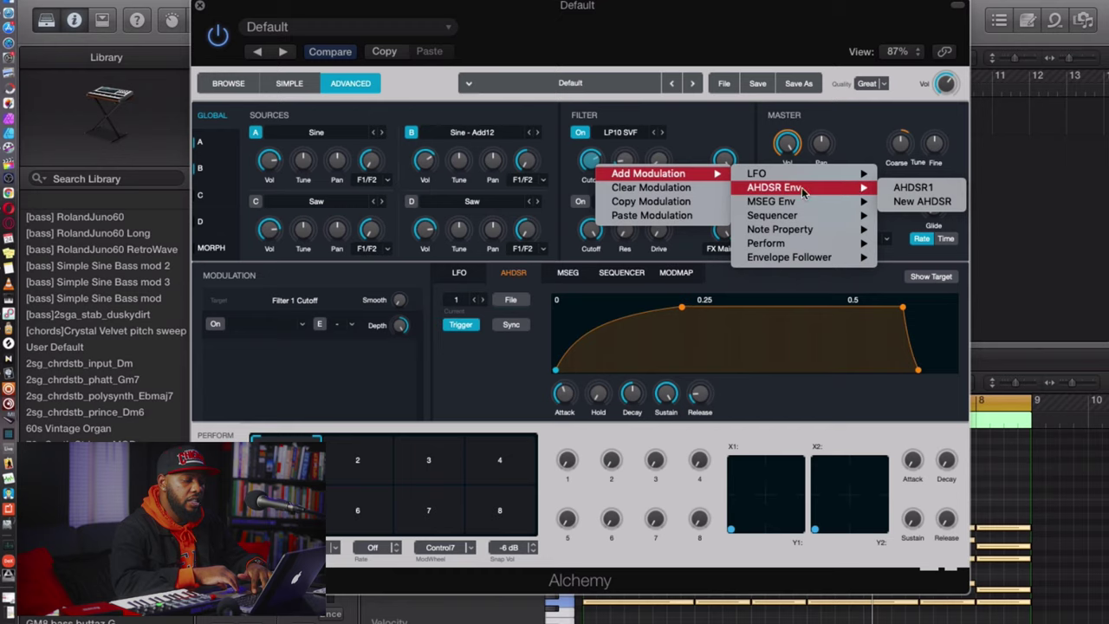
pyautogui.click(899, 201)
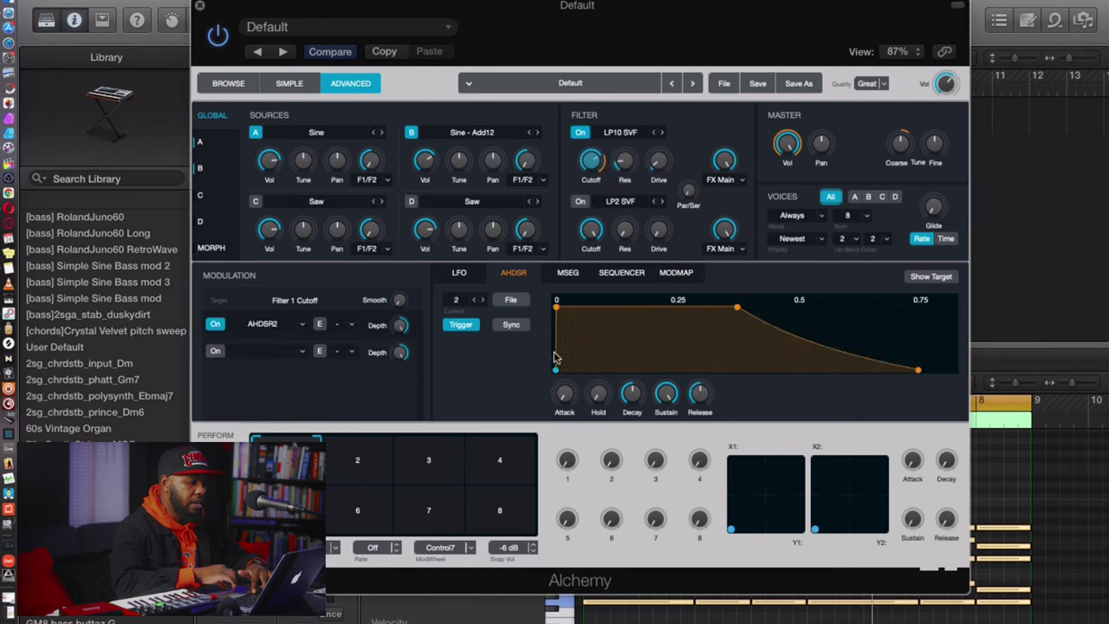
# Lengthen the attack of the filter cutoff's AHDSR2 envelope to about 0.25 s and shorten its release.
pyautogui.moveTo(567, 397); pyautogui.dragTo(574, 337)
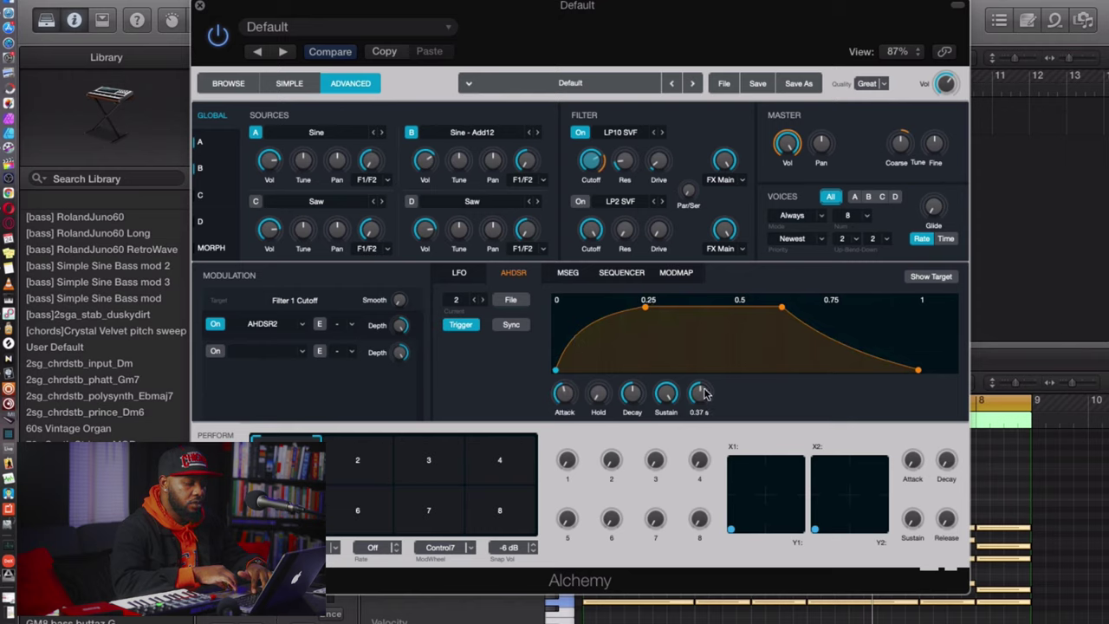
pyautogui.moveTo(704, 394); pyautogui.dragTo(703, 439)
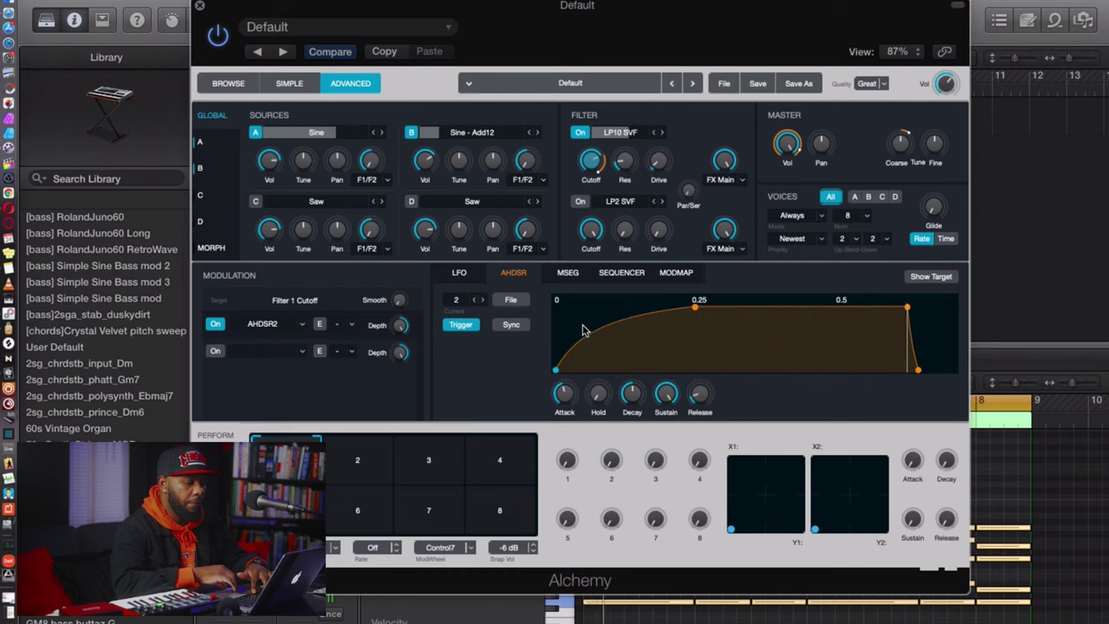
pyautogui.moveTo(401, 326)
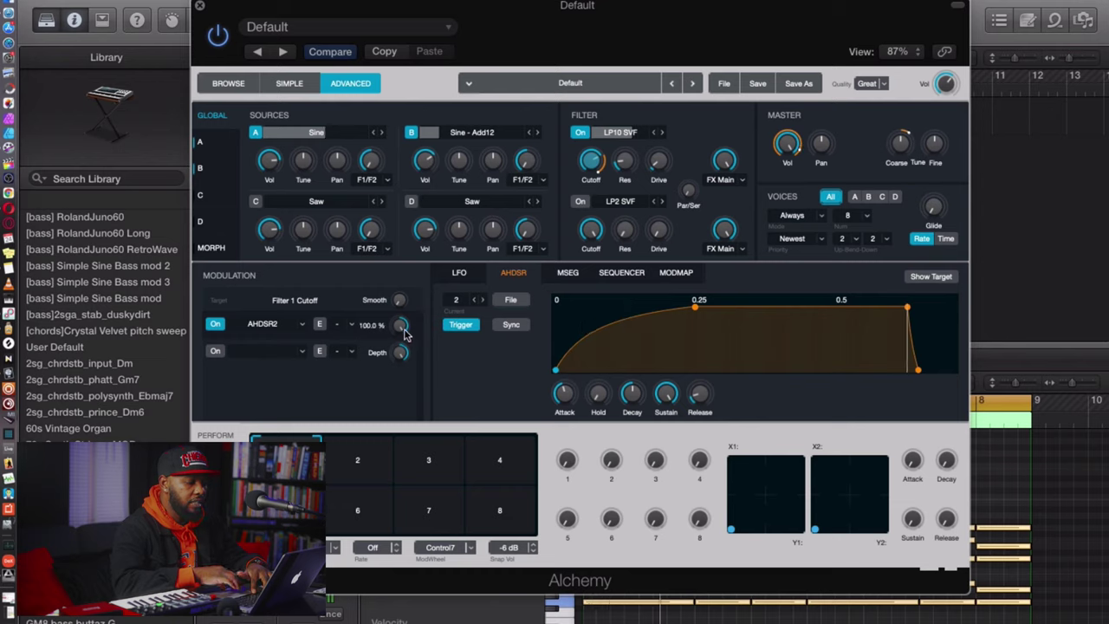
# Lower the first filter's cutoff to 127 Hz and reduce the depth of its AHDSR2 modulation.
pyautogui.moveTo(401, 327); pyautogui.dragTo(412, 393)
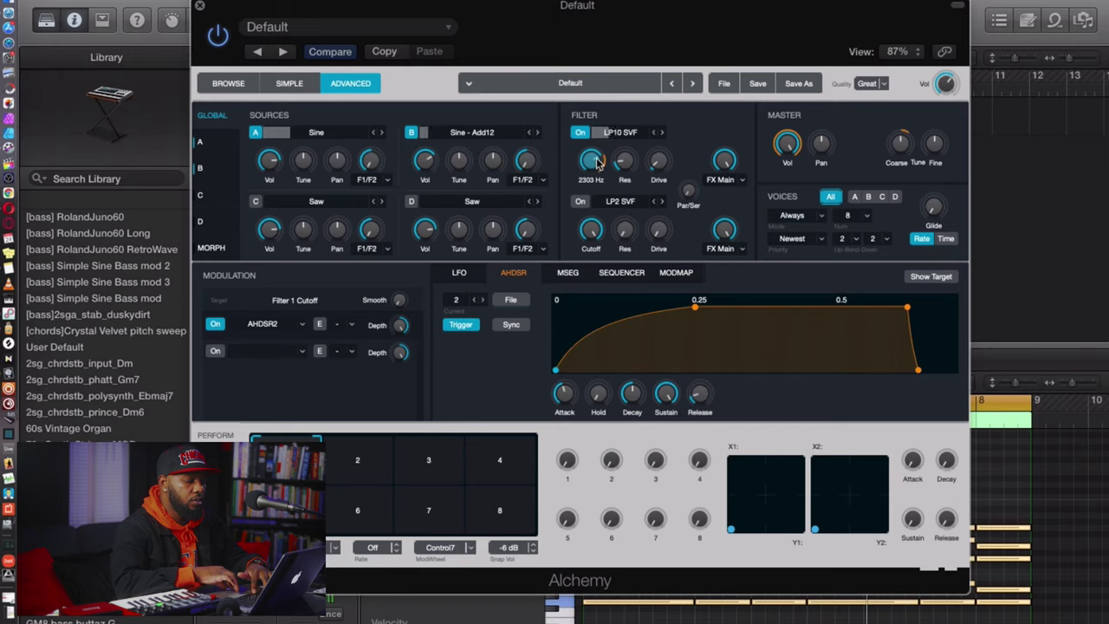
pyautogui.moveTo(596, 165); pyautogui.dragTo(596, 217)
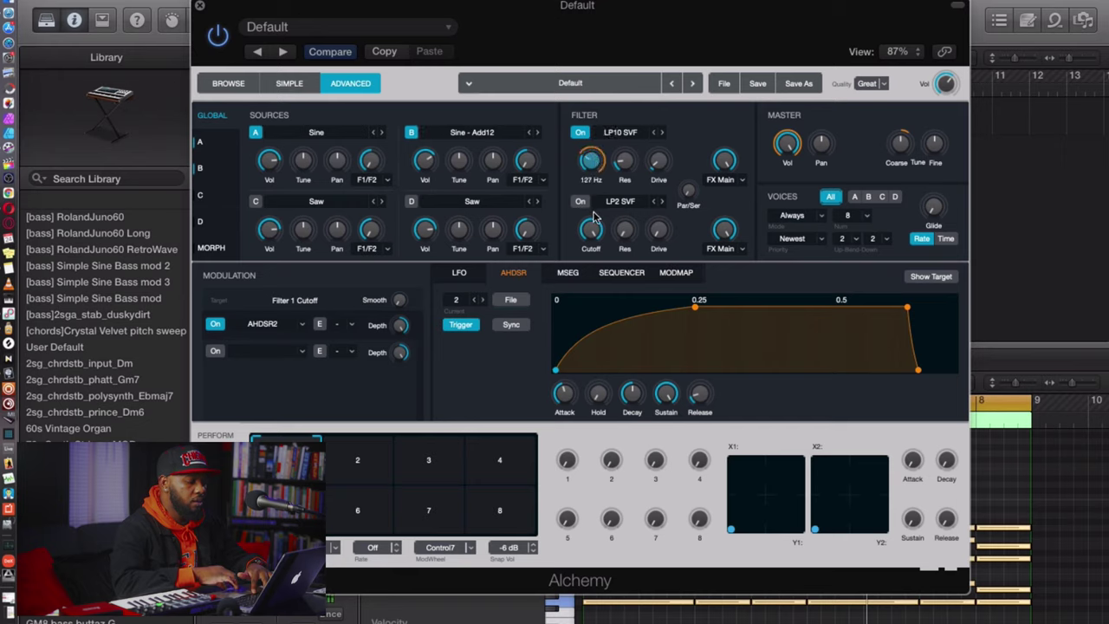
pyautogui.moveTo(399, 329)
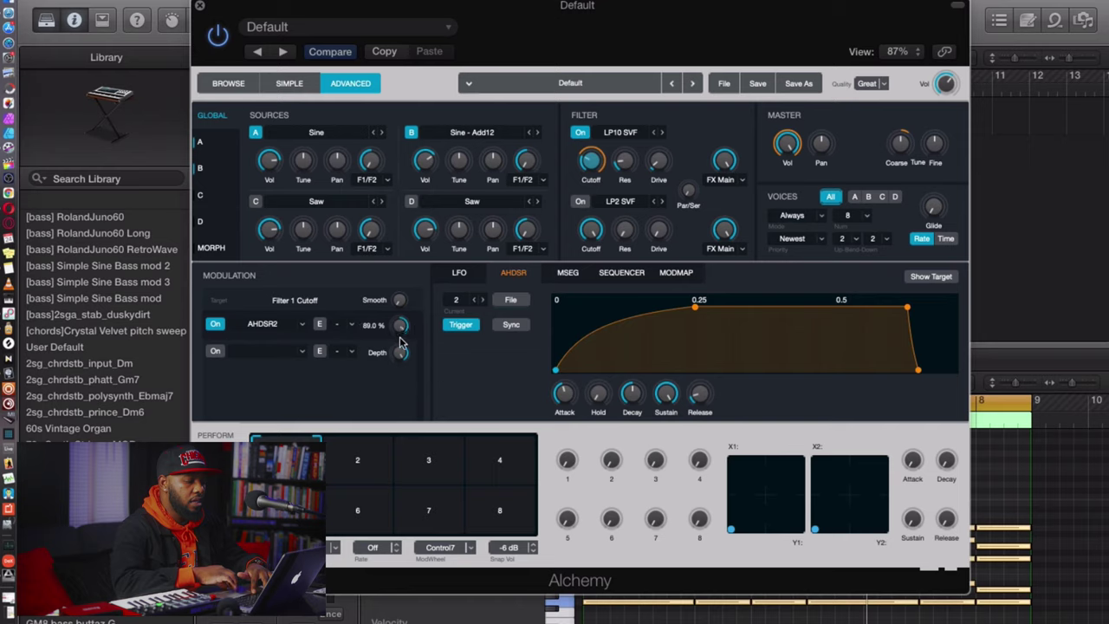
pyautogui.moveTo(414, 394); pyautogui.dragTo(414, 392)
pyautogui.moveTo(584, 162)
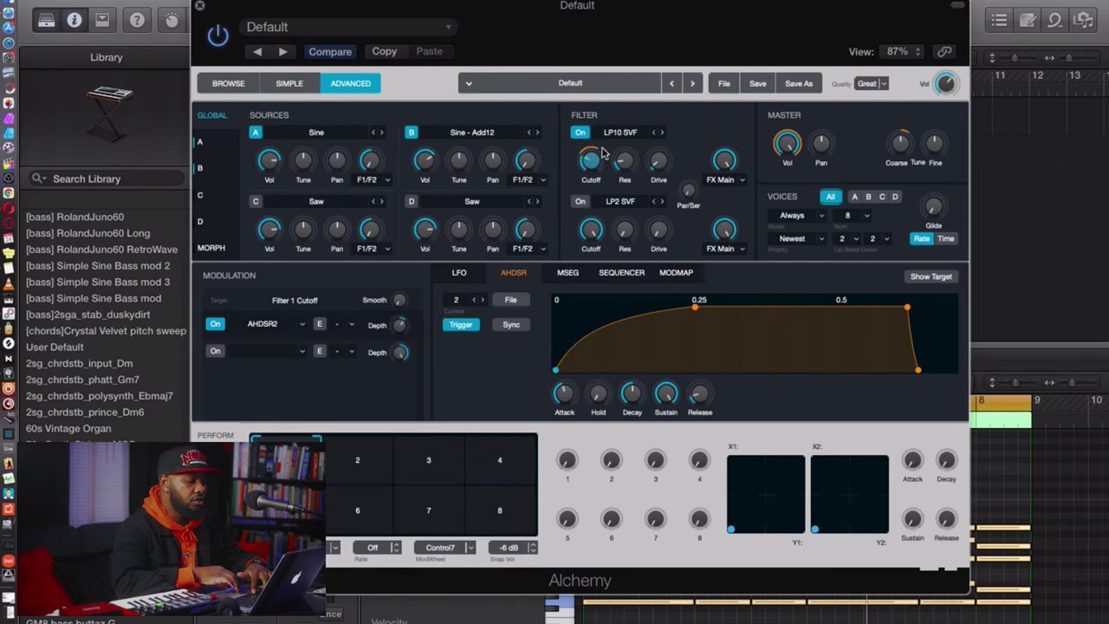
pyautogui.moveTo(390, 330)
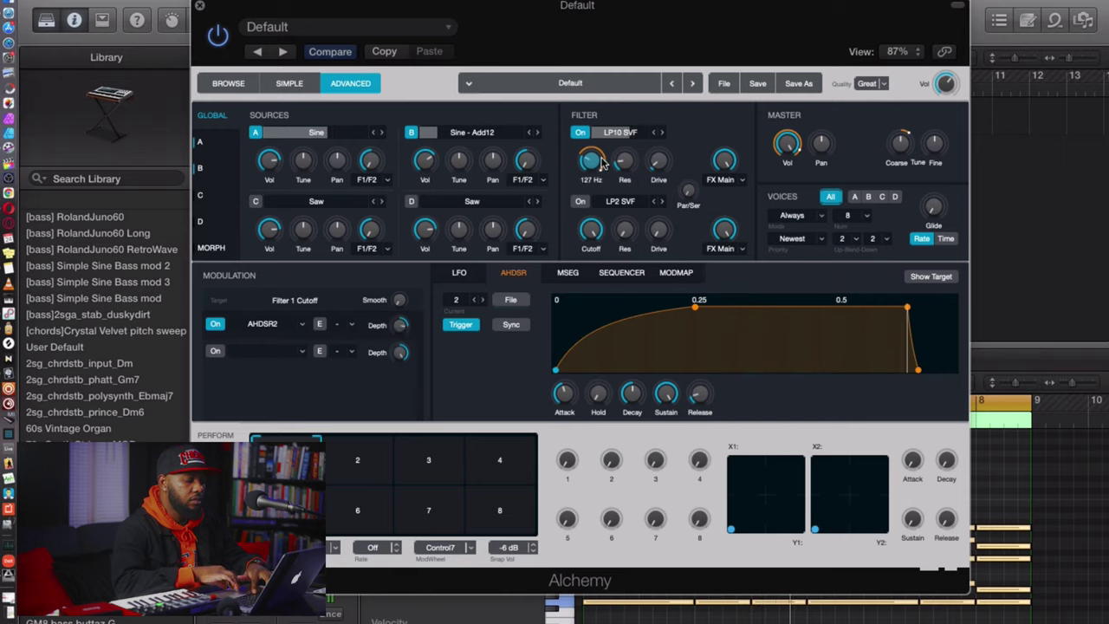
# Raise the first filter's cutoff to 151 Hz and set its modulation smoothing to about 9.35 %.
pyautogui.moveTo(595, 164); pyautogui.dragTo(596, 169)
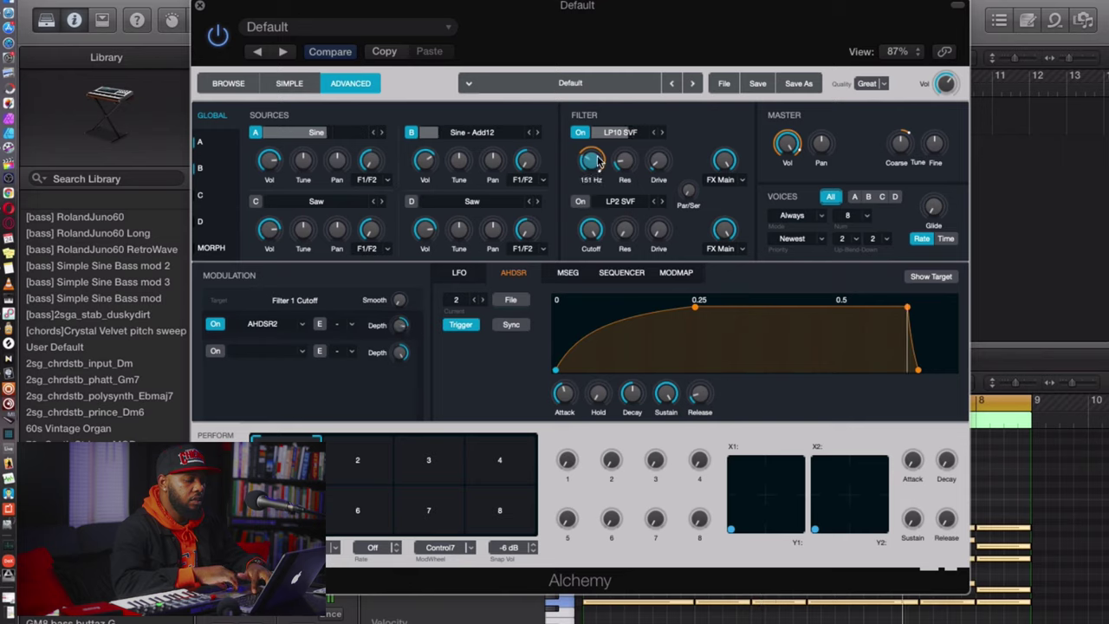
pyautogui.moveTo(400, 302)
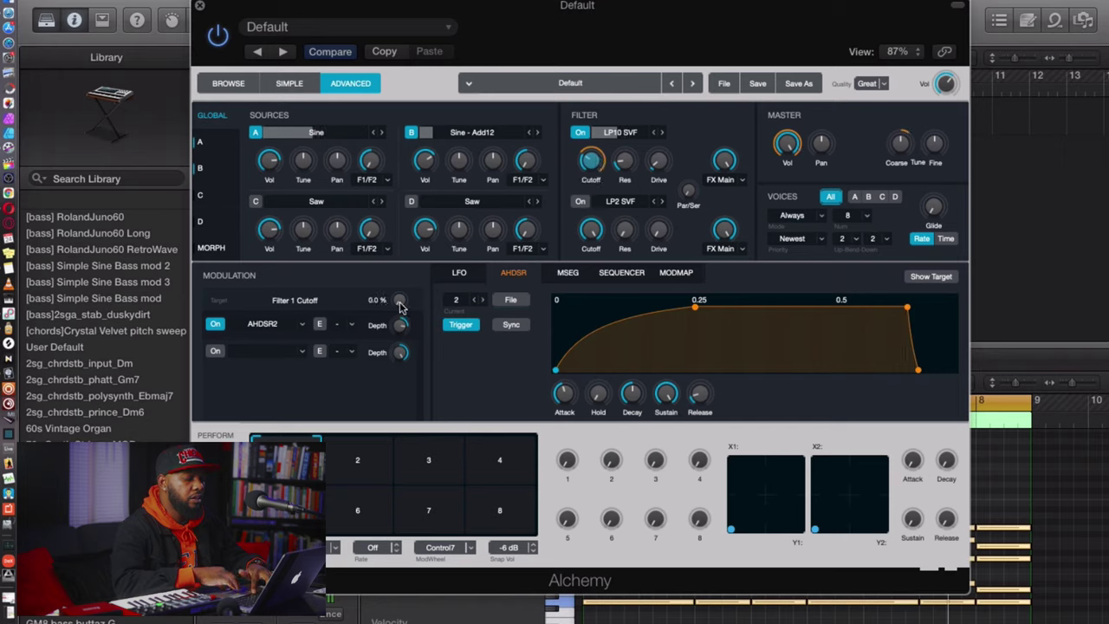
pyautogui.moveTo(400, 303); pyautogui.dragTo(392, 282)
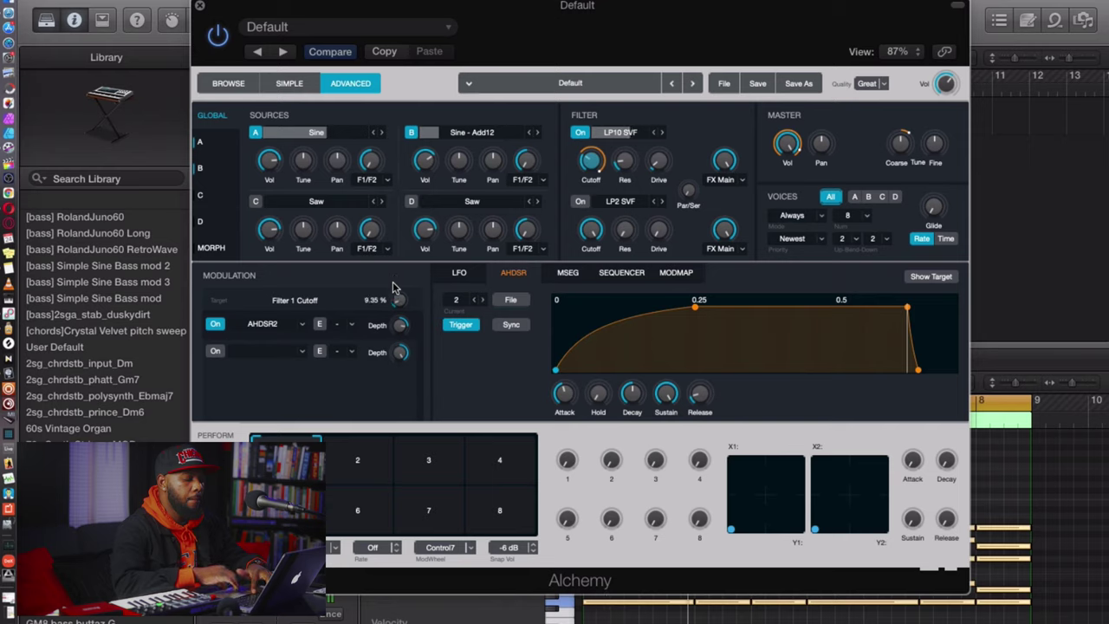
# Switch to the Serum future R&B chords tutorial on YouTube and play it briefly to hear the reference sound.
pyautogui.moveTo(586, 475)
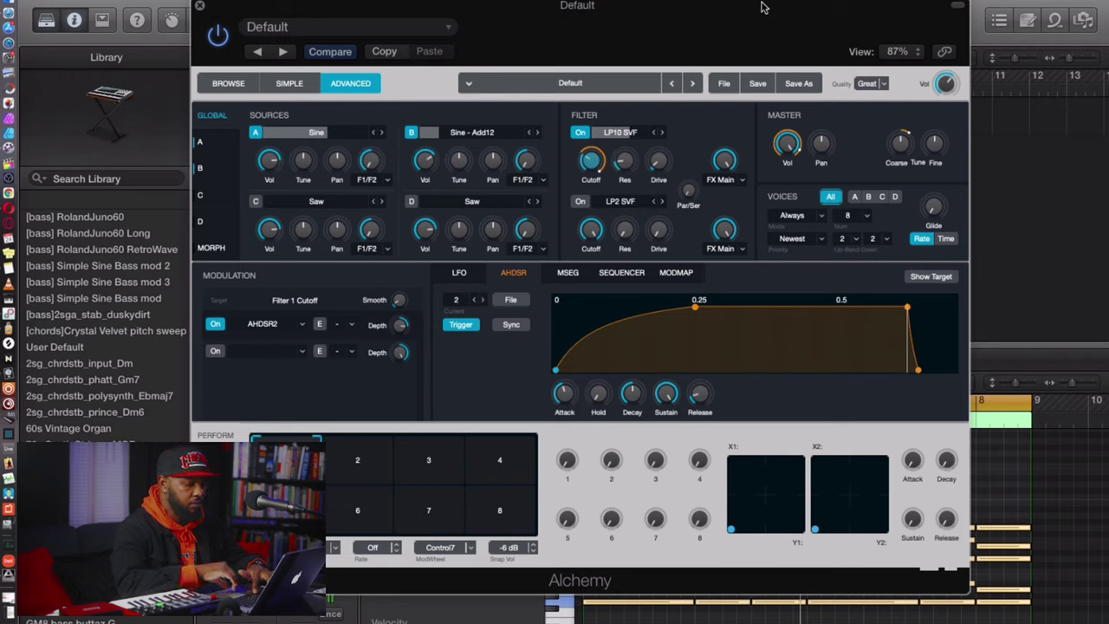
pyautogui.moveTo(813, 177)
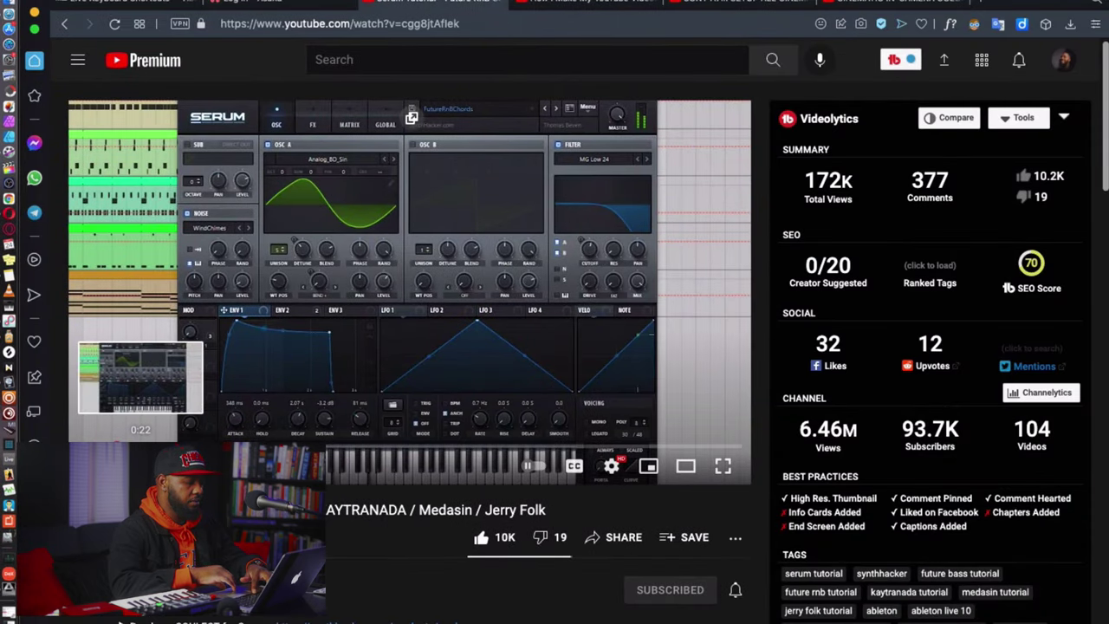
pyautogui.press('space')
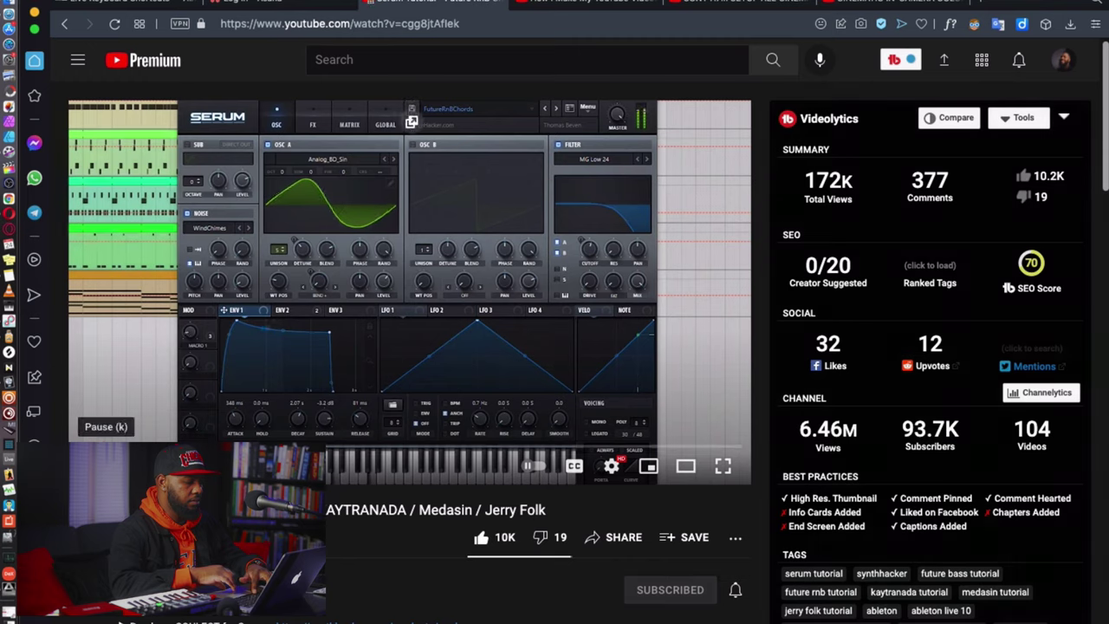
pyautogui.press('space')
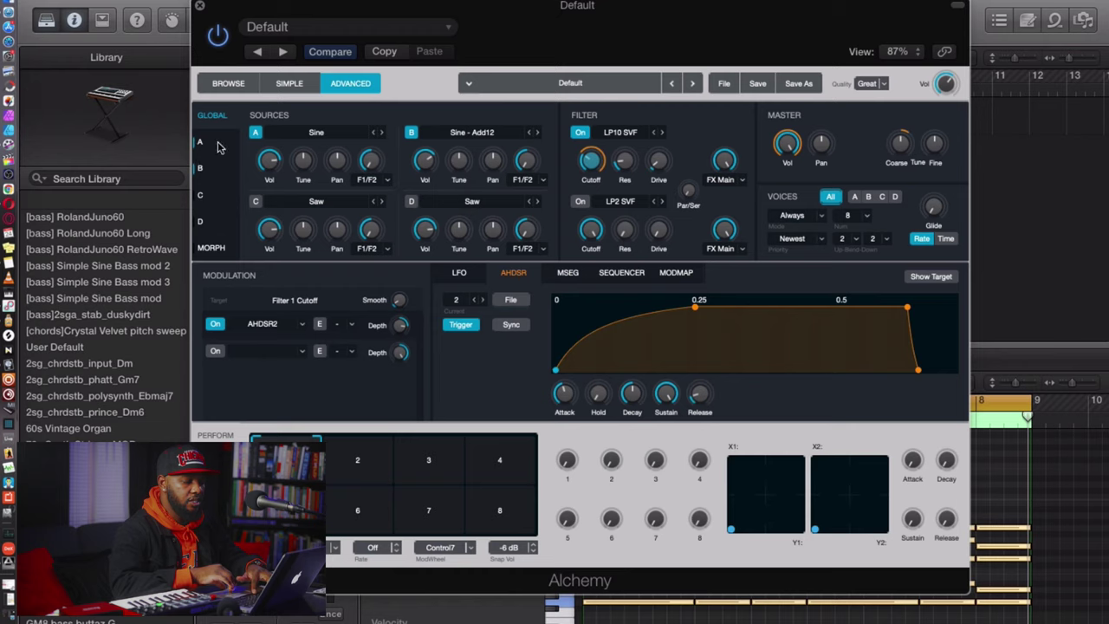
# Set the oscillator symmetry of source B to about 24.5 % and raise source A's symmetry as well.
pyautogui.click(218, 146)
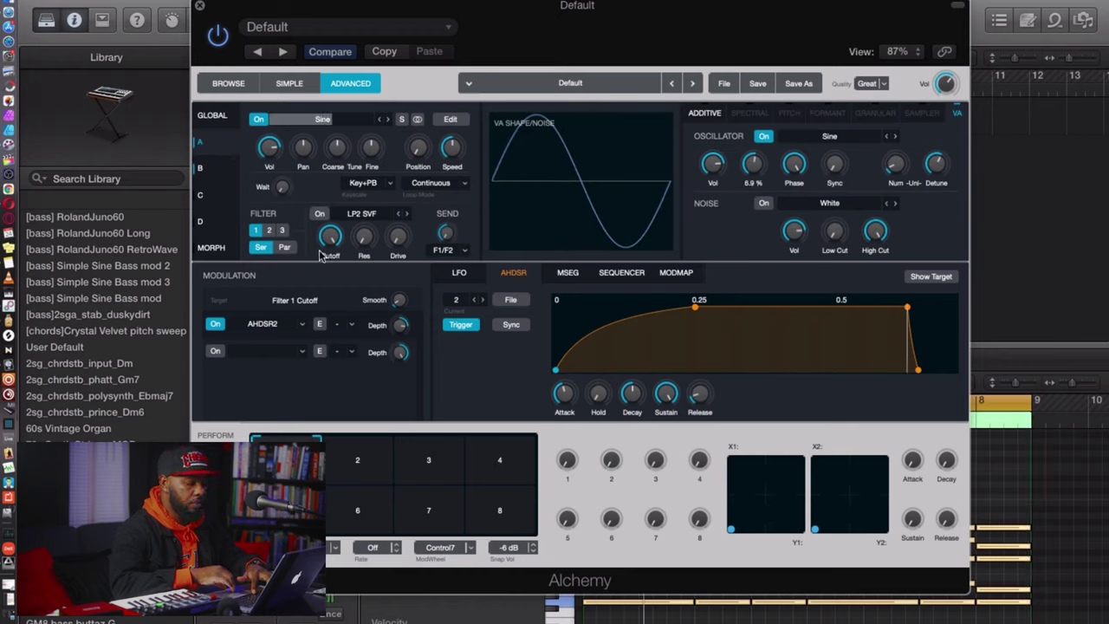
pyautogui.moveTo(403, 305)
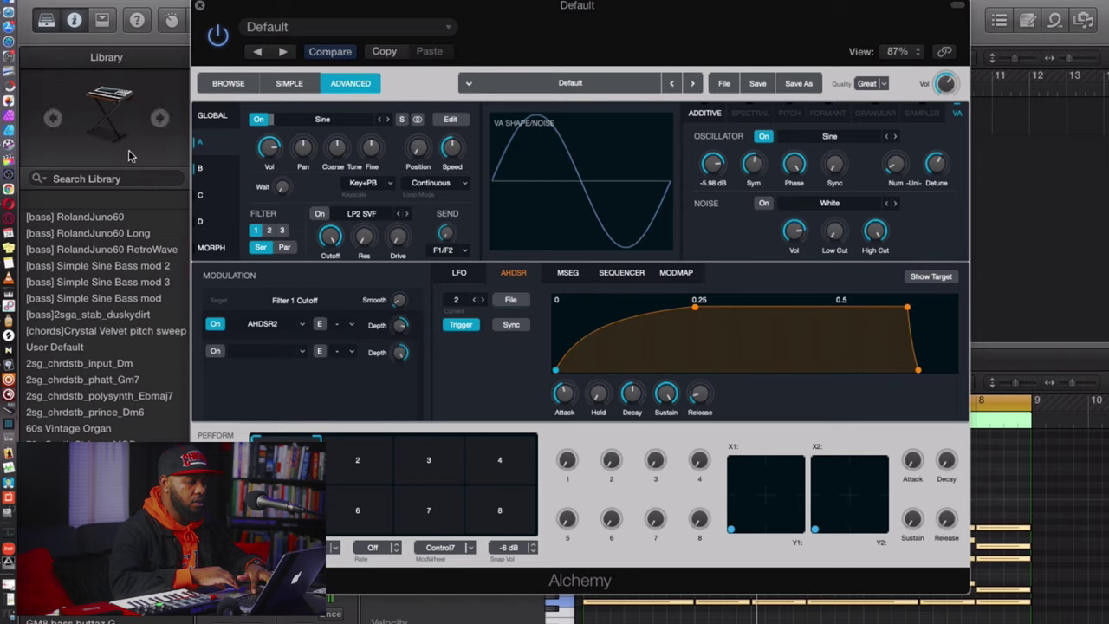
pyautogui.click(208, 170)
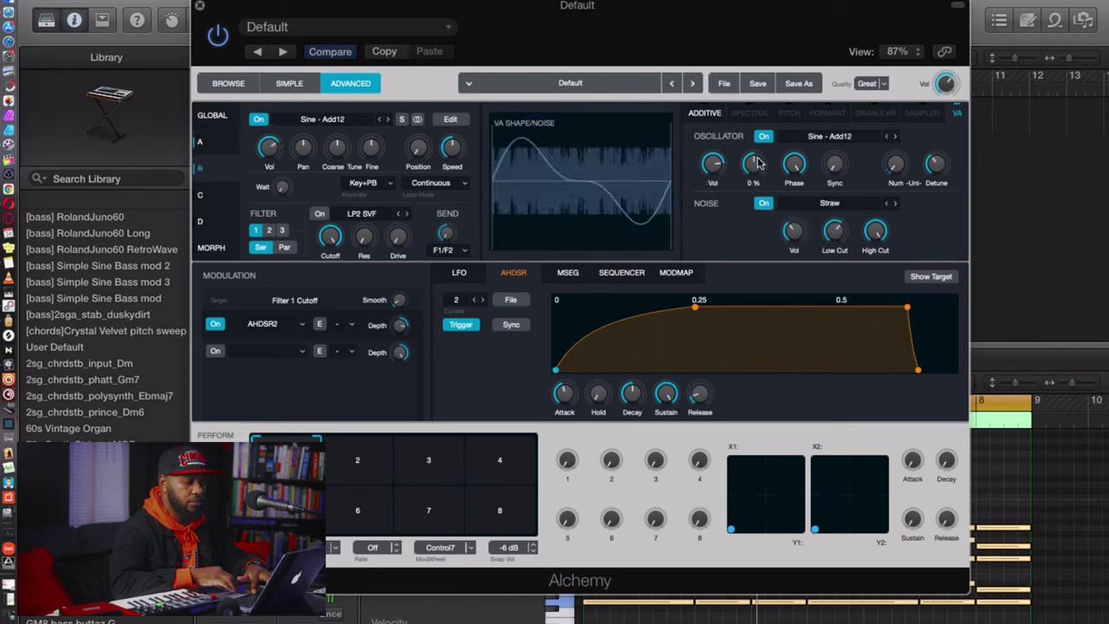
pyautogui.moveTo(757, 166); pyautogui.dragTo(759, 156)
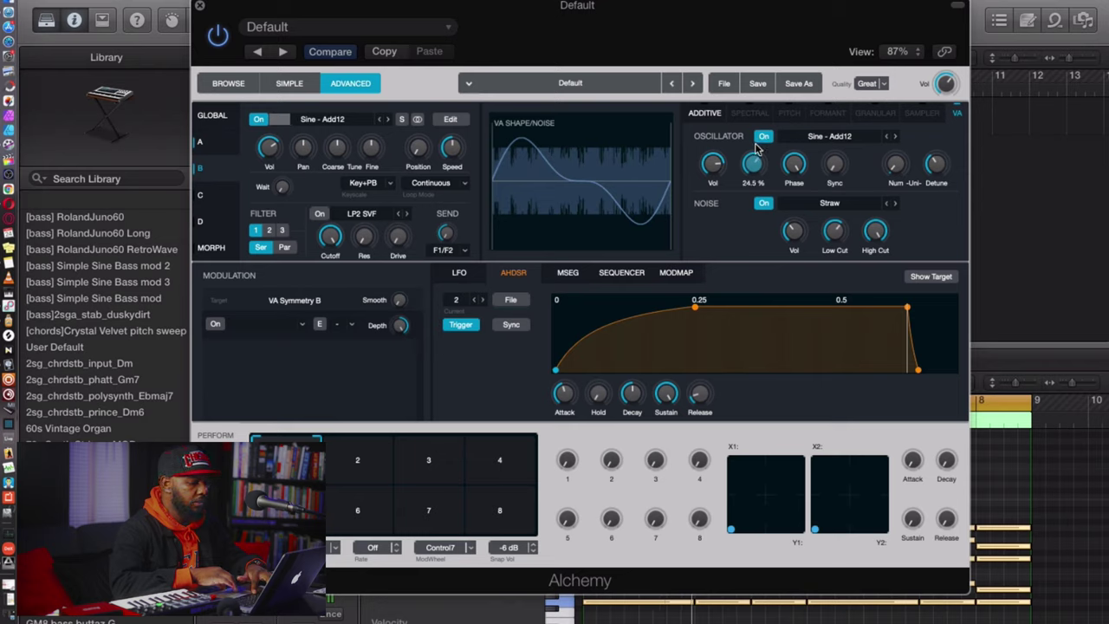
pyautogui.click(200, 142)
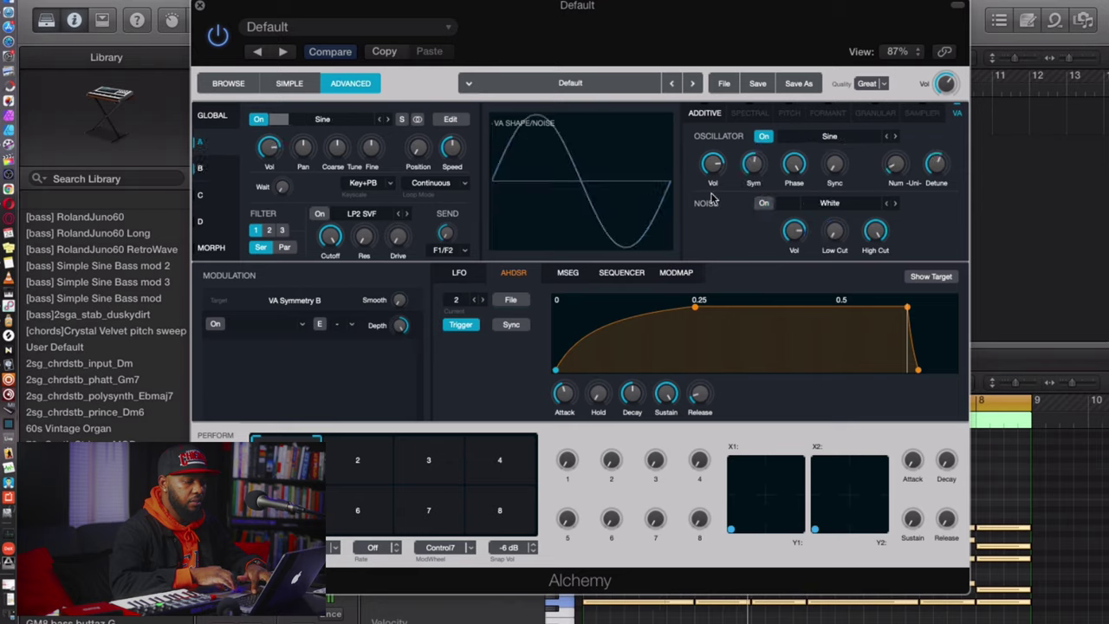
pyautogui.moveTo(756, 166)
pyautogui.mouseDown()
pyautogui.moveTo(759, 149)
pyautogui.moveTo(755, 159)
pyautogui.mouseUp()
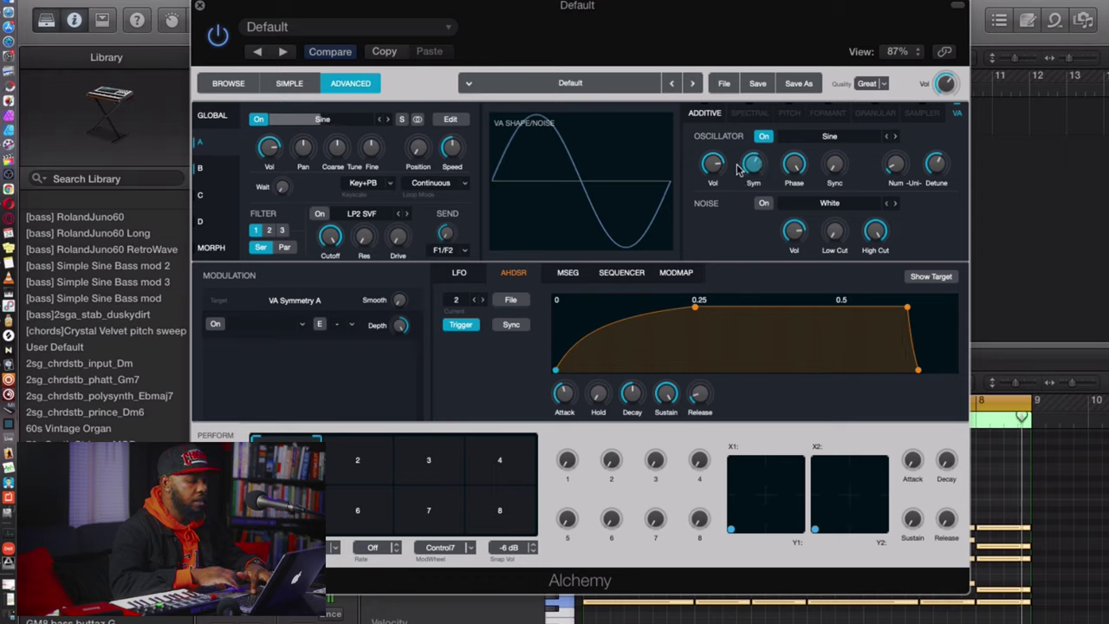
# Add the AHDSR2 envelope as a modulation source for the number of unison voices in source B.
pyautogui.click(216, 168)
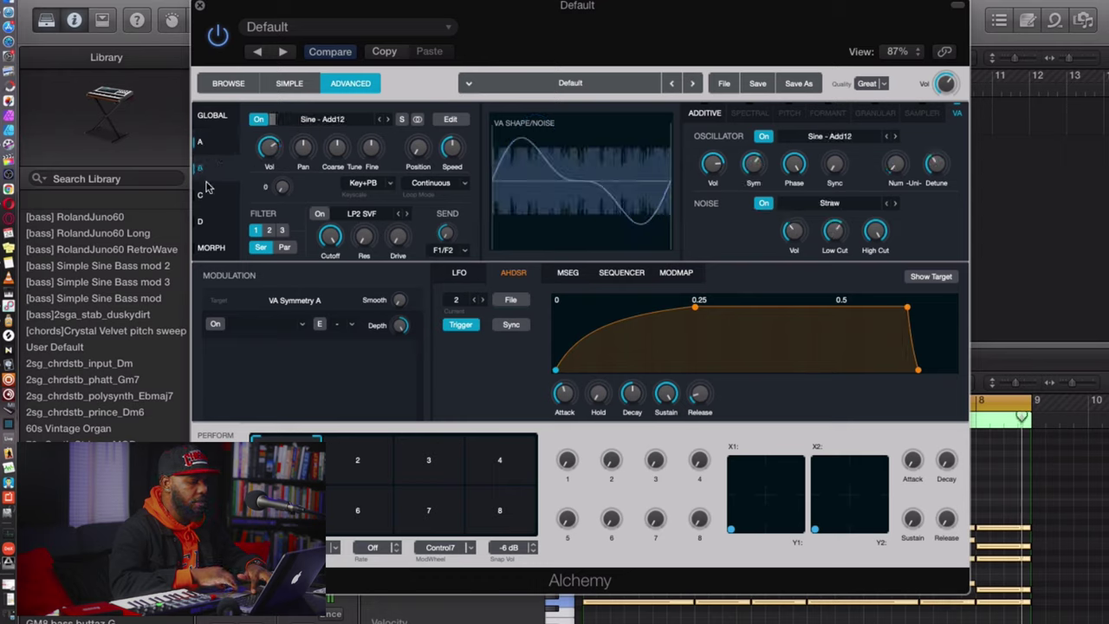
pyautogui.click(892, 171)
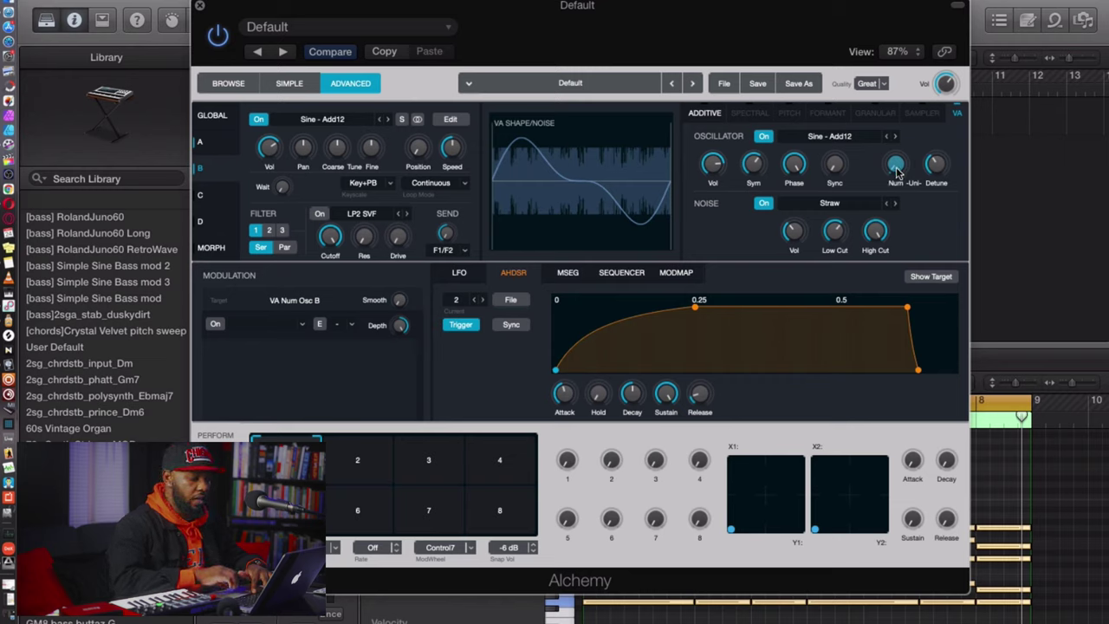
pyautogui.rightClick(897, 172)
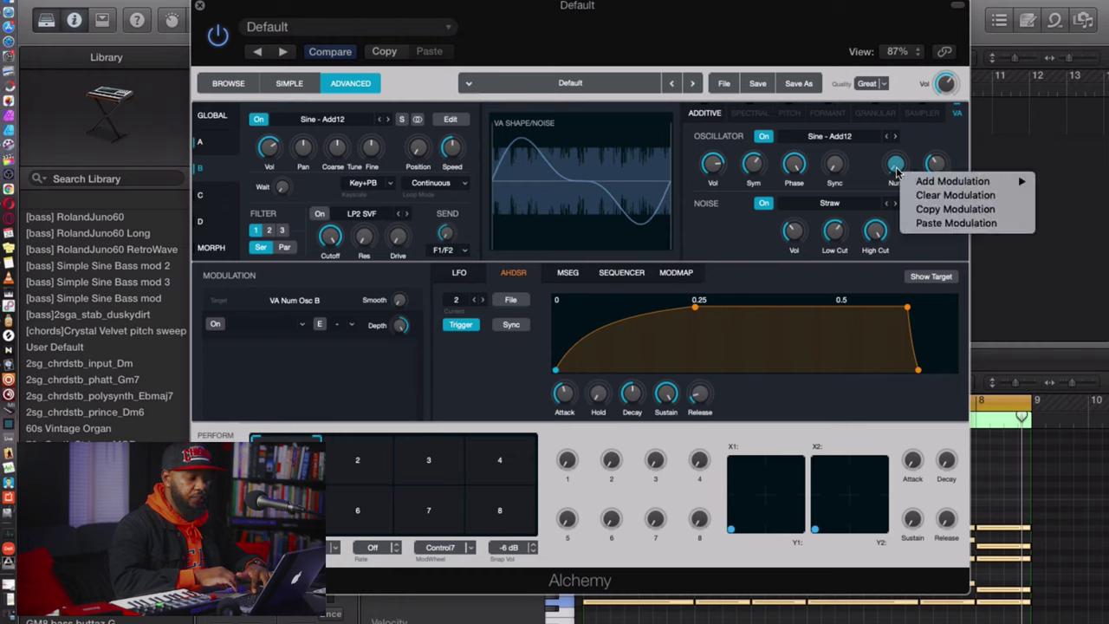
pyautogui.moveTo(925, 180)
pyautogui.moveTo(825, 202)
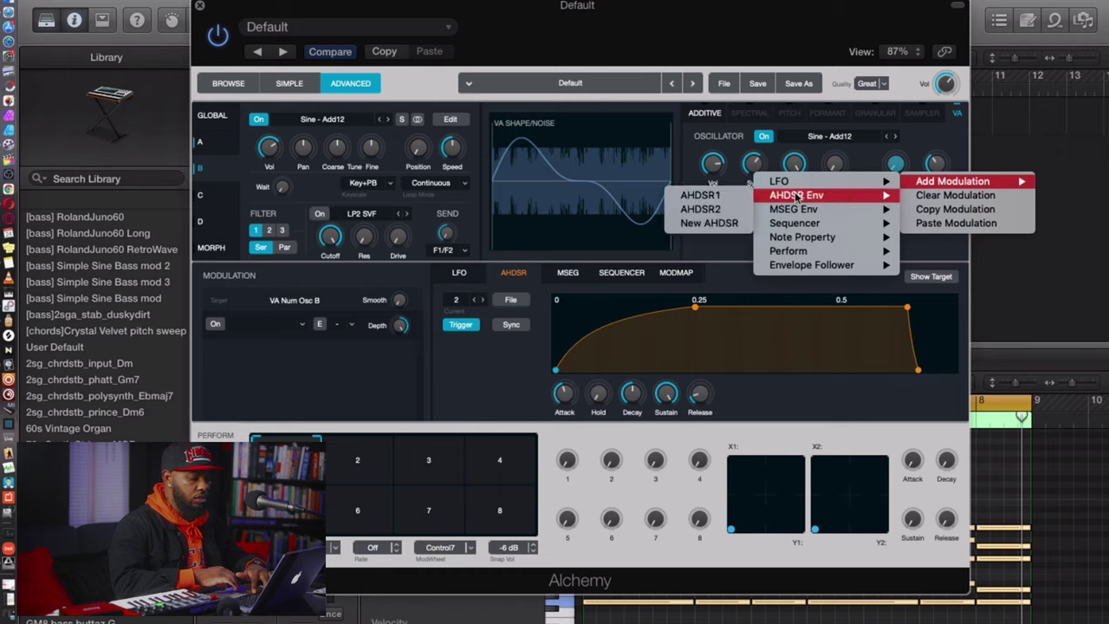
pyautogui.click(724, 209)
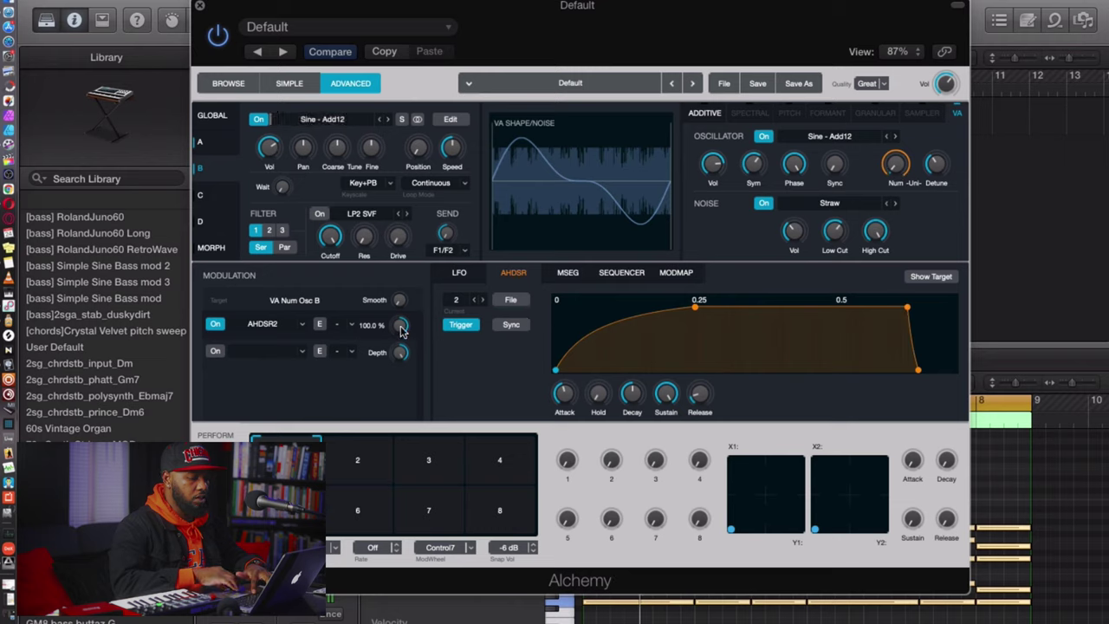
# Adjust the depth of the AHDSR2 modulation on source B's unison voices to a moderate amount well below 100 %.
pyautogui.moveTo(401, 336); pyautogui.dragTo(401, 383)
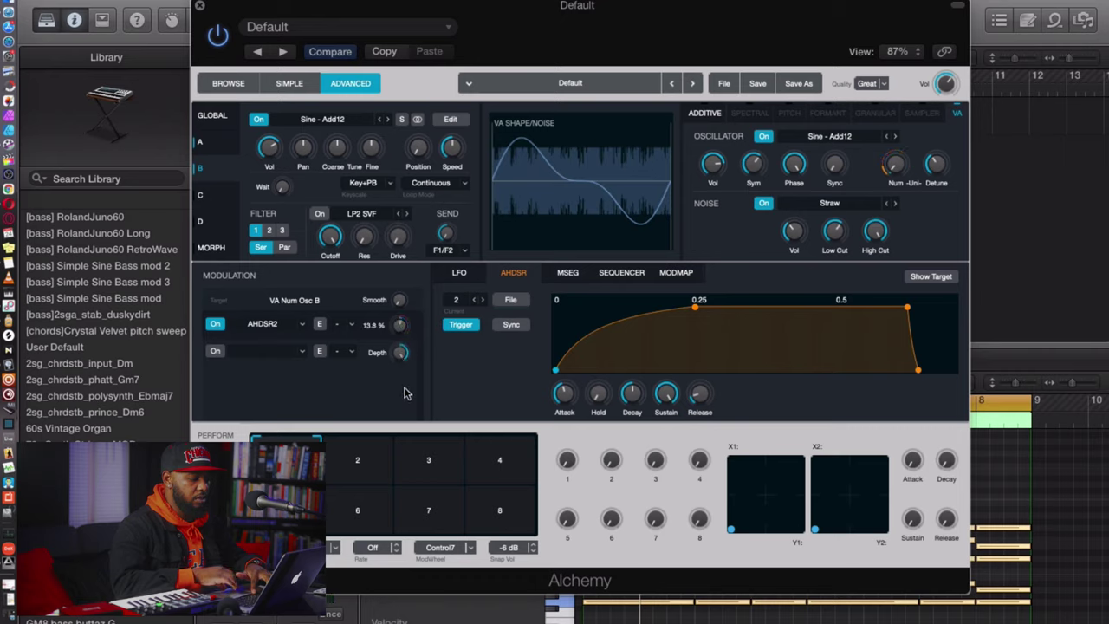
pyautogui.click(402, 334)
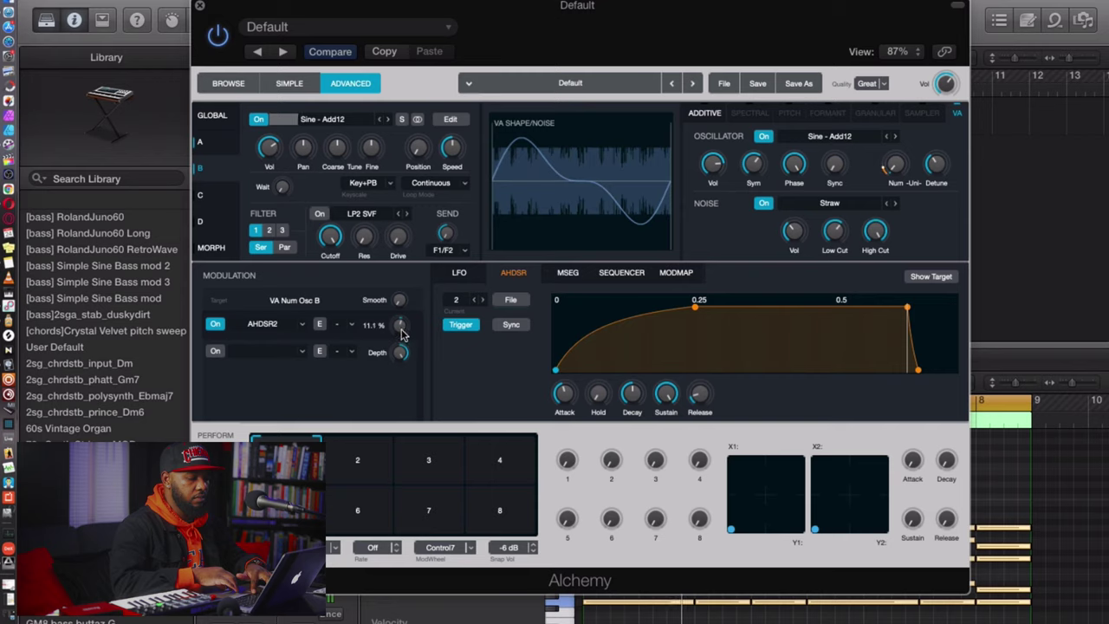
pyautogui.moveTo(401, 334); pyautogui.dragTo(451, 259)
pyautogui.moveTo(398, 322); pyautogui.dragTo(395, 327)
# Try different smoothing amounts, up to 100 %, on source B's unison voice modulation and leave it at a low setting.
pyautogui.moveTo(400, 301)
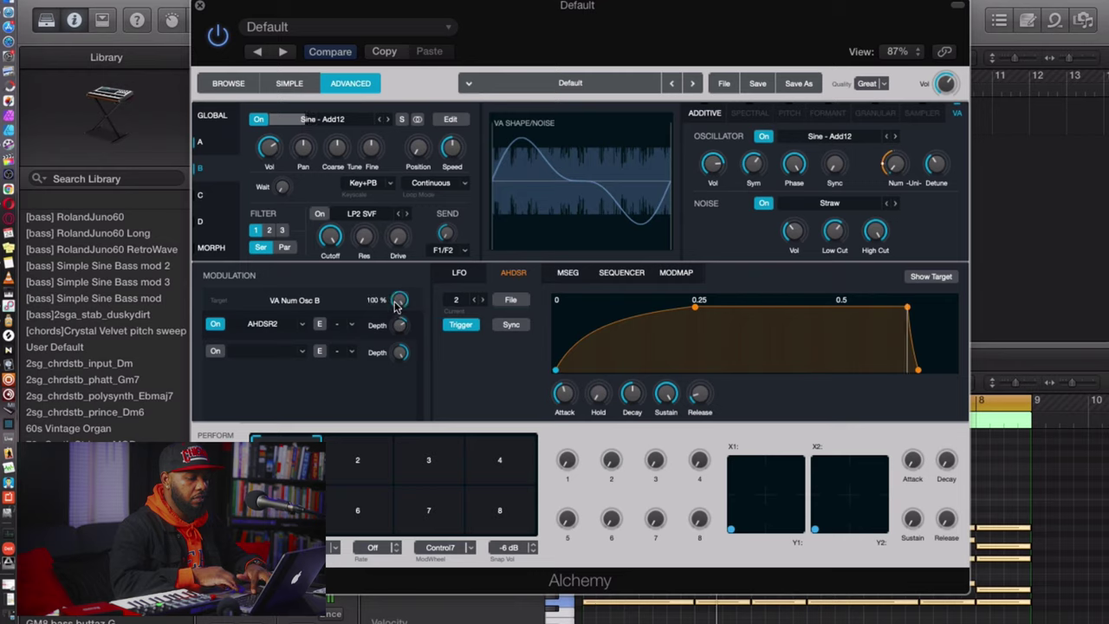
pyautogui.moveTo(402, 301); pyautogui.dragTo(394, 404)
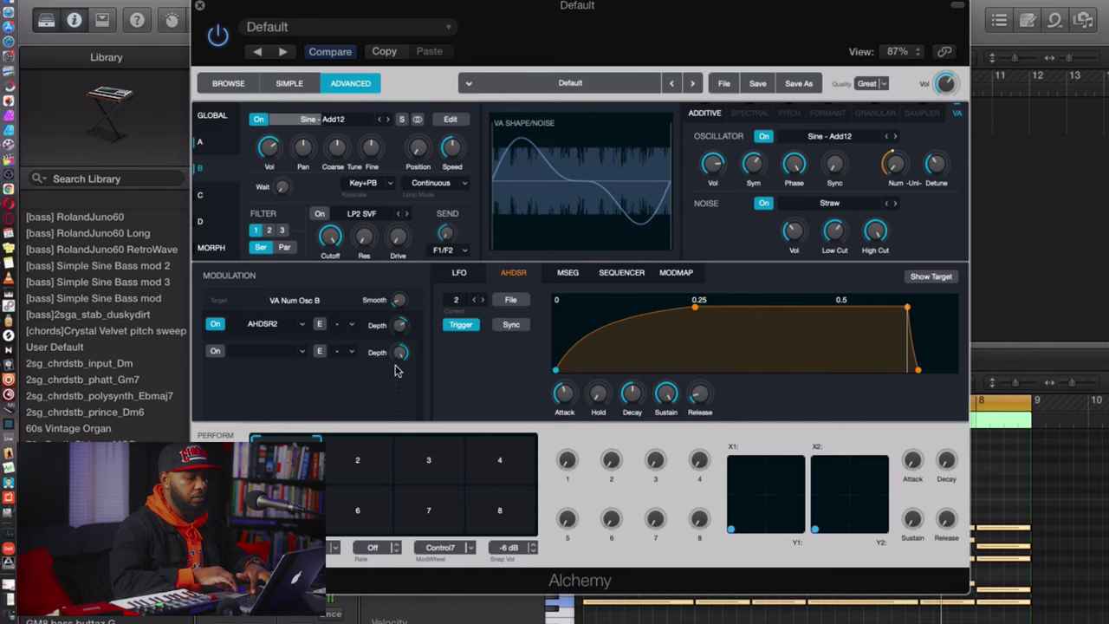
pyautogui.moveTo(398, 302); pyautogui.dragTo(399, 305)
pyautogui.keyDown('alt'); pyautogui.click(399, 302); pyautogui.keyUp('alt')
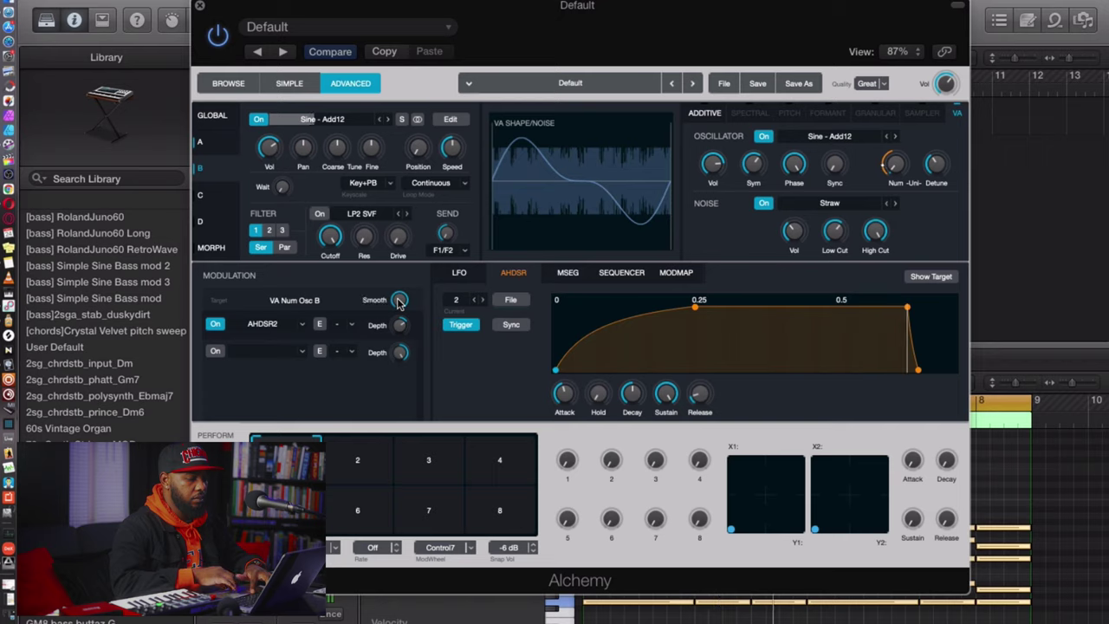
pyautogui.moveTo(398, 300); pyautogui.dragTo(401, 451)
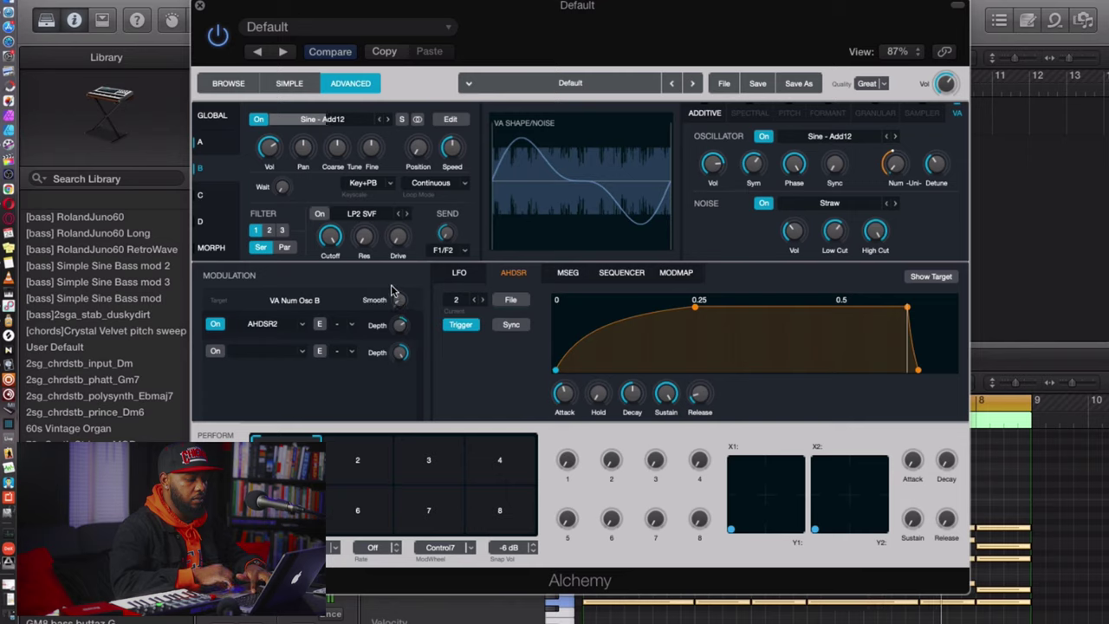
pyautogui.moveTo(394, 293); pyautogui.dragTo(396, 284)
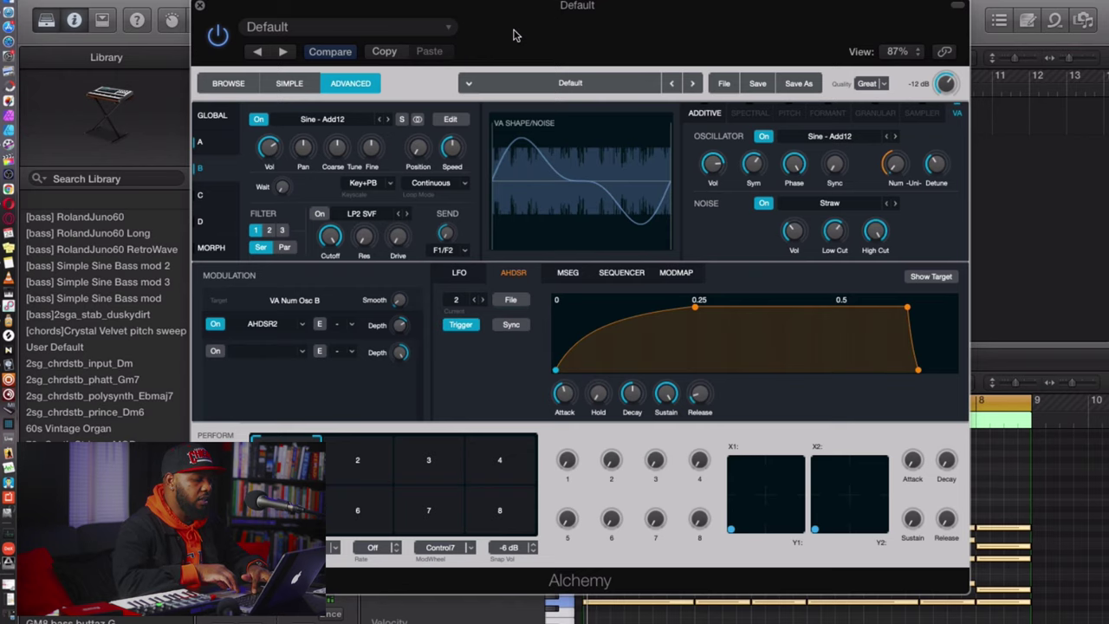
# Show Alchemy's effects section and insert a stereo Bitcrusher before OTT in the track's audio effects chain.
pyautogui.moveTo(513, 34); pyautogui.dragTo(621, 54)
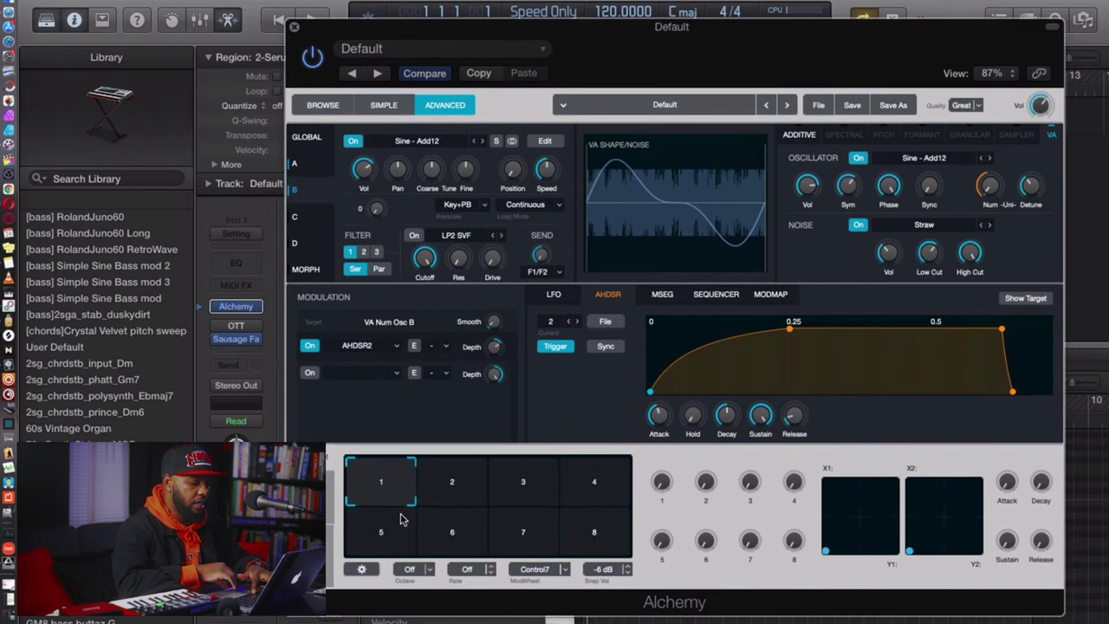
pyautogui.click(305, 507)
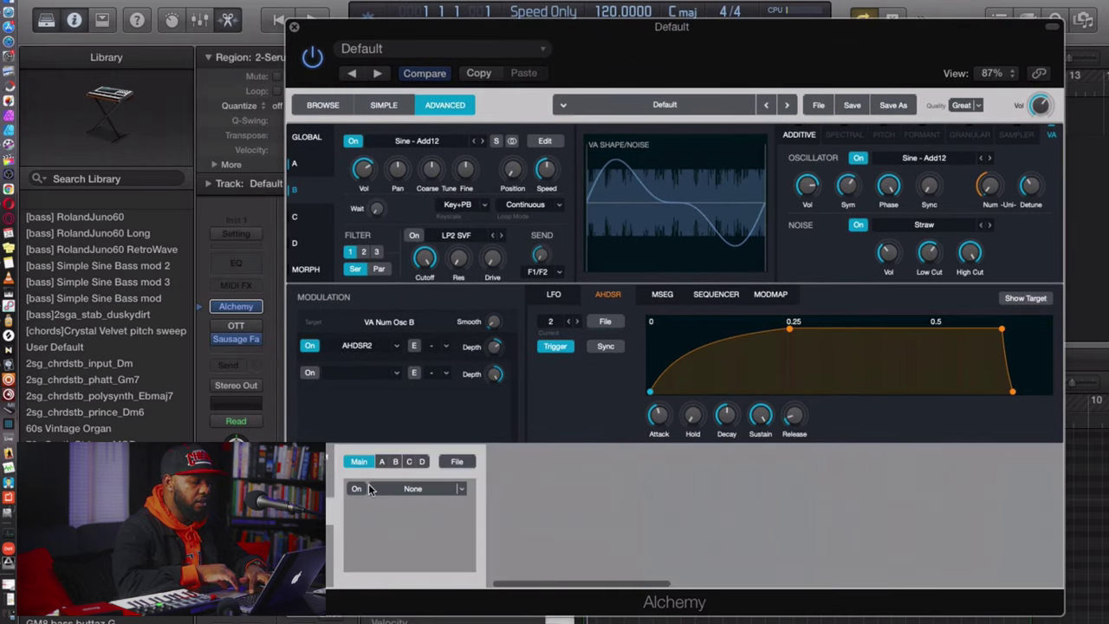
pyautogui.click(245, 325)
pyautogui.moveTo(341, 406)
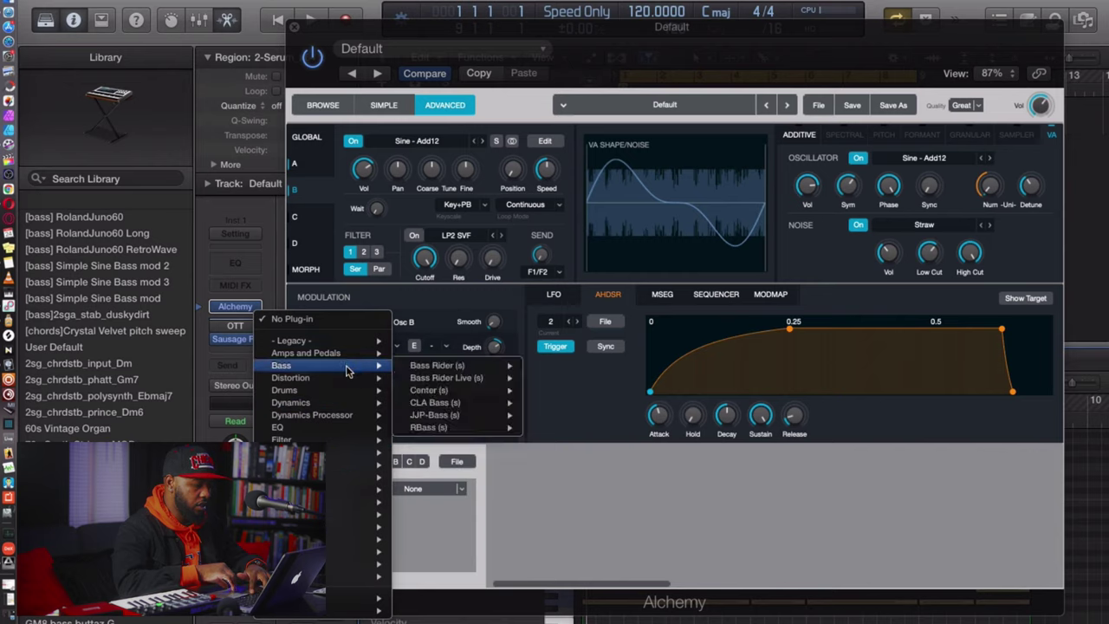
pyautogui.moveTo(347, 383)
pyautogui.moveTo(468, 381)
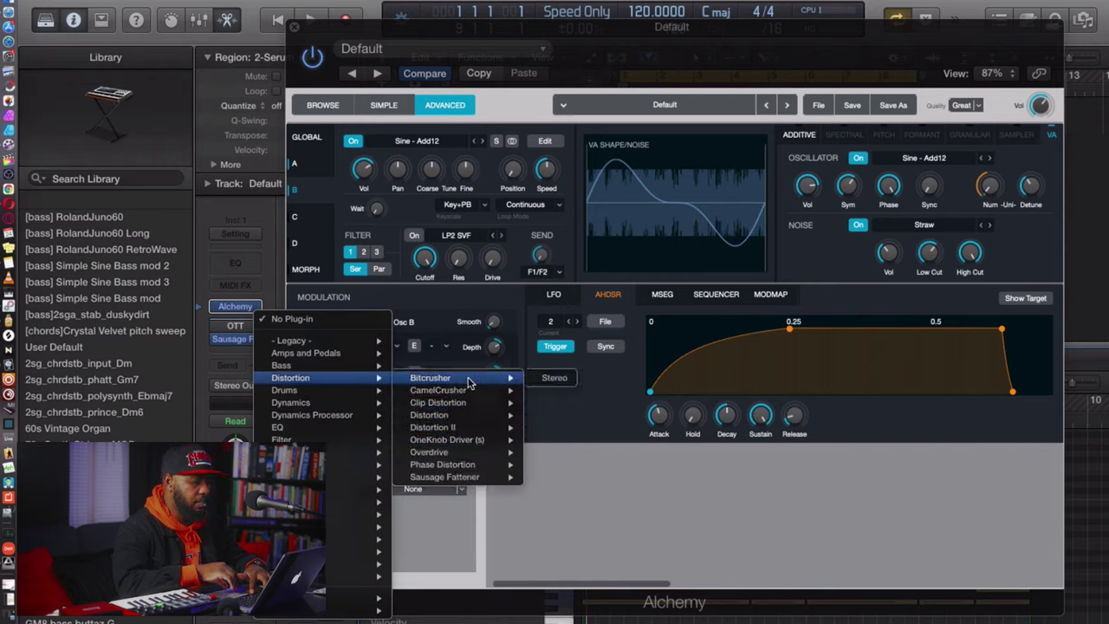
pyautogui.click(539, 377)
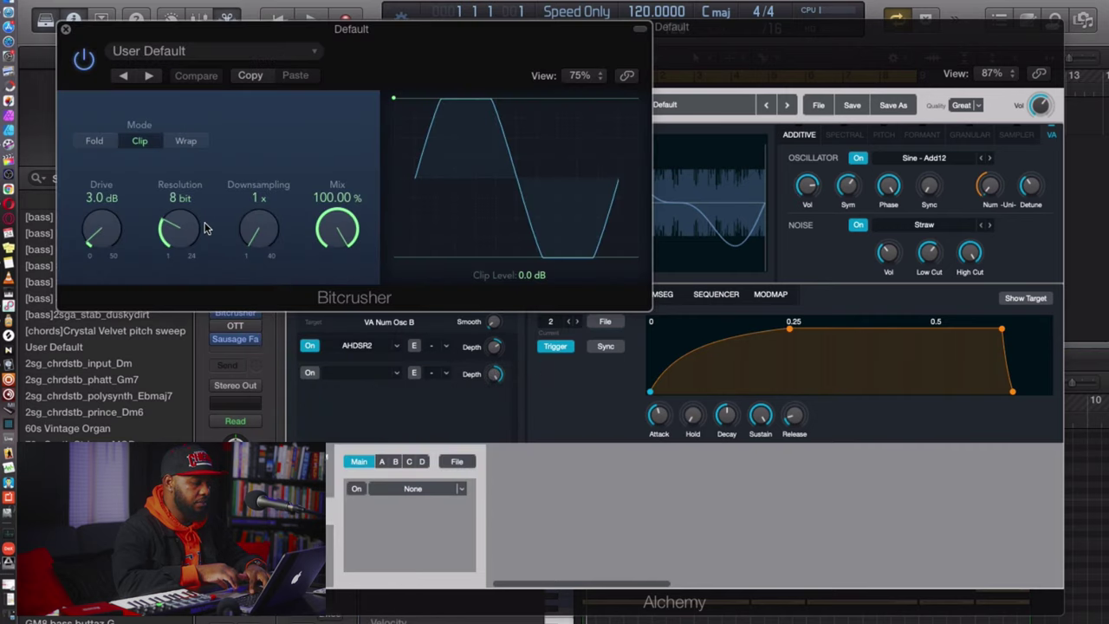
# Lower the Bitcrusher's mix to about 50 % and play the chords to audition it.
pyautogui.press('space')
pyautogui.press('space')
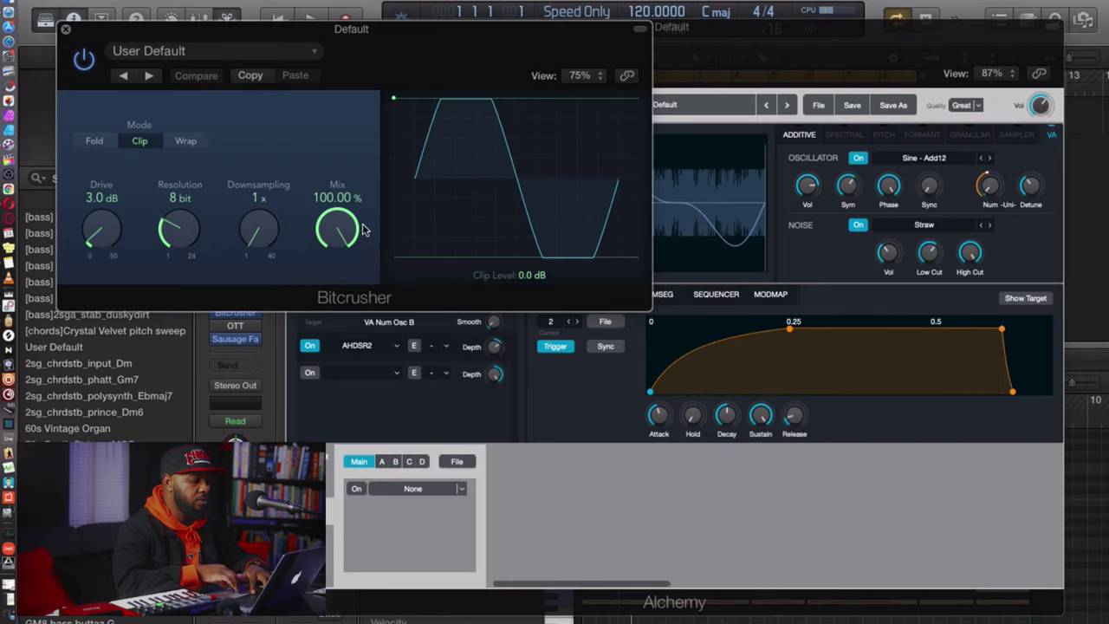
pyautogui.moveTo(342, 235); pyautogui.dragTo(337, 312)
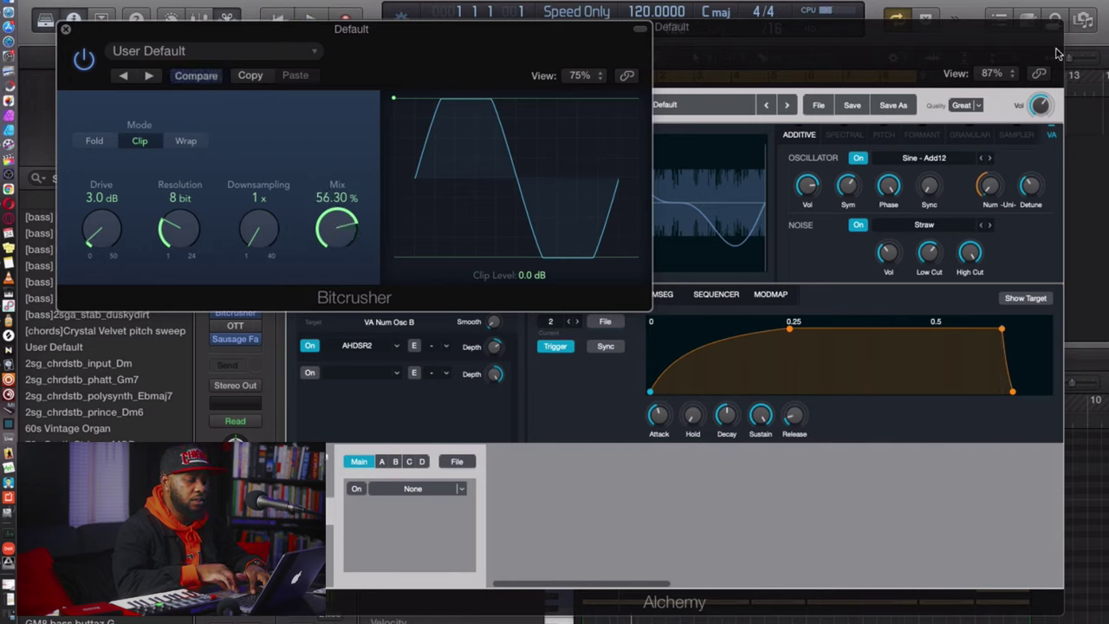
pyautogui.click(1039, 104)
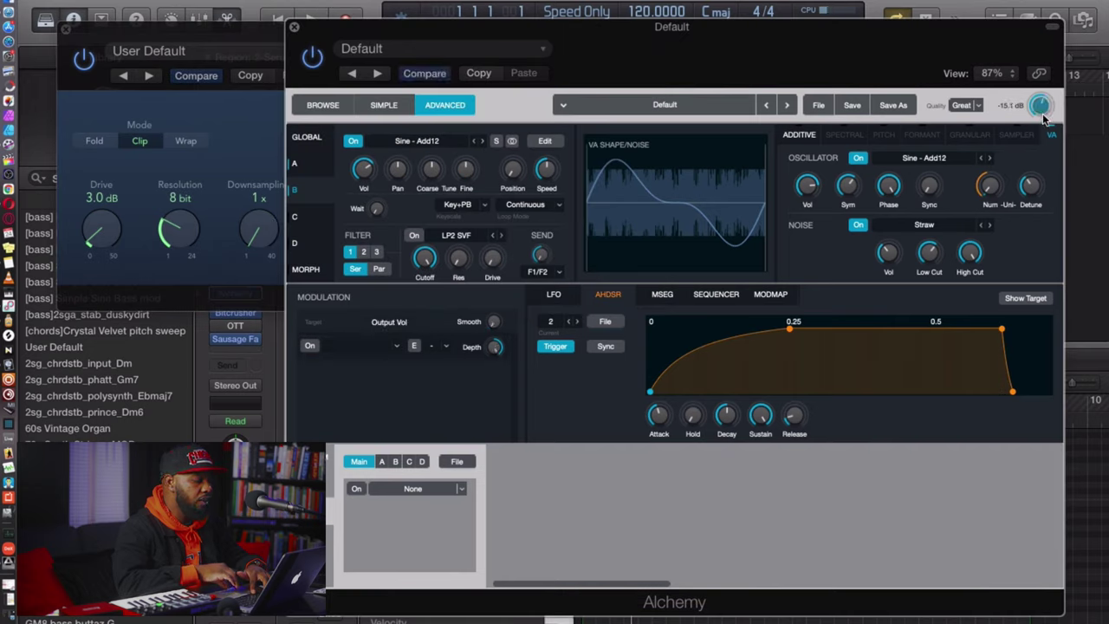
pyautogui.click(218, 40)
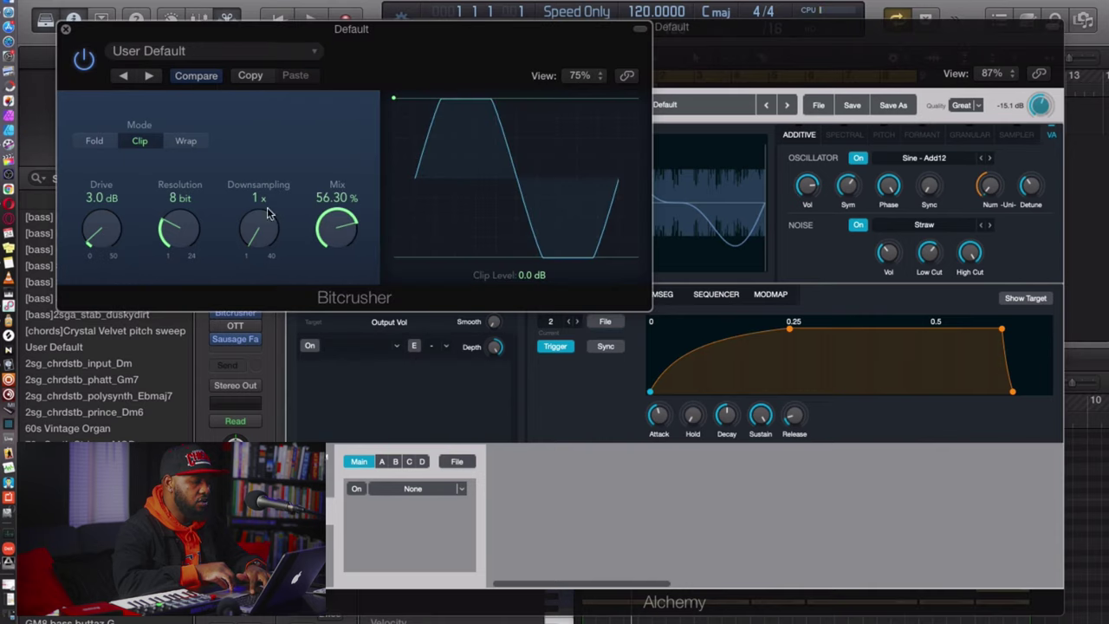
pyautogui.moveTo(336, 238); pyautogui.dragTo(334, 245)
pyautogui.press('space')
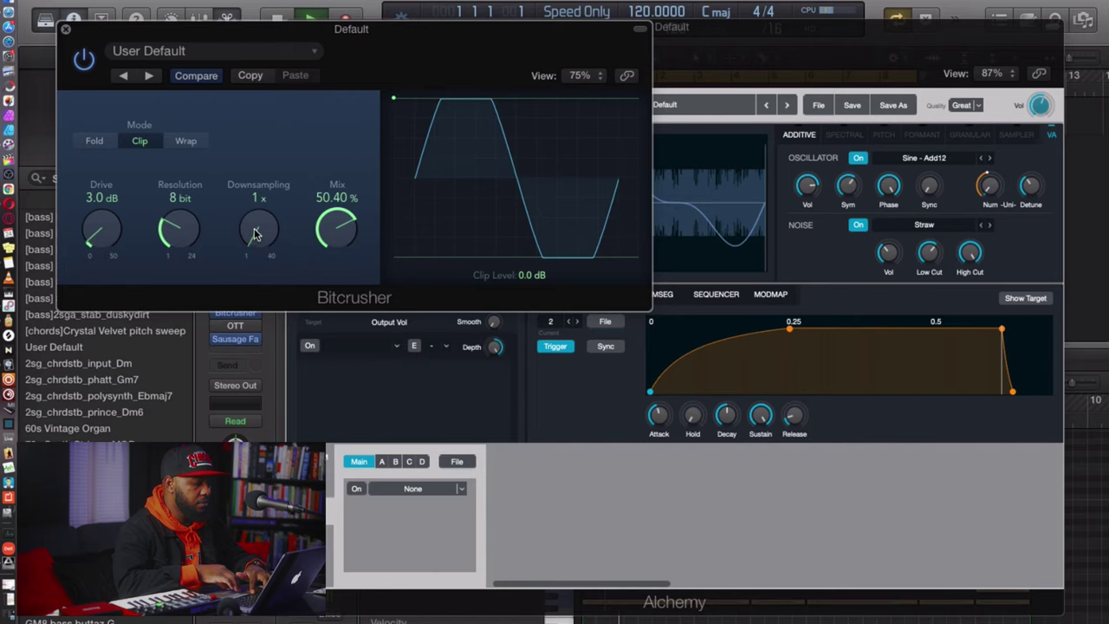
# Set the Bitcrusher's downsampling to 3x, bypass the plug-in and close its window.
pyautogui.moveTo(255, 232); pyautogui.dragTo(253, 218)
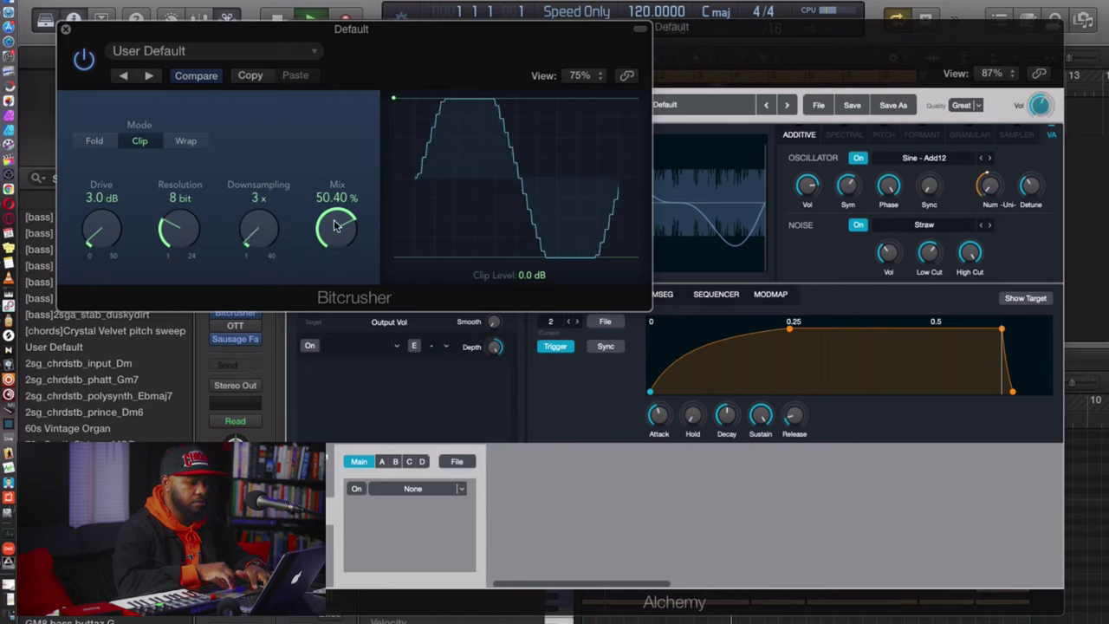
pyautogui.click(85, 61)
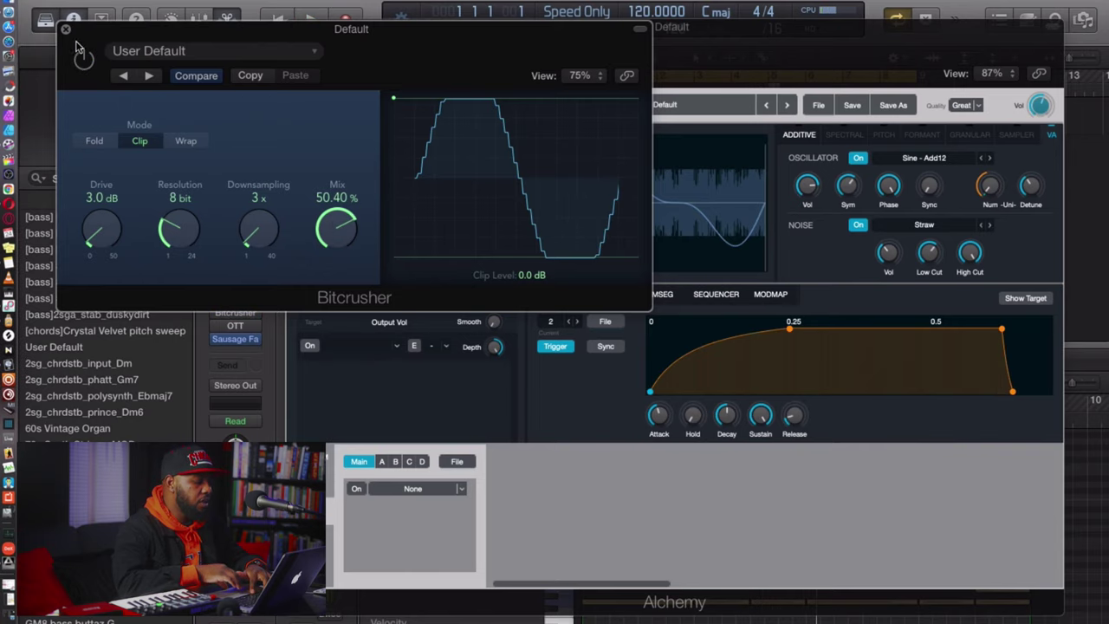
pyautogui.click(68, 32)
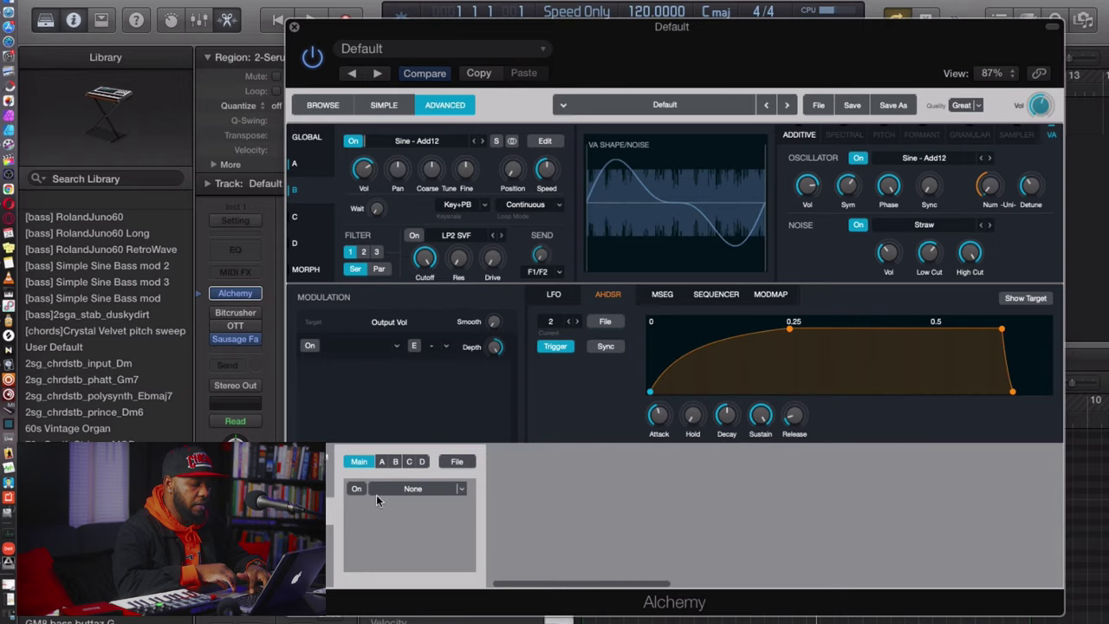
# Load Mod FX into the first slot of Alchemy's main effects rack and audition the chords with it.
pyautogui.click(462, 489)
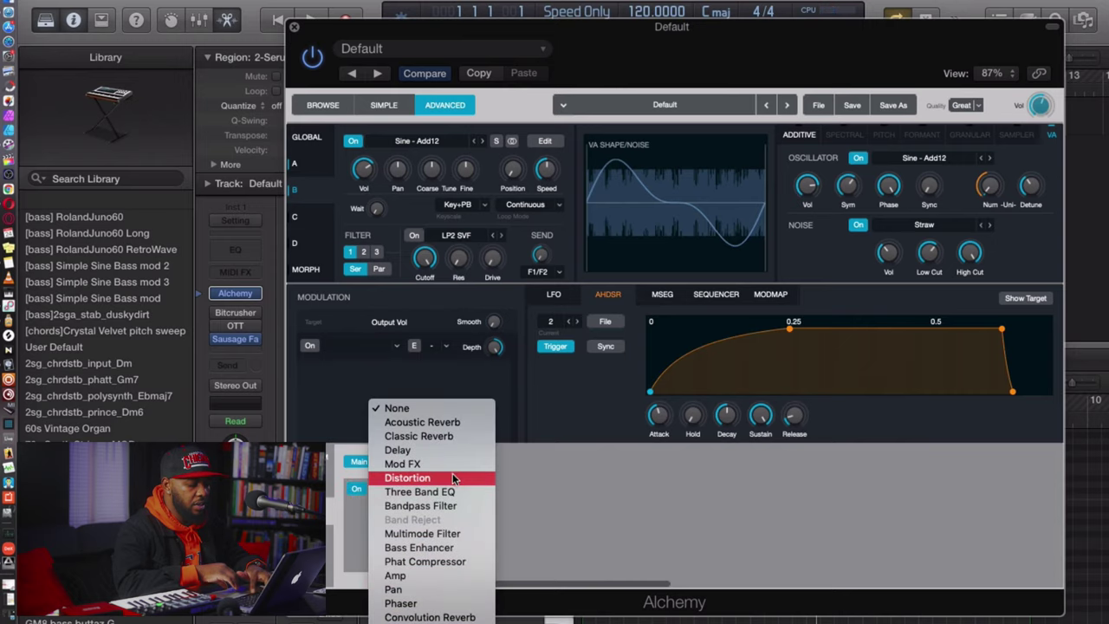
pyautogui.click(456, 466)
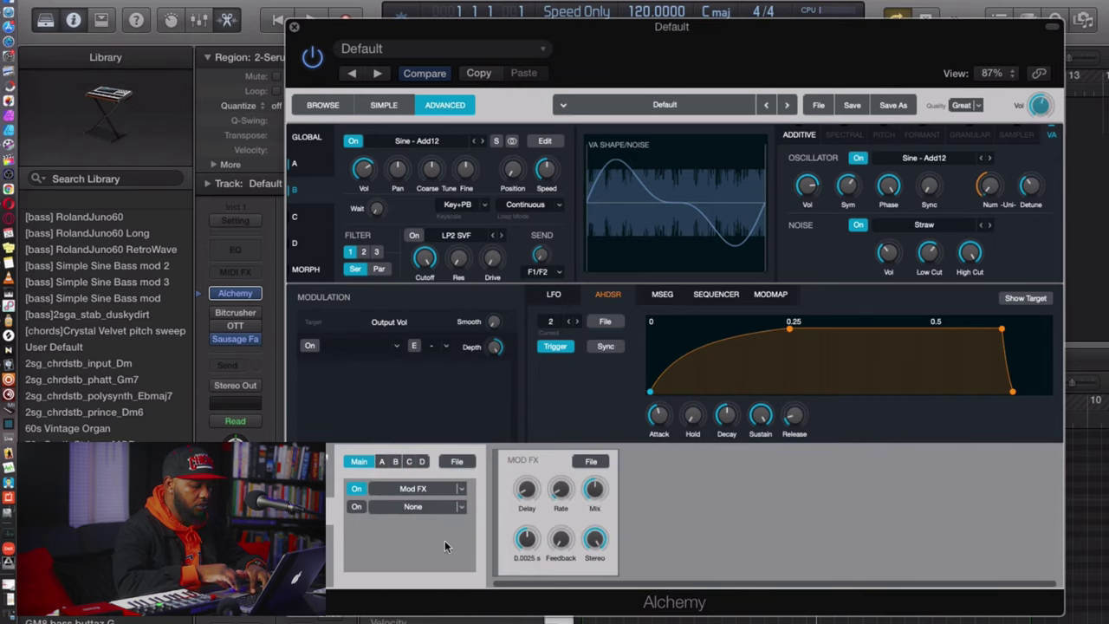
pyautogui.click(462, 489)
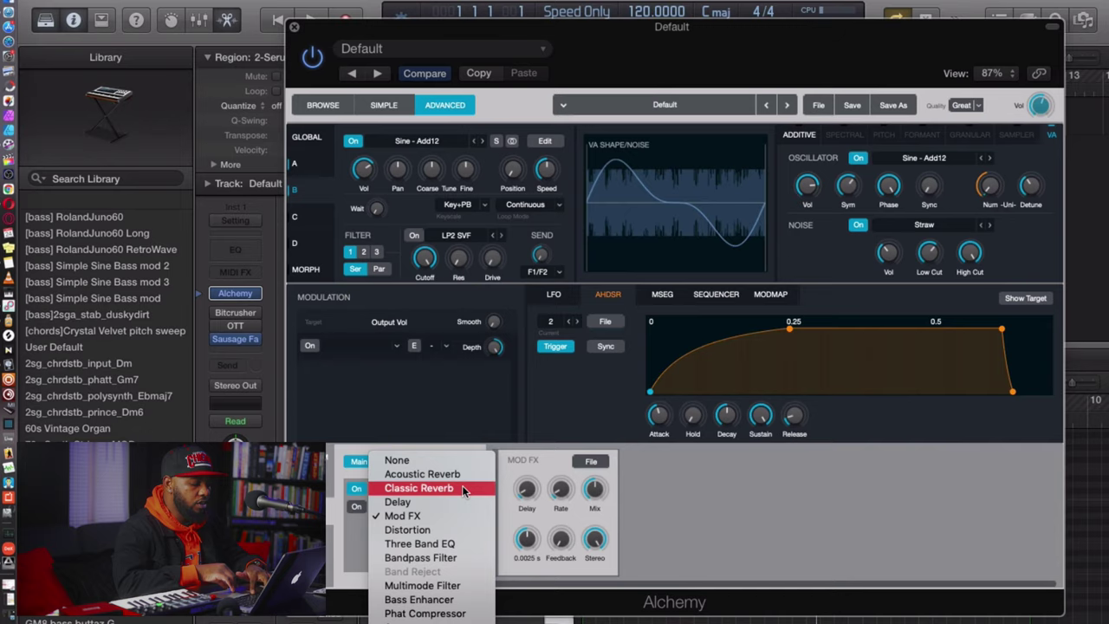
pyautogui.click(701, 504)
pyautogui.press('space')
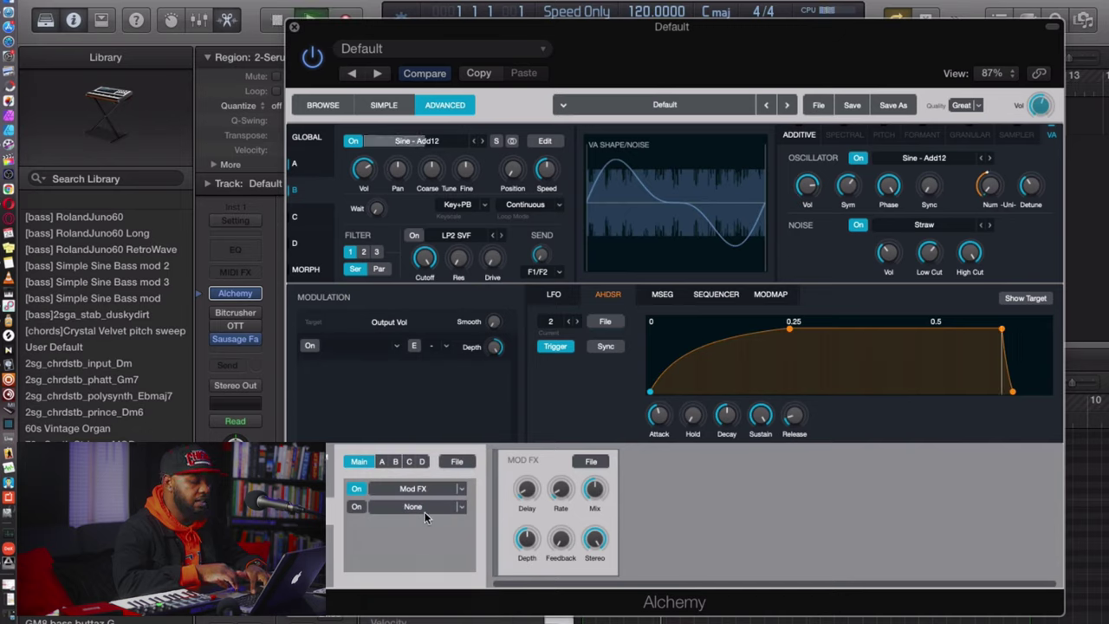
pyautogui.press('space')
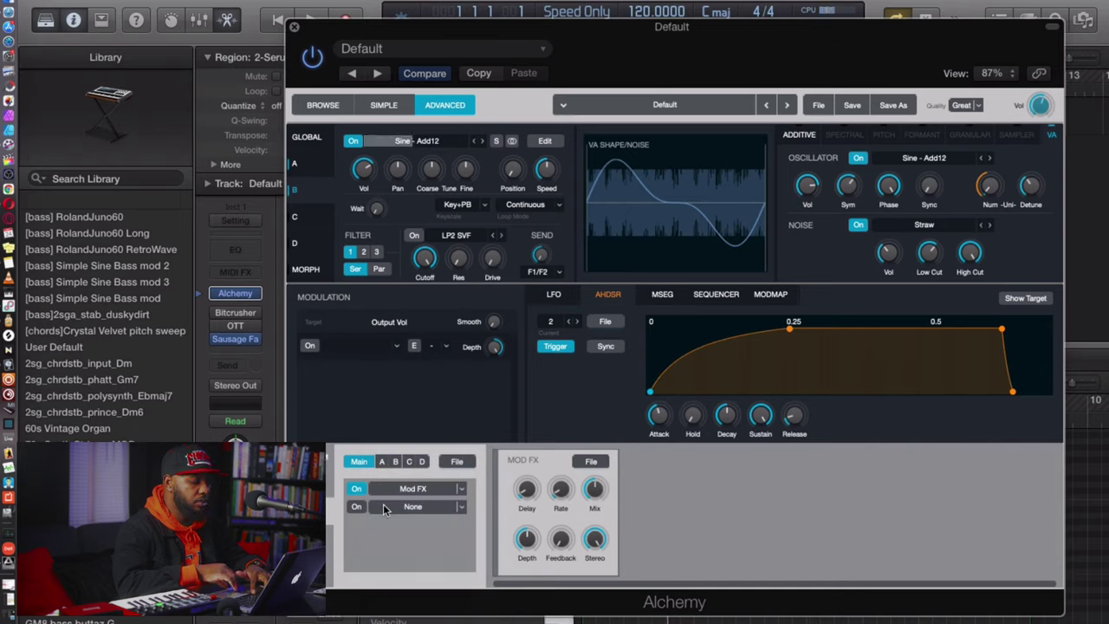
# Try Distortion in the second effects slot, replace it with a Multimode Filter of type Bitcrusher, and audition it.
pyautogui.click(472, 510)
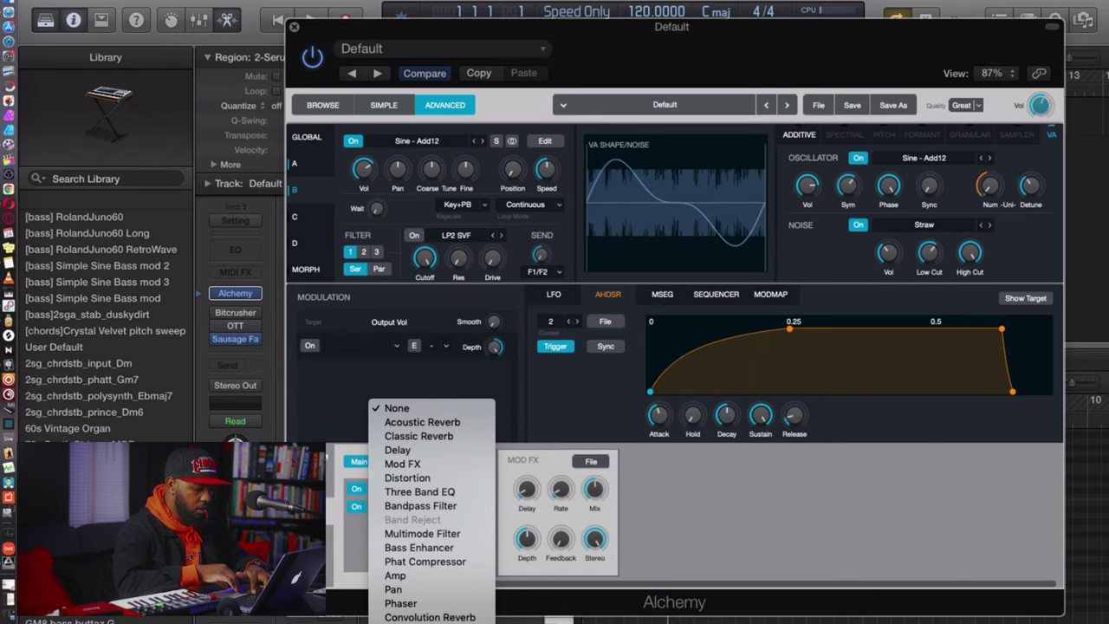
pyautogui.click(463, 477)
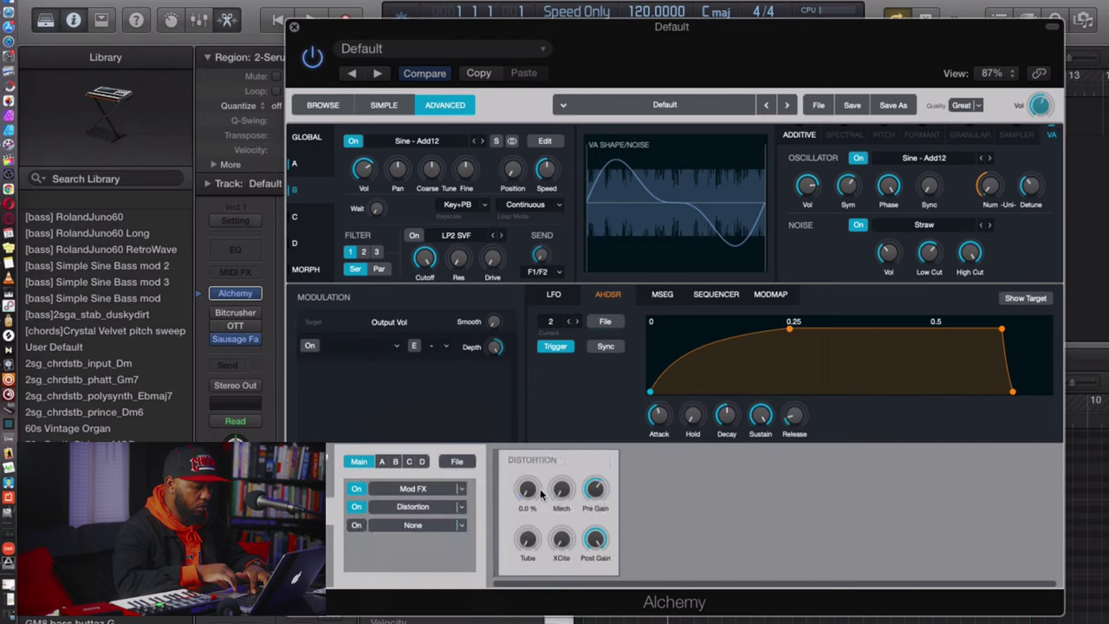
pyautogui.click(460, 506)
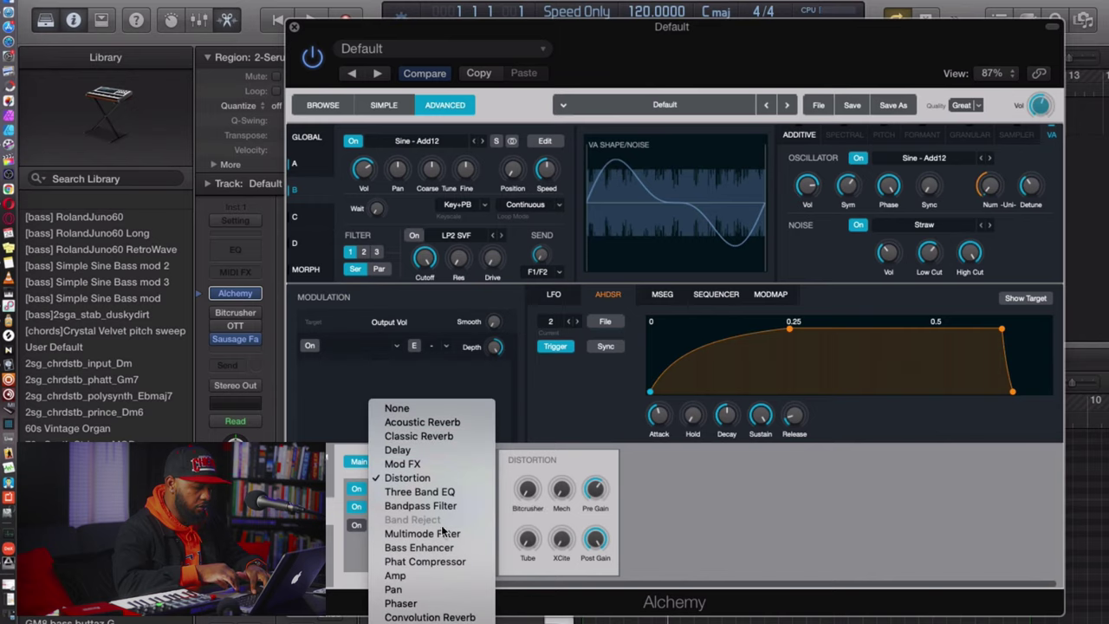
pyautogui.click(442, 534)
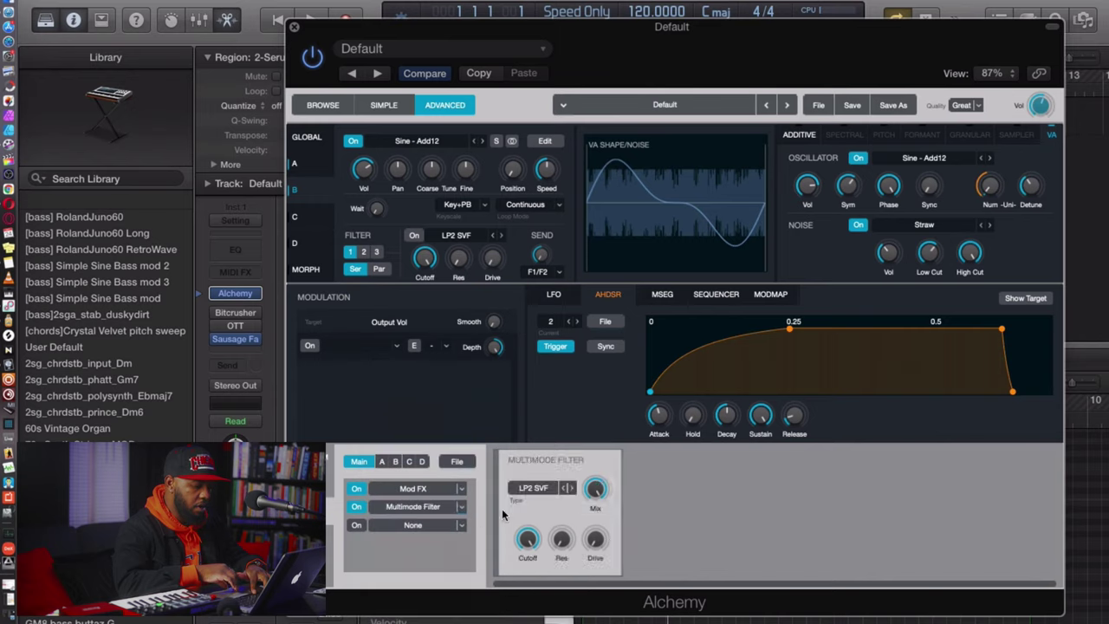
pyautogui.click(544, 489)
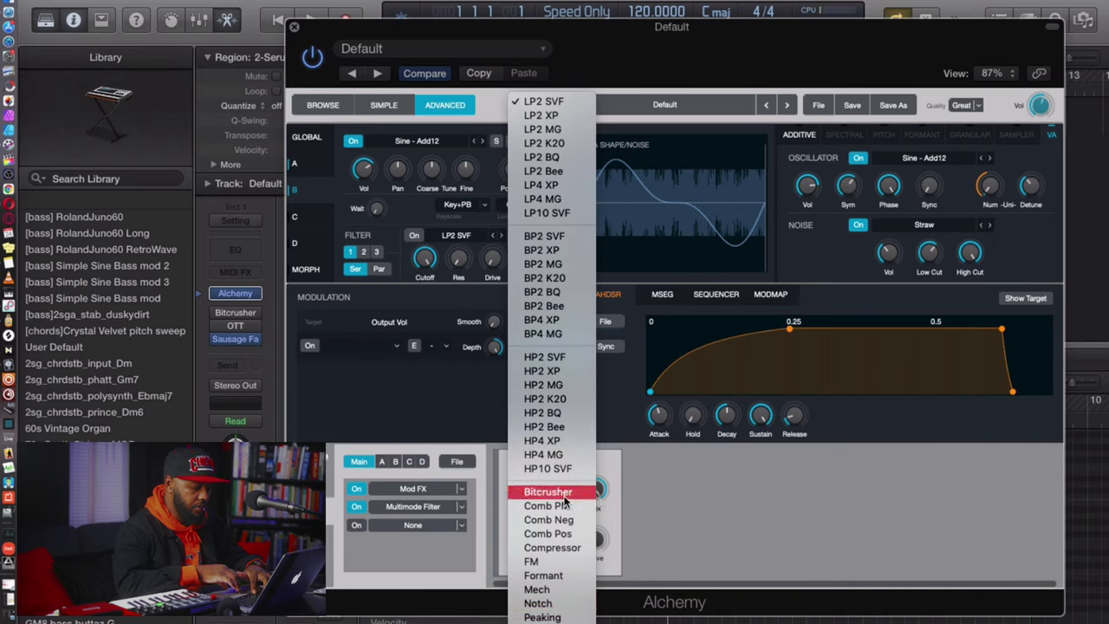
pyautogui.press('Escape')
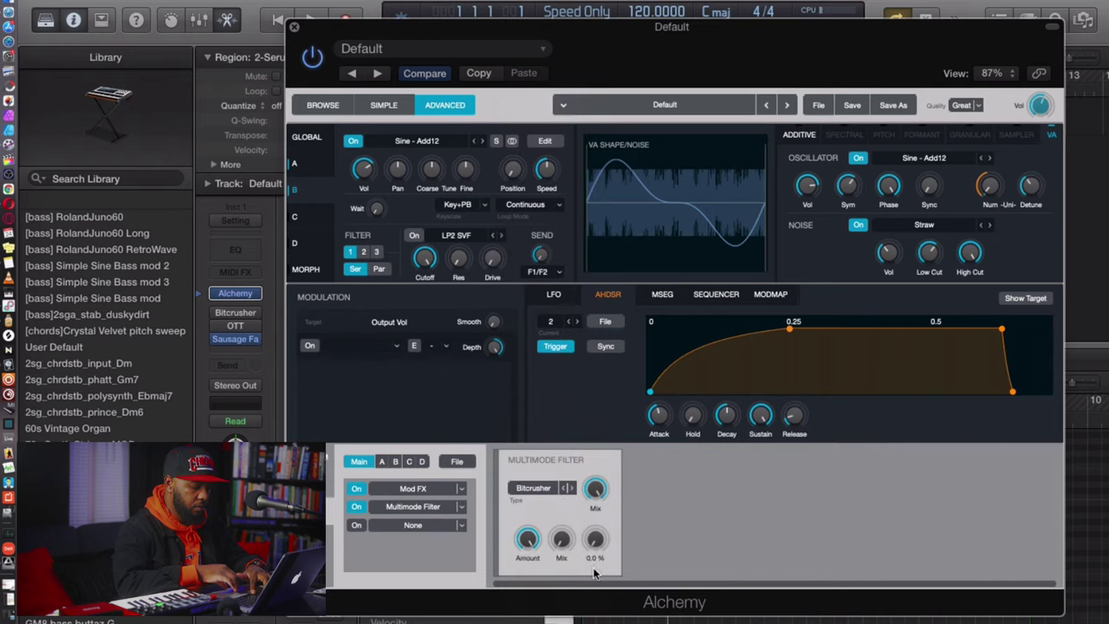
pyautogui.press('space')
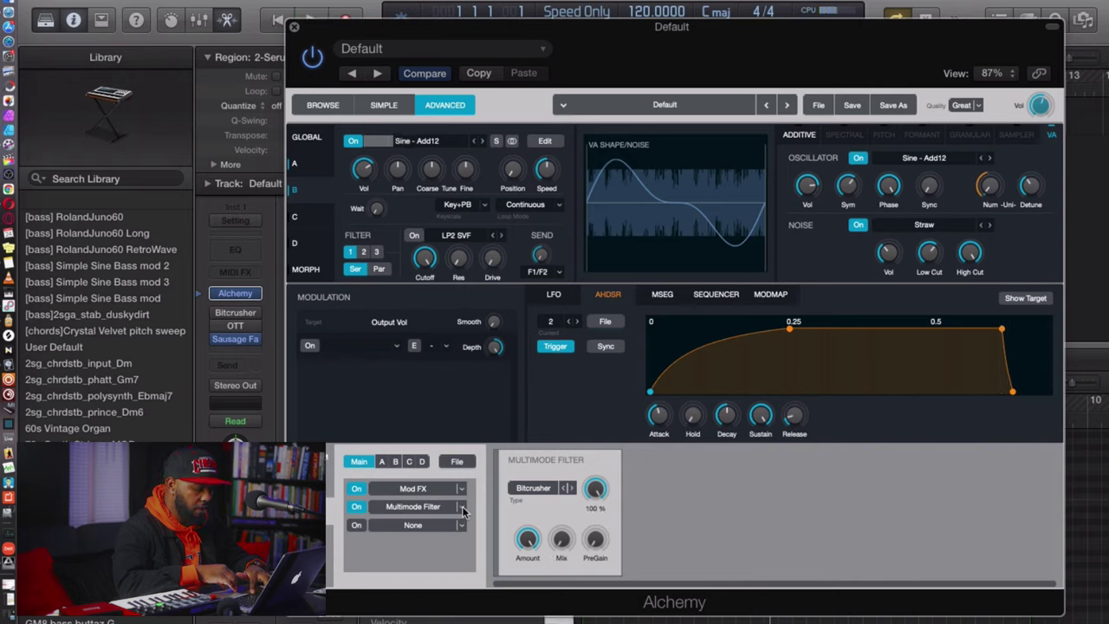
# Replace the Multimode Filter in the second effects slot with Distortion and try its Post Gain.
pyautogui.click(462, 505)
pyautogui.scroll(-3, 452, 616)
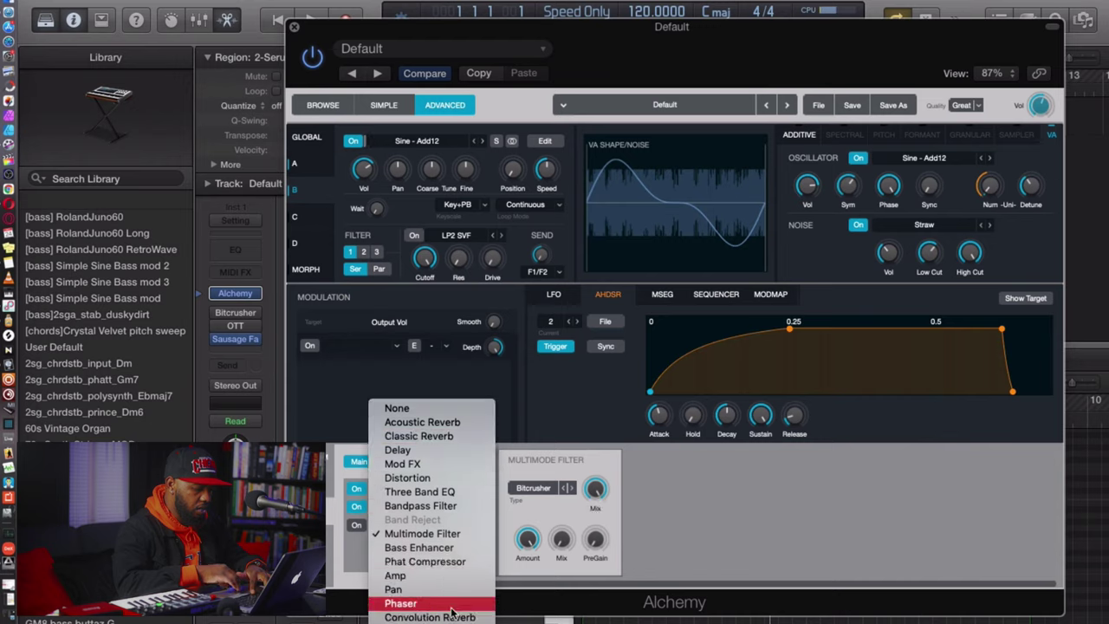
pyautogui.click(407, 477)
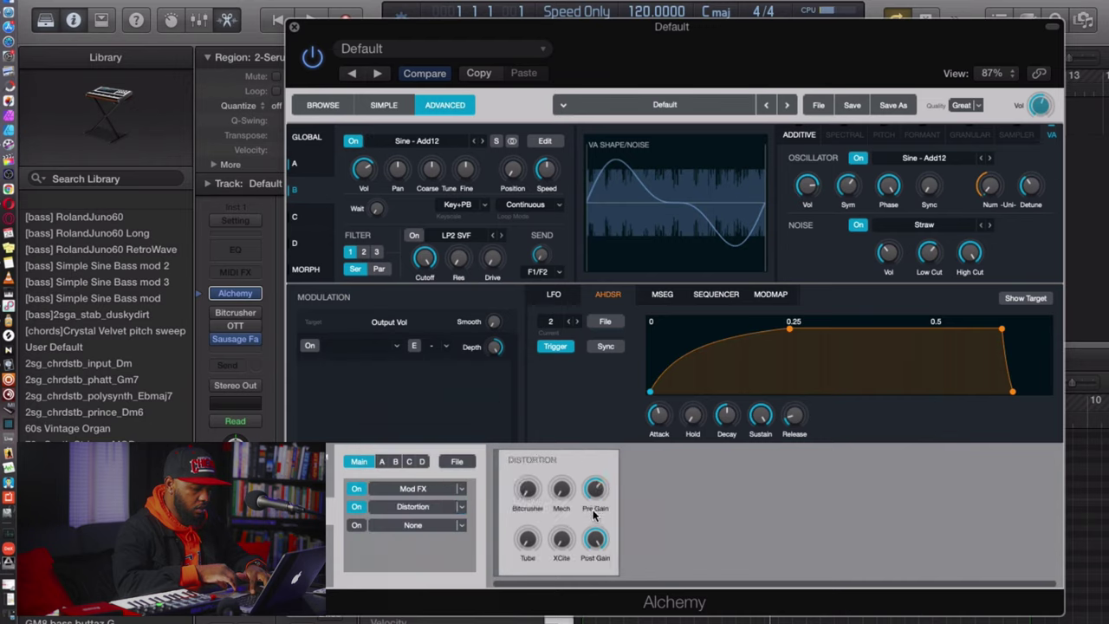
pyautogui.moveTo(595, 535); pyautogui.dragTo(596, 525)
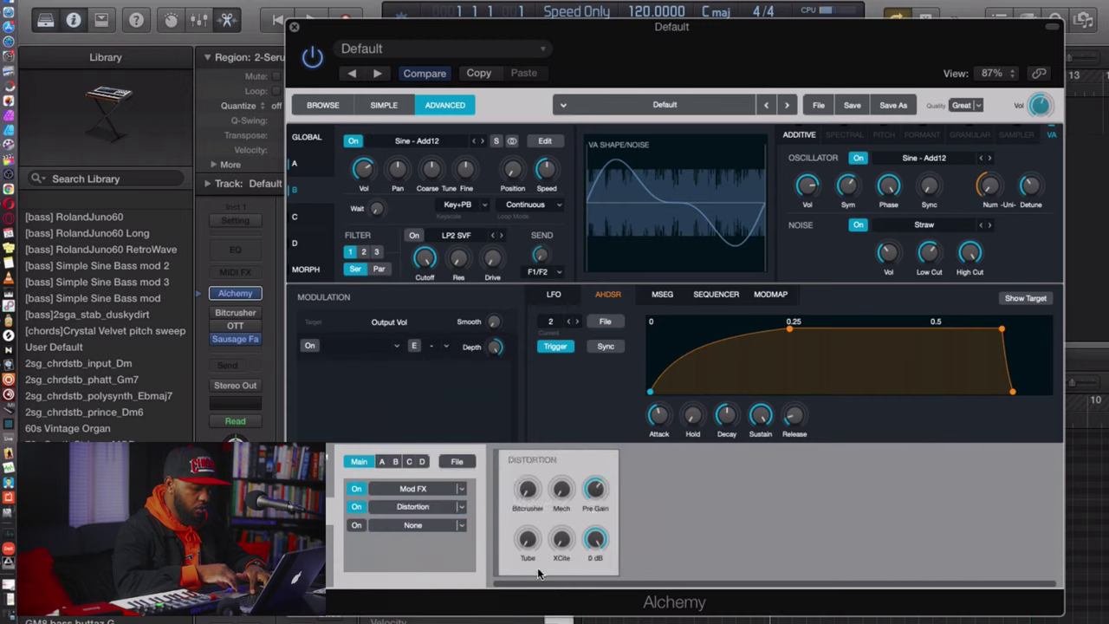
pyautogui.click(464, 508)
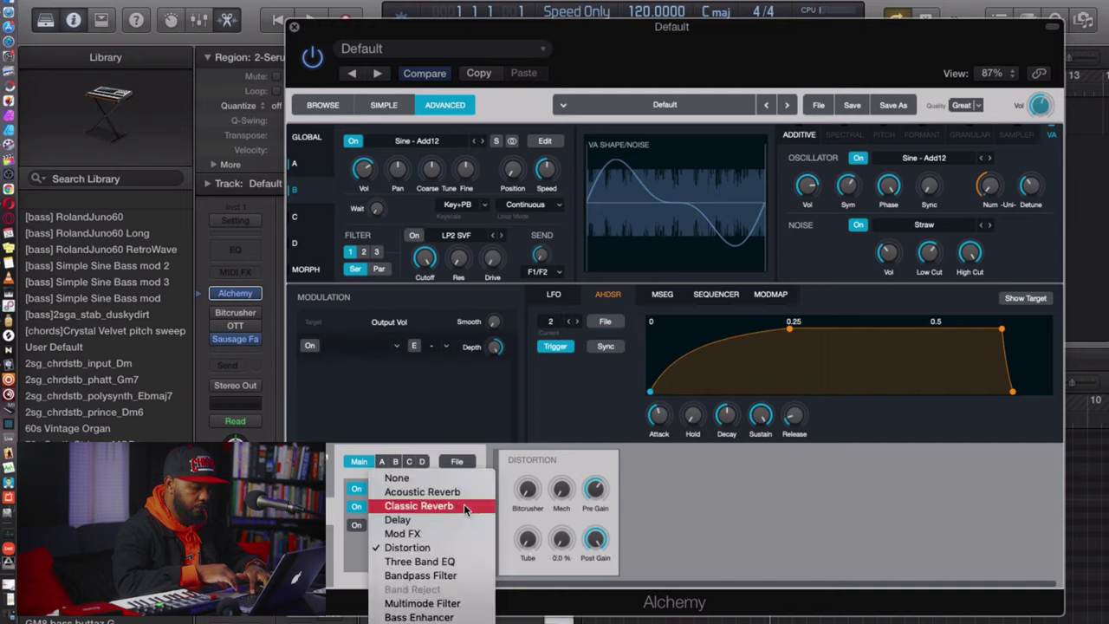
pyautogui.scroll(-3, 468, 572)
pyautogui.click(467, 563)
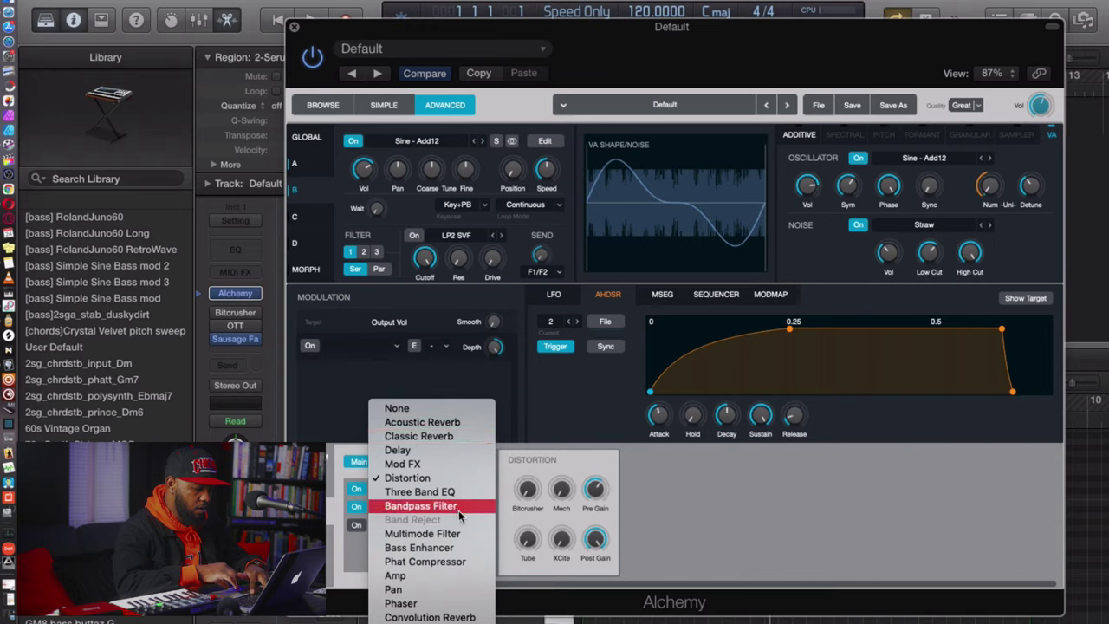
pyautogui.click(712, 512)
# Try different Bitcrusher and Mech amounts in the Distortion effect during playback, then empty the second effects slot.
pyautogui.press('space')
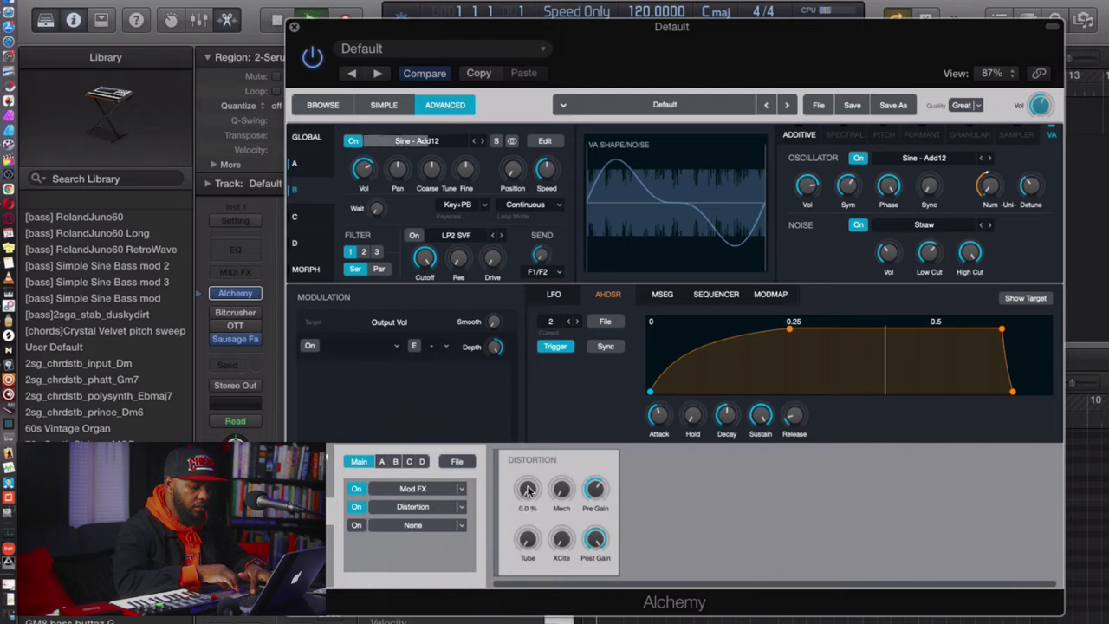
pyautogui.moveTo(527, 490); pyautogui.dragTo(515, 542)
pyautogui.moveTo(562, 495); pyautogui.dragTo(562, 518)
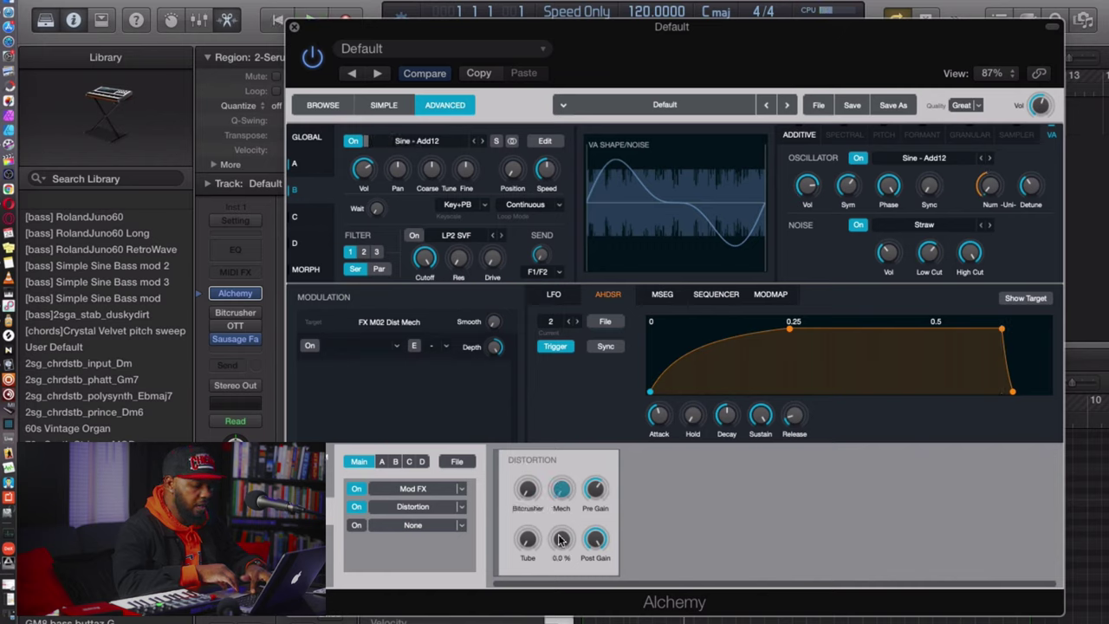
pyautogui.click(463, 512)
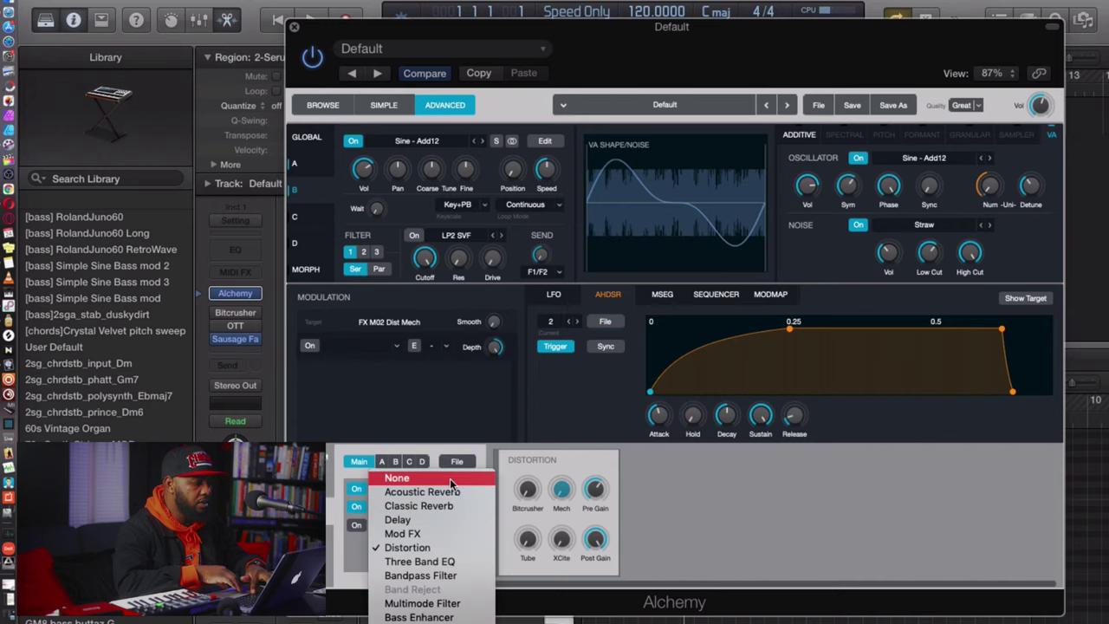
pyautogui.click(449, 478)
# Open the track's OTT compressor, play the chords, enable OTT to hear the difference, and close its window.
pyautogui.click(295, 29)
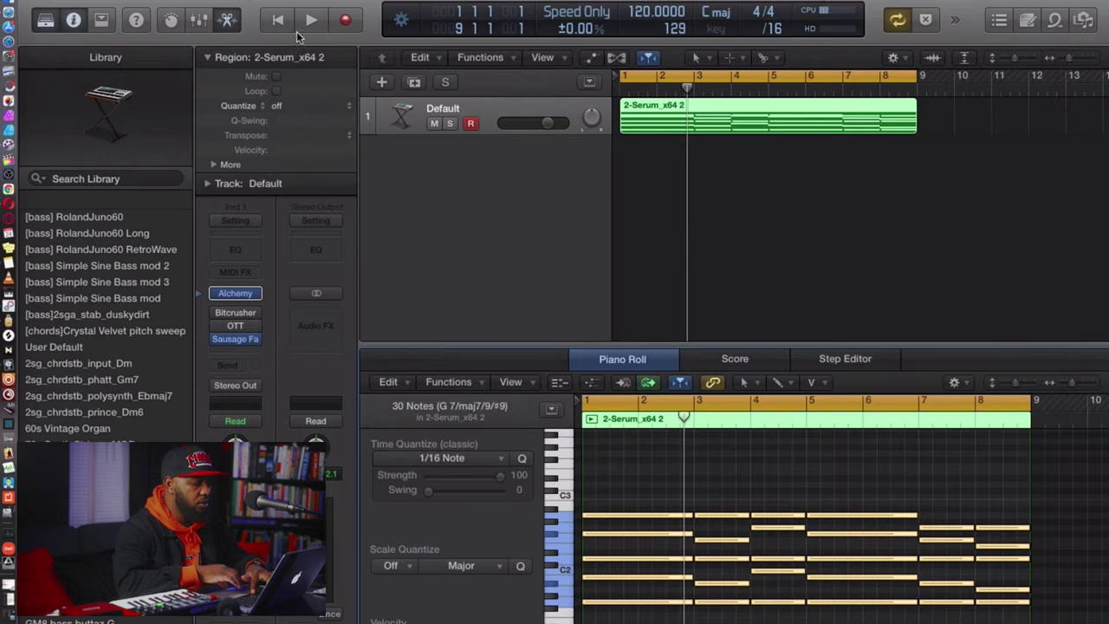
pyautogui.click(243, 330)
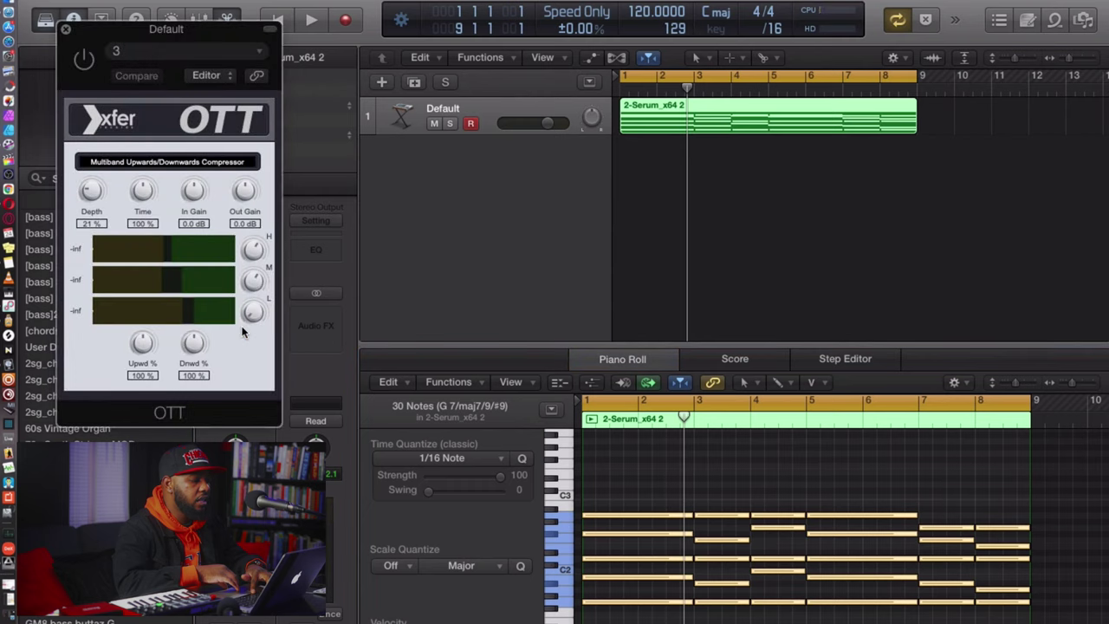
pyautogui.moveTo(180, 33); pyautogui.dragTo(413, 51)
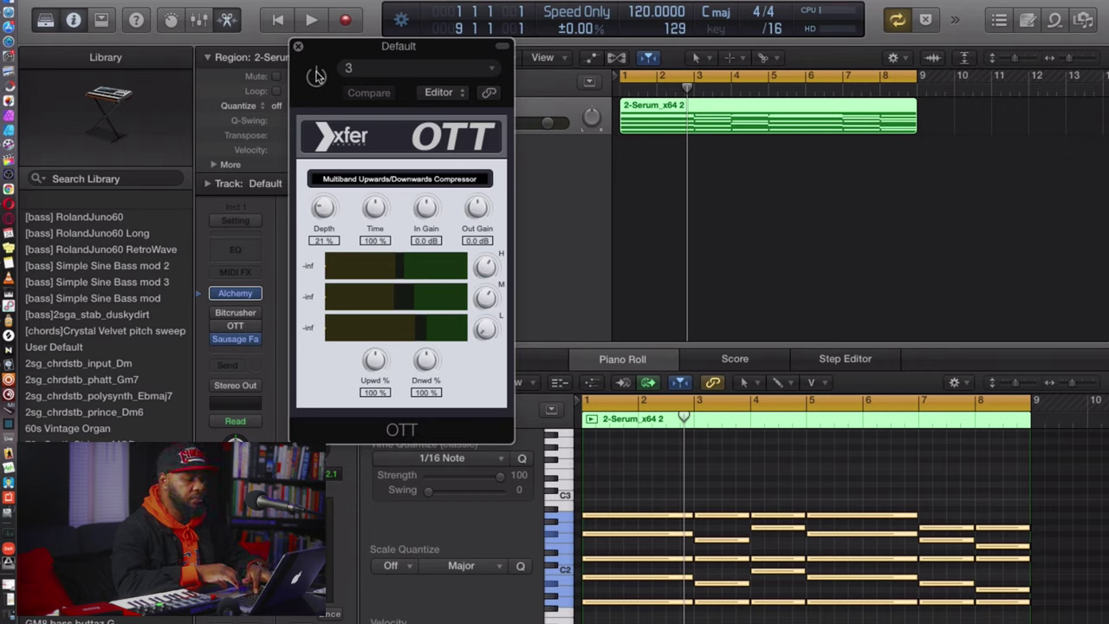
pyautogui.press('space')
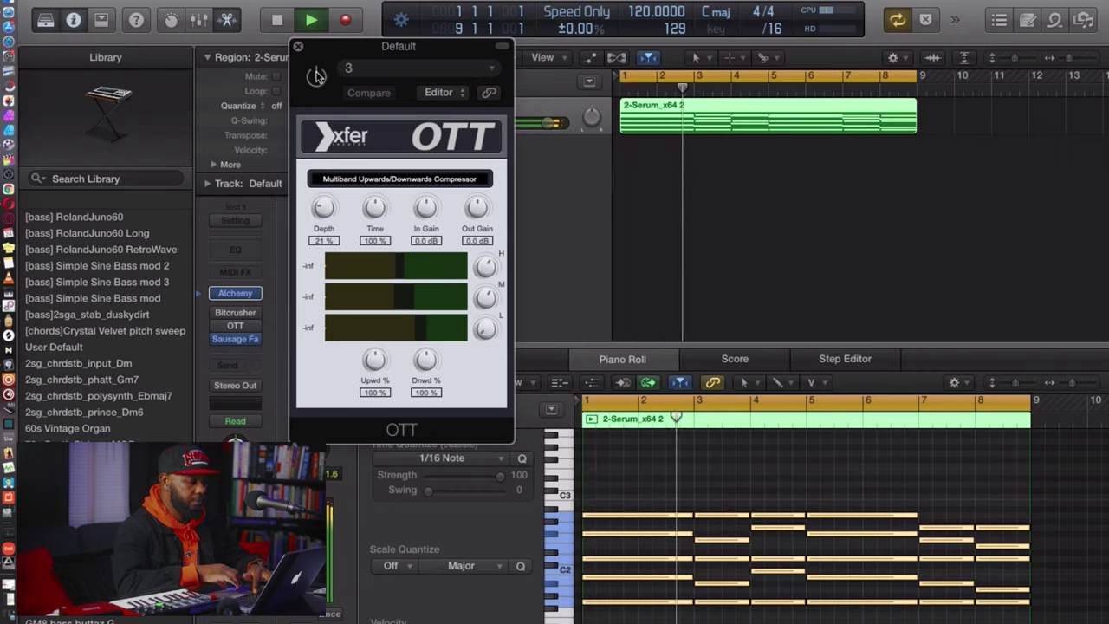
pyautogui.click(316, 75)
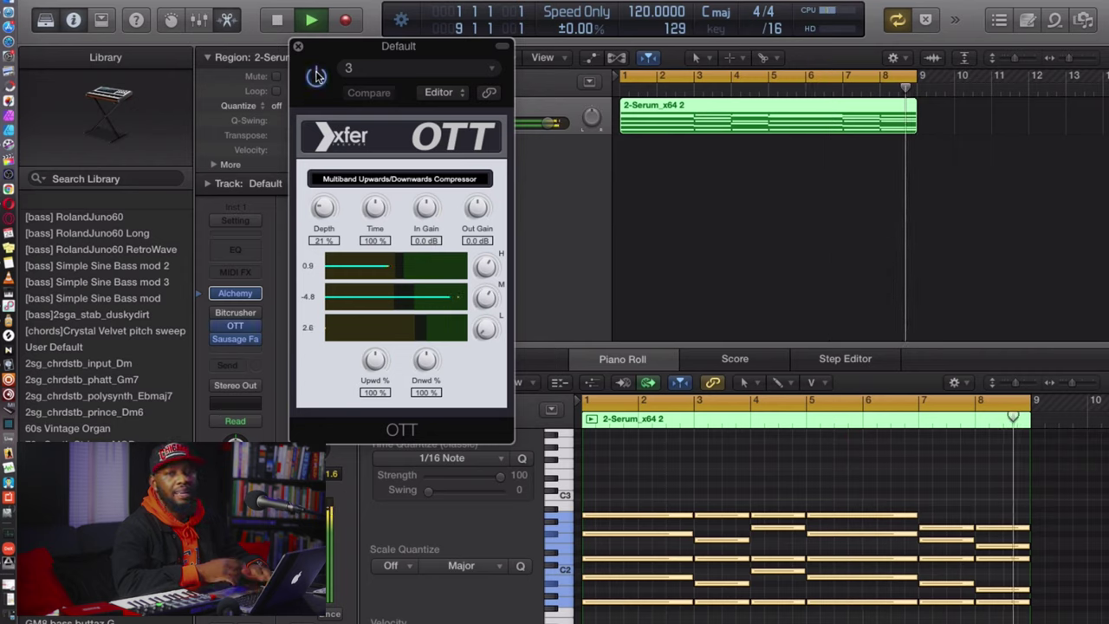
pyautogui.press('space')
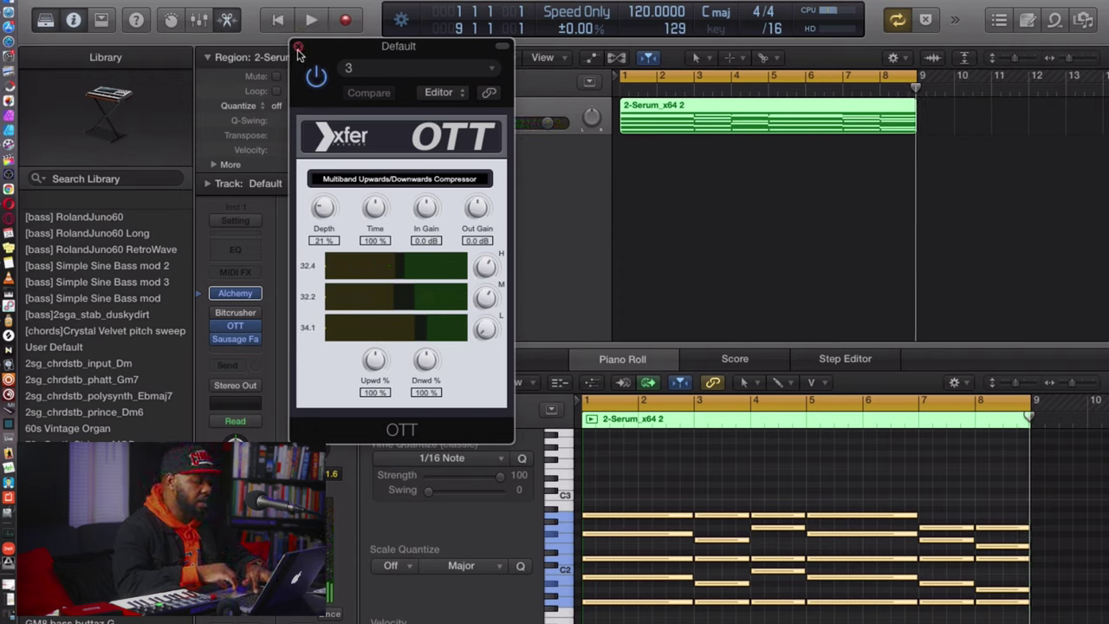
pyautogui.click(297, 48)
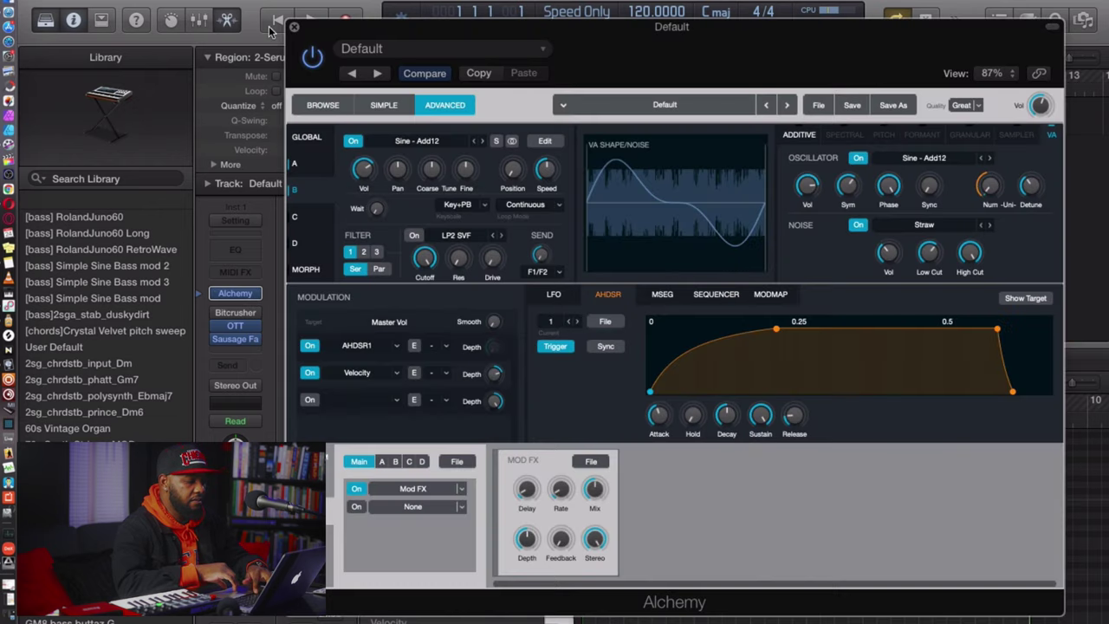
# Save the Alchemy sound as a new preset named Synthhacker 3 in the Alchemy folder.
pyautogui.click(441, 48)
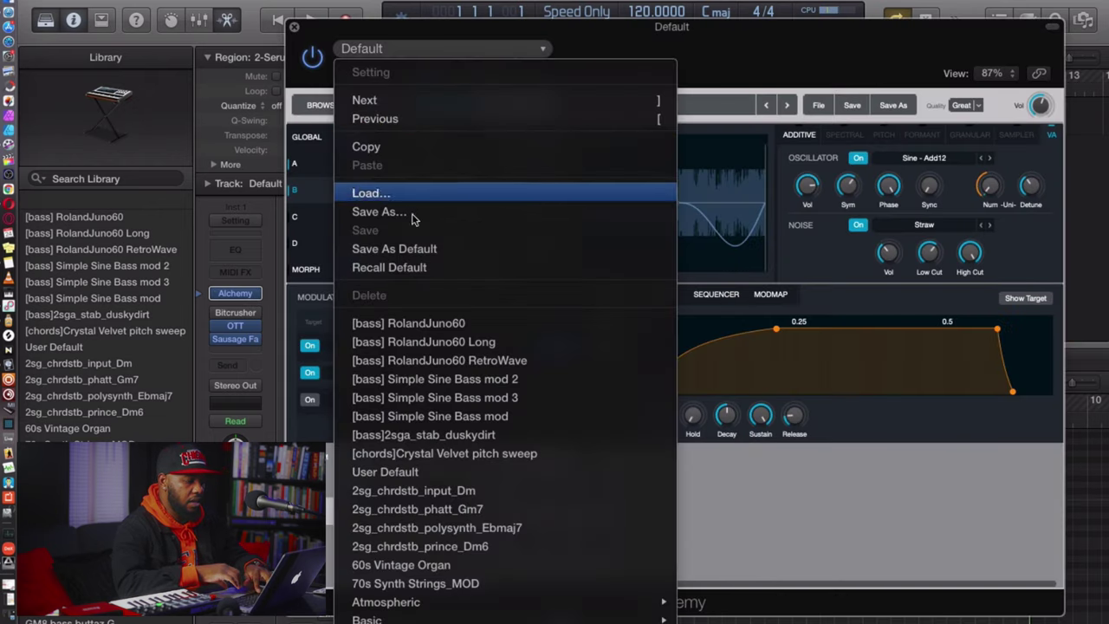
pyautogui.click(413, 216)
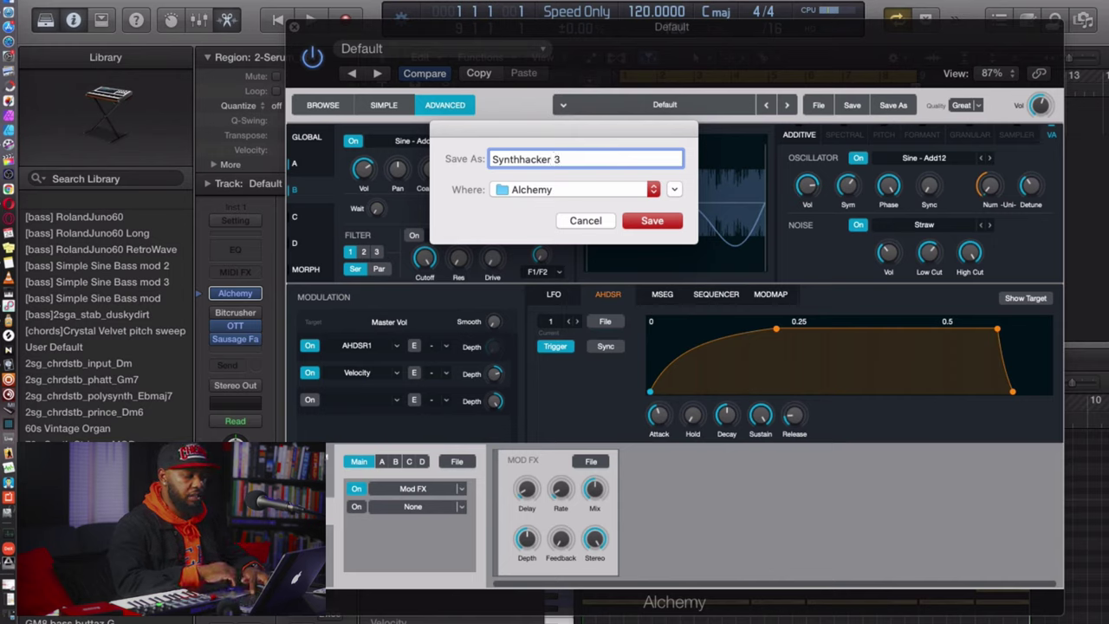
pyautogui.write('Synthhacker 3')
pyautogui.press('Return')
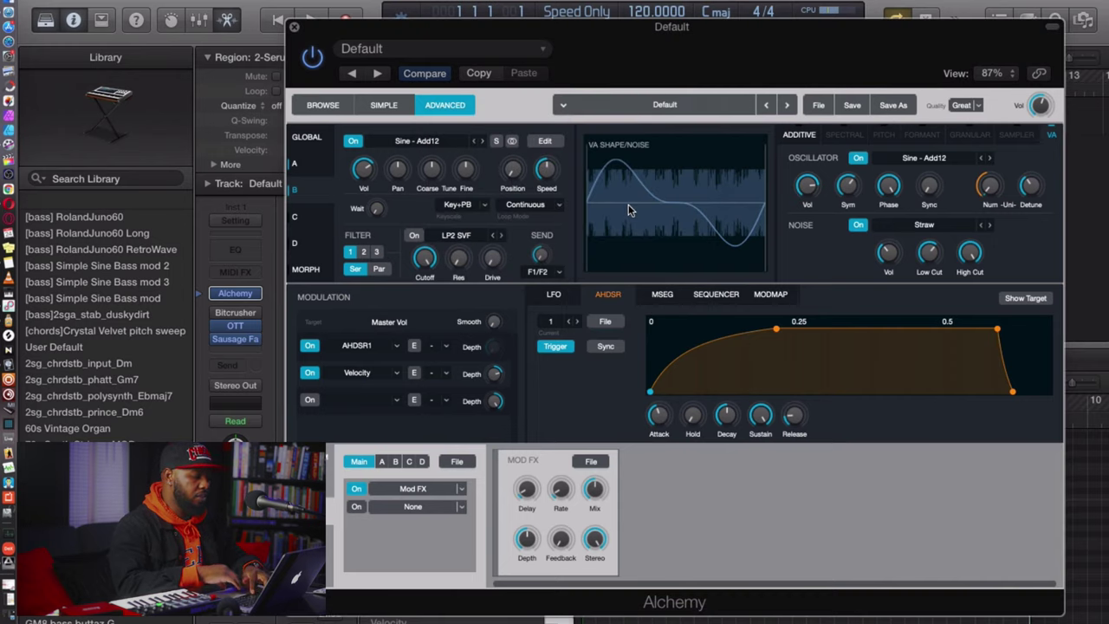
pyautogui.click(484, 50)
pyautogui.click(718, 67)
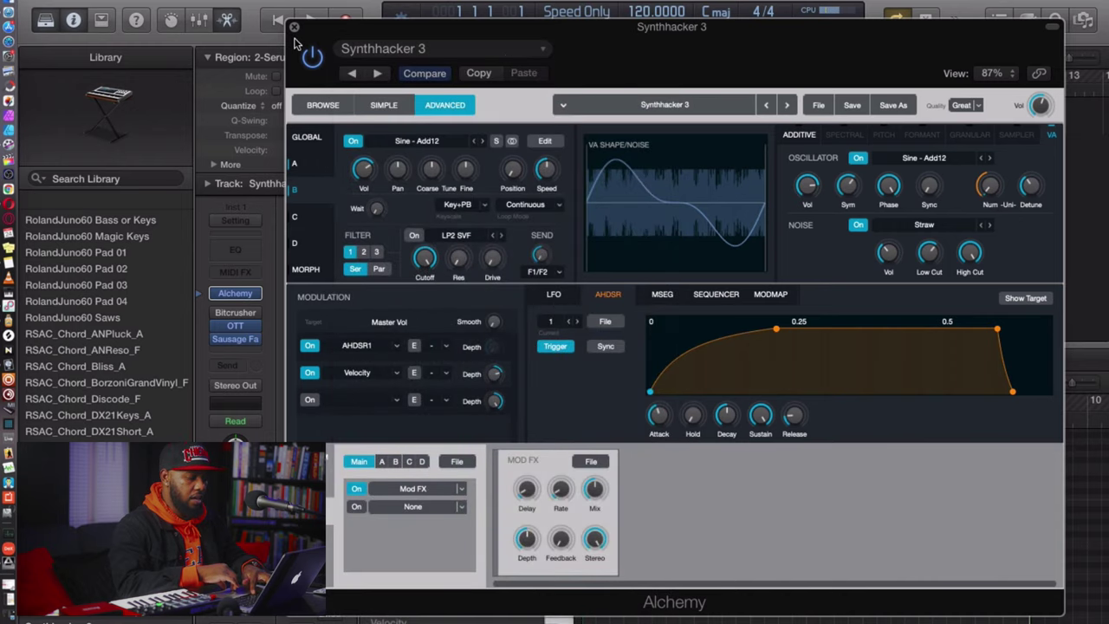
# Close the synth window and play the chord region to audition the saved preset.
pyautogui.press('super+w')
pyautogui.press('space')
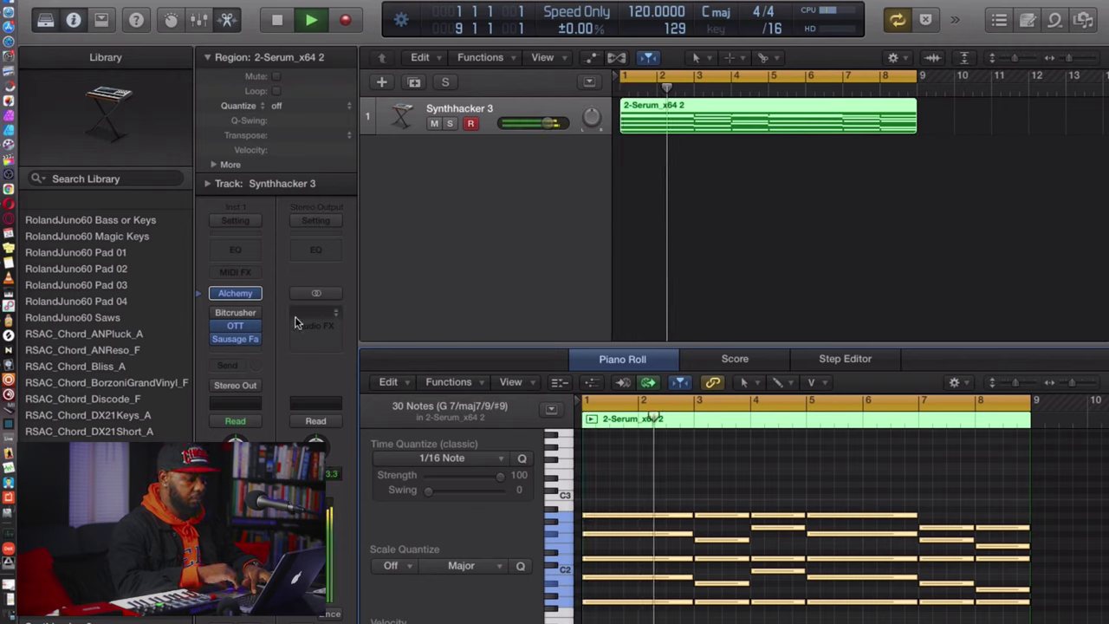
pyautogui.moveTo(234, 295)
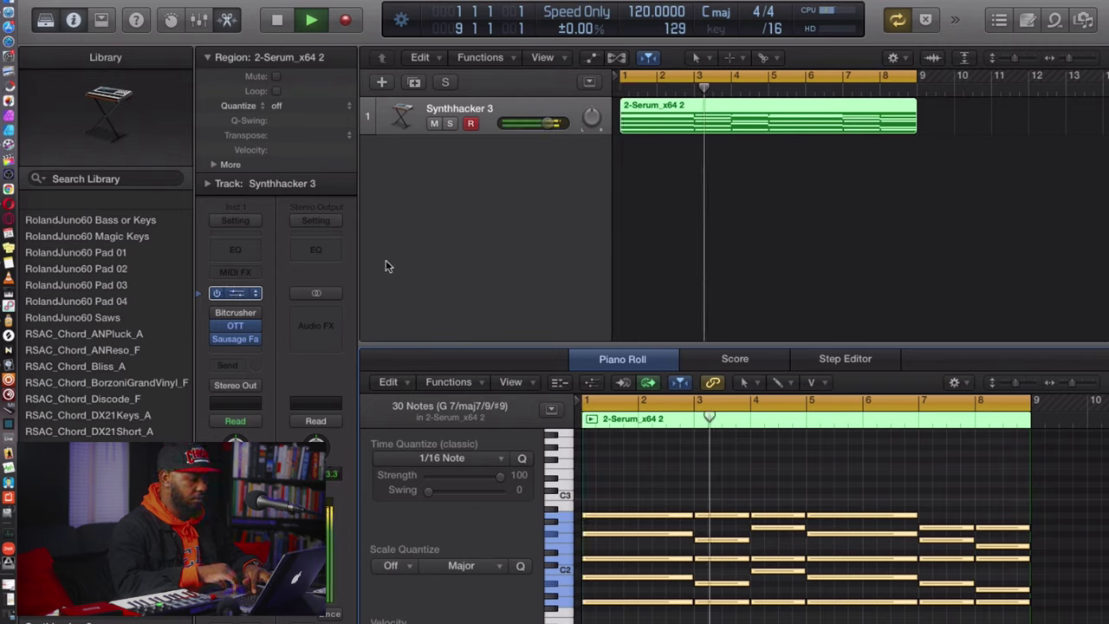
# Reopen Alchemy's global settings and adjust the cutoff of the LP10 SVF filter during playback.
pyautogui.press('v')
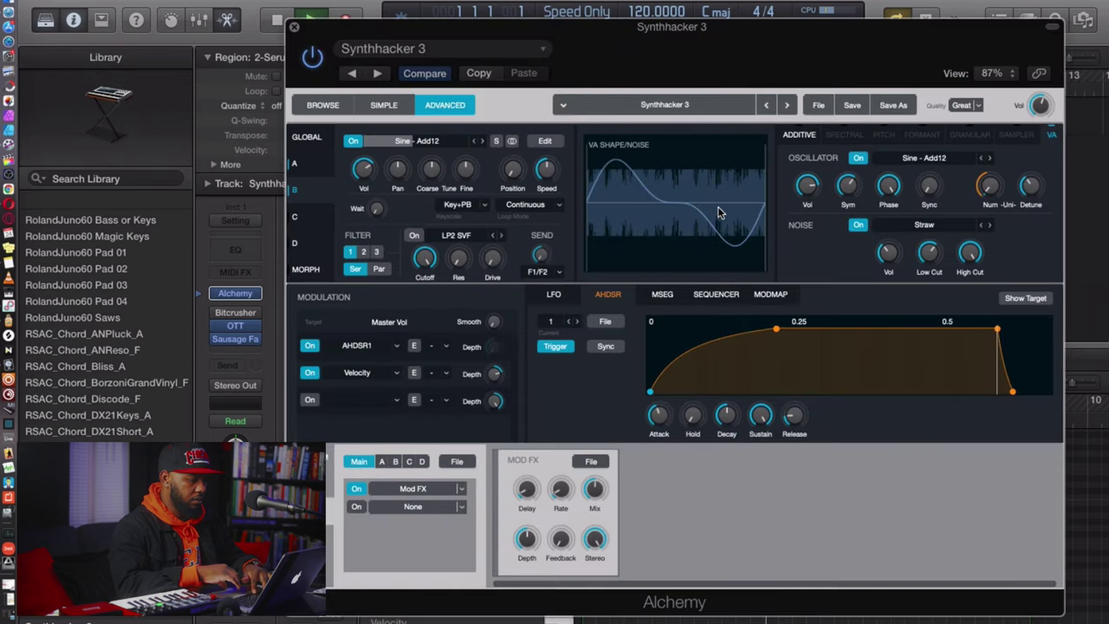
pyautogui.click(310, 141)
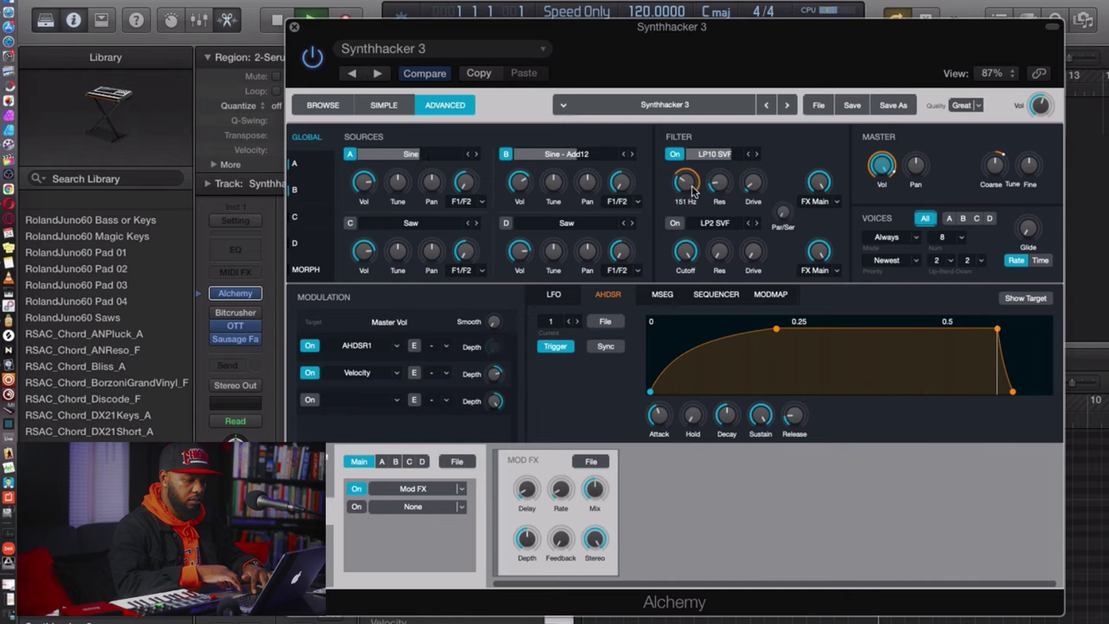
pyautogui.moveTo(684, 188)
pyautogui.mouseDown()
pyautogui.moveTo(693, 227)
pyautogui.moveTo(688, 201)
pyautogui.mouseUp()
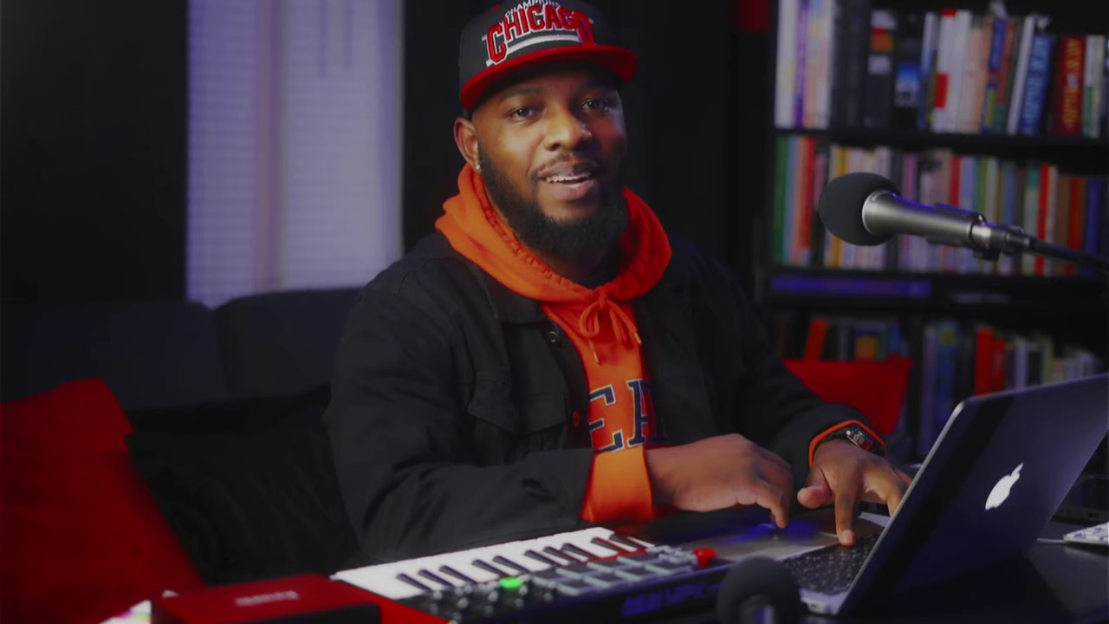